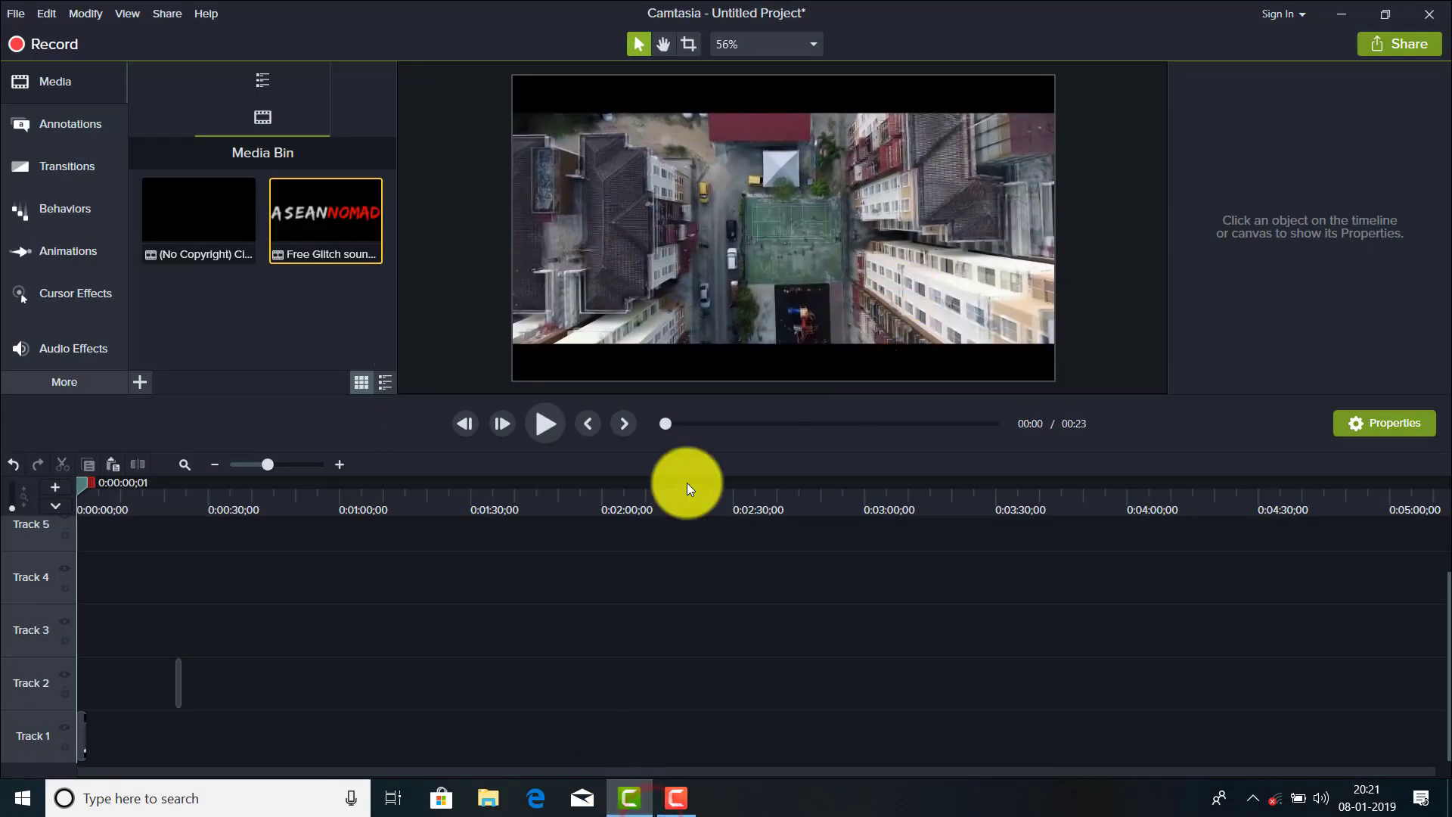
Preview the glitch sound clip on Track 2, then play the footage from the start and pause
{"action": "left_click", "coordinate": [240, 295]}
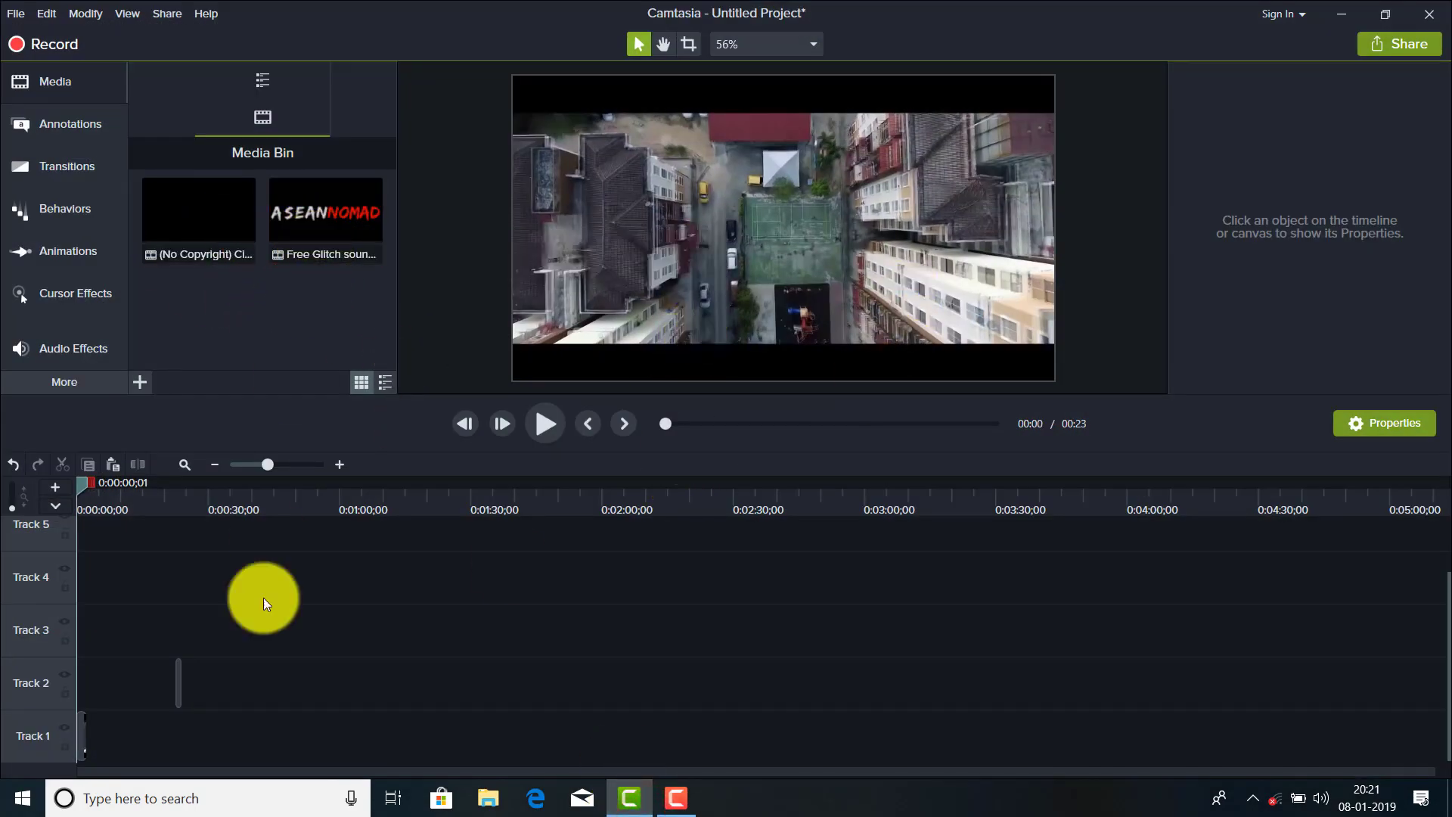
{"action": "left_click", "coordinate": [178, 684]}
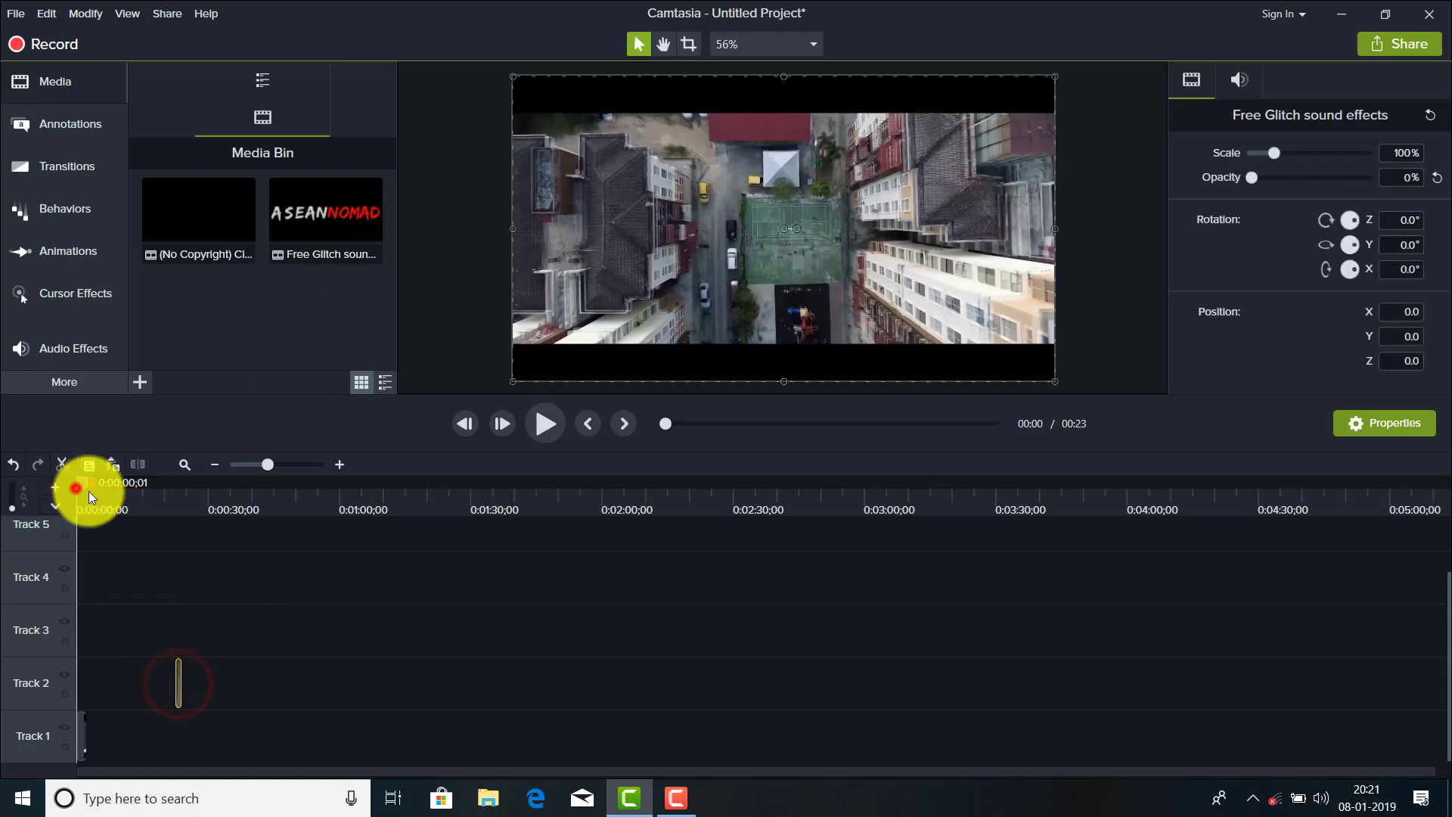
{"action": "left_click_drag", "start_coordinate": [93, 485], "coordinate": [174, 510]}
{"action": "left_click", "coordinate": [552, 423]}
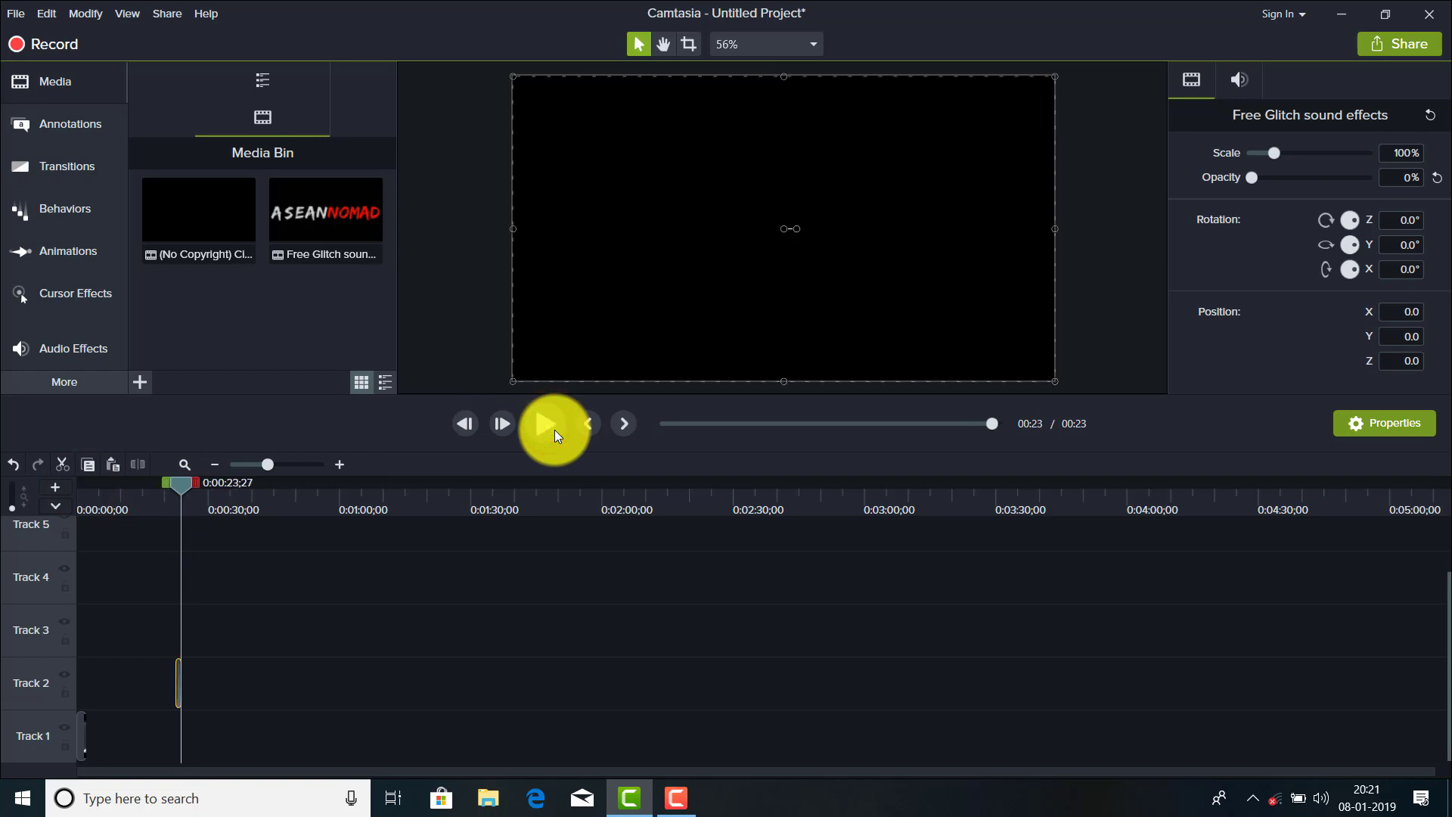
{"action": "left_click_drag", "start_coordinate": [146, 498], "coordinate": [39, 521]}
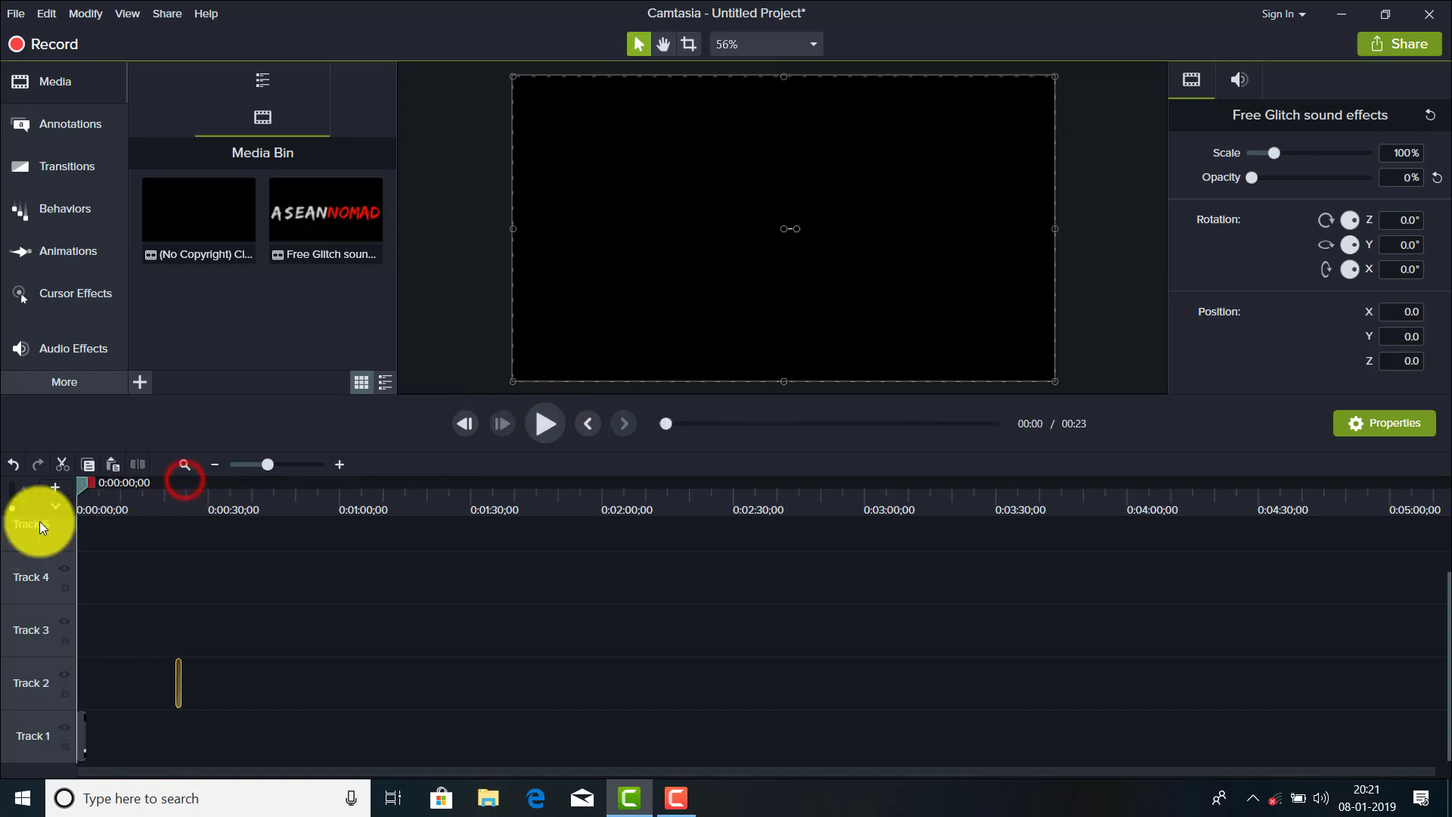
{"action": "left_click", "coordinate": [553, 417]}
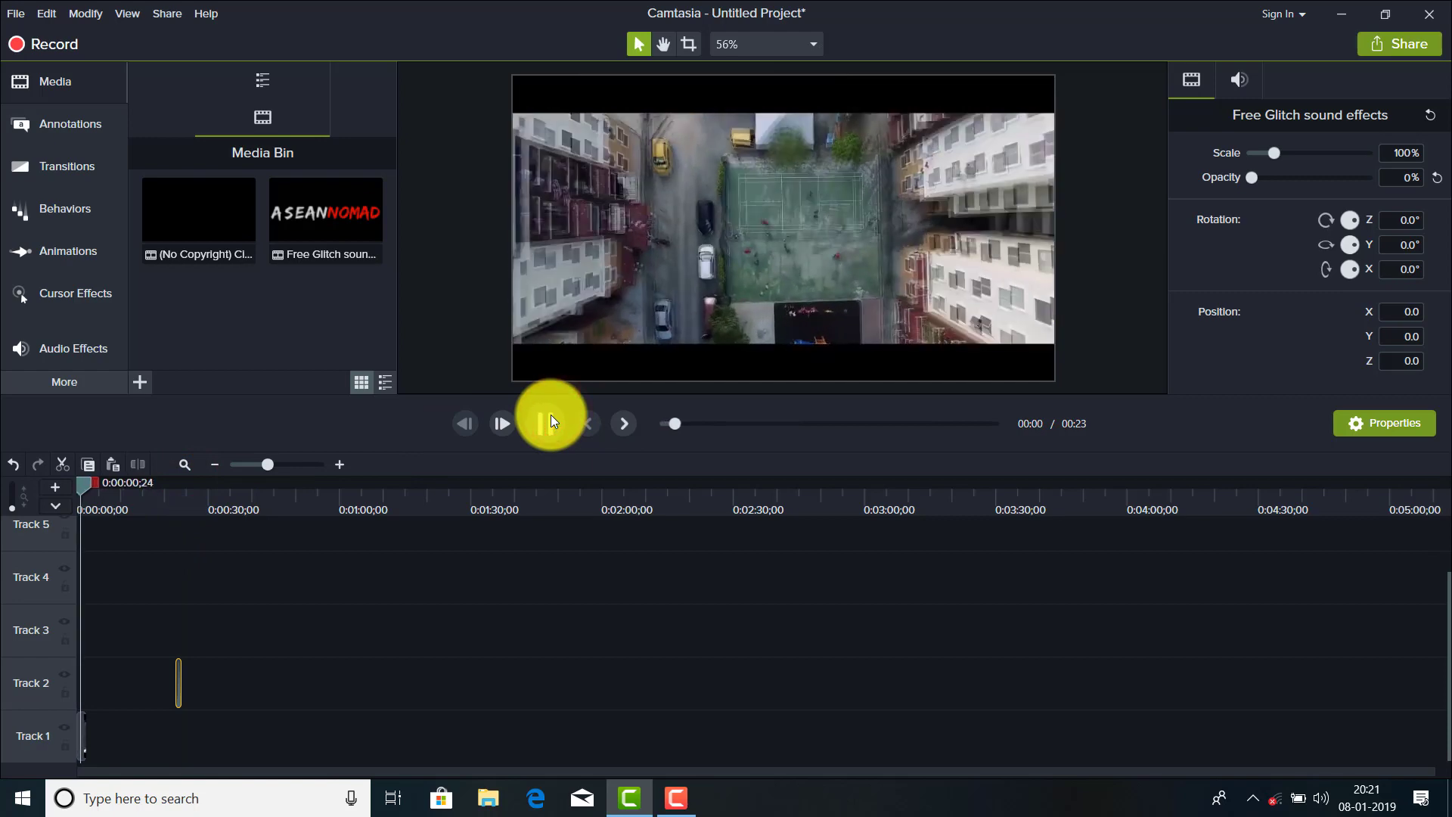
{"action": "left_click", "coordinate": [549, 422]}
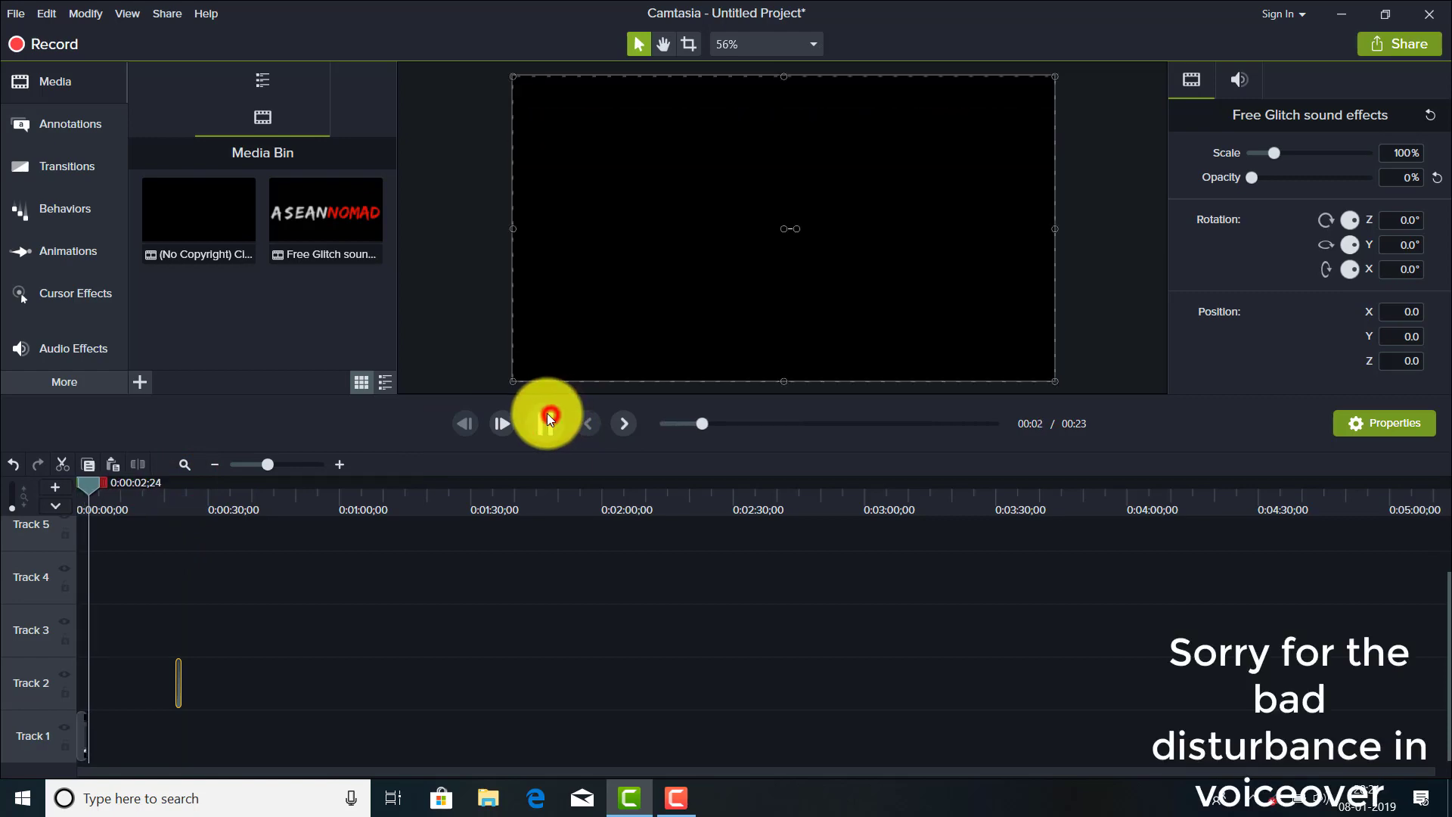
Zoom the timeline in and drop the Free Glitch clip onto Track 1
{"action": "mouse_move", "coordinate": [270, 464]}
{"action": "left_mouse_down"}
{"action": "mouse_move", "coordinate": [306, 467]}
{"action": "mouse_move", "coordinate": [291, 466]}
{"action": "left_mouse_up"}
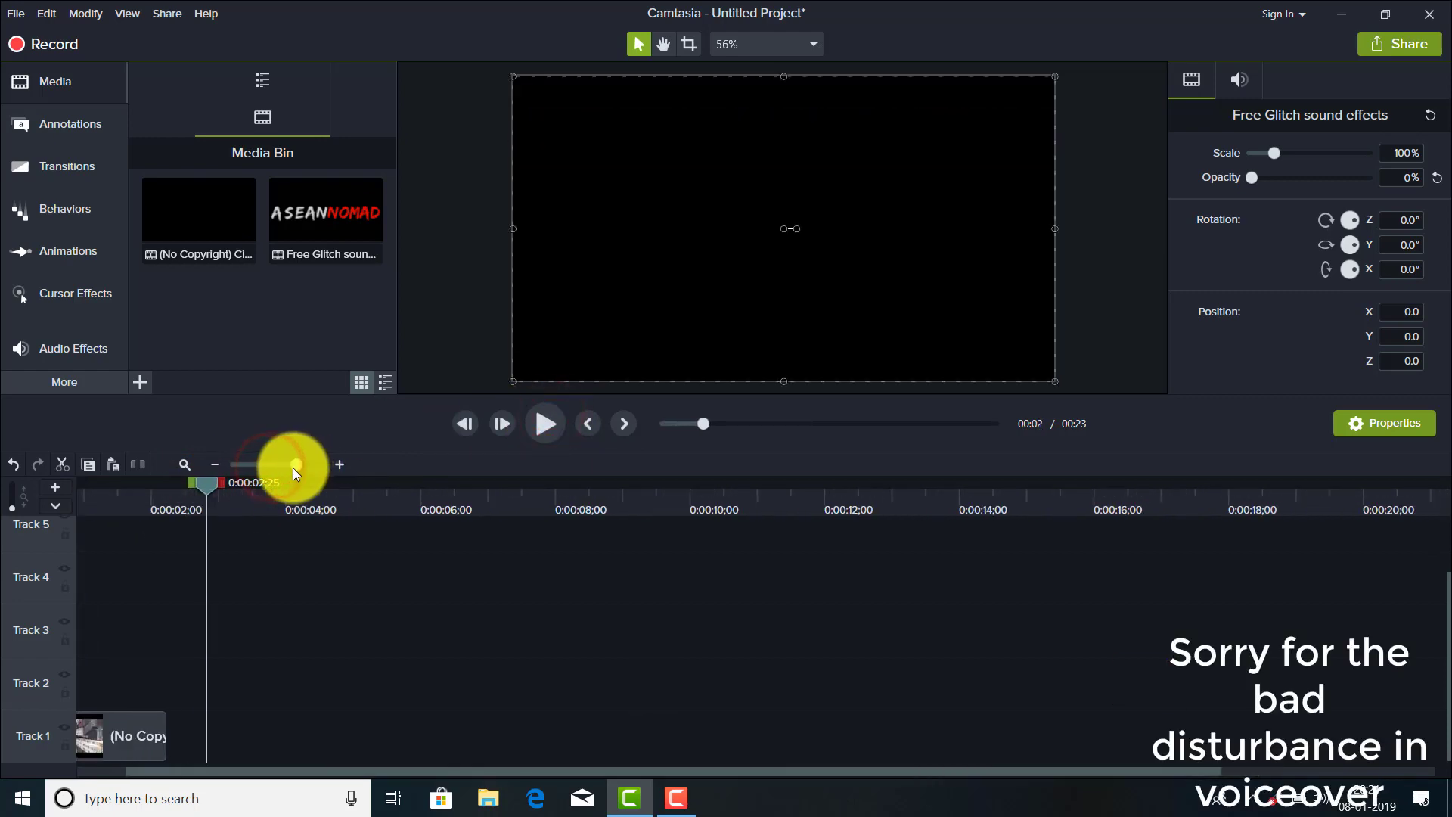
{"action": "left_click_drag", "start_coordinate": [120, 728], "coordinate": [99, 732]}
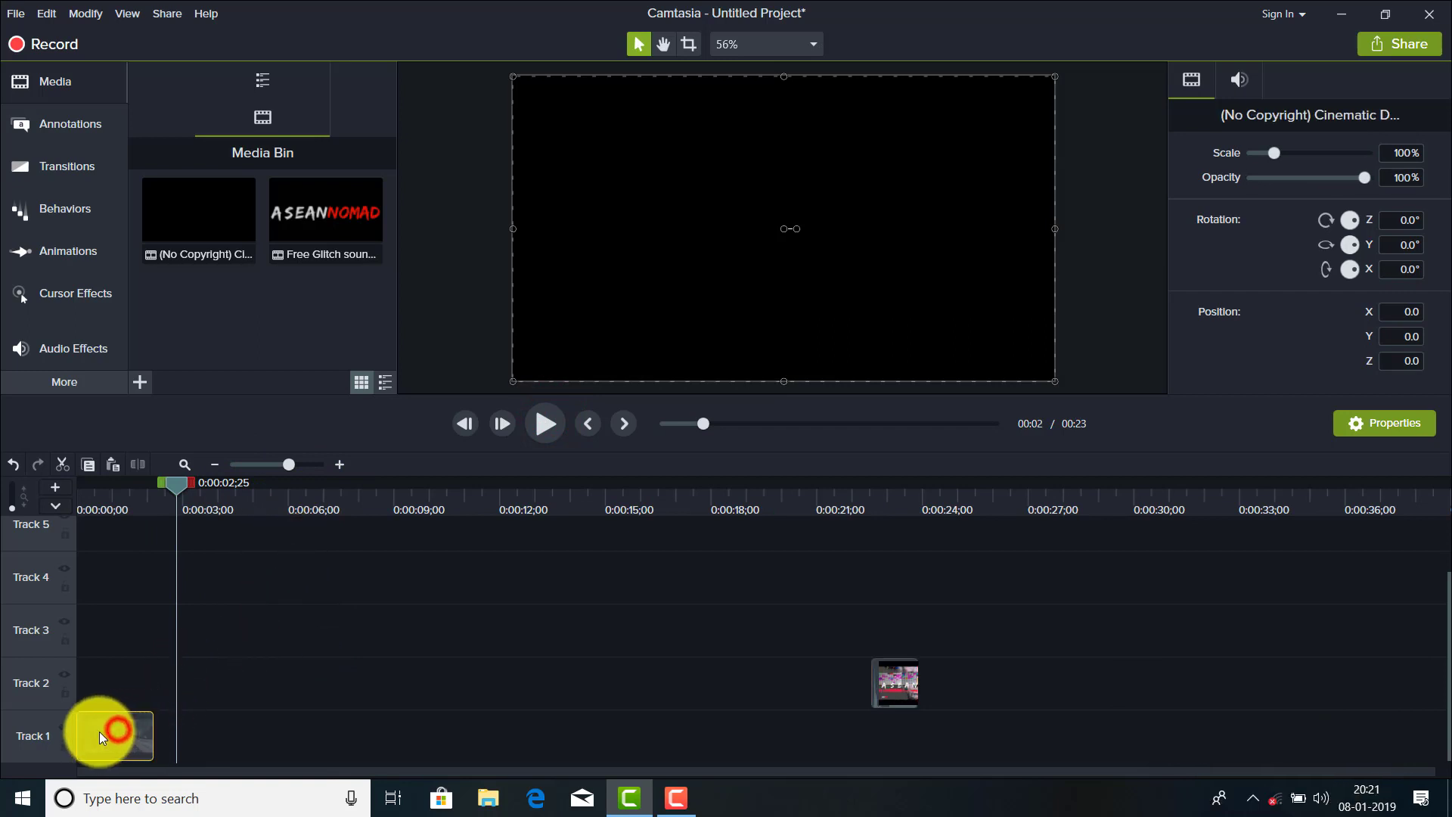
{"action": "left_click_drag", "start_coordinate": [286, 462], "coordinate": [298, 465]}
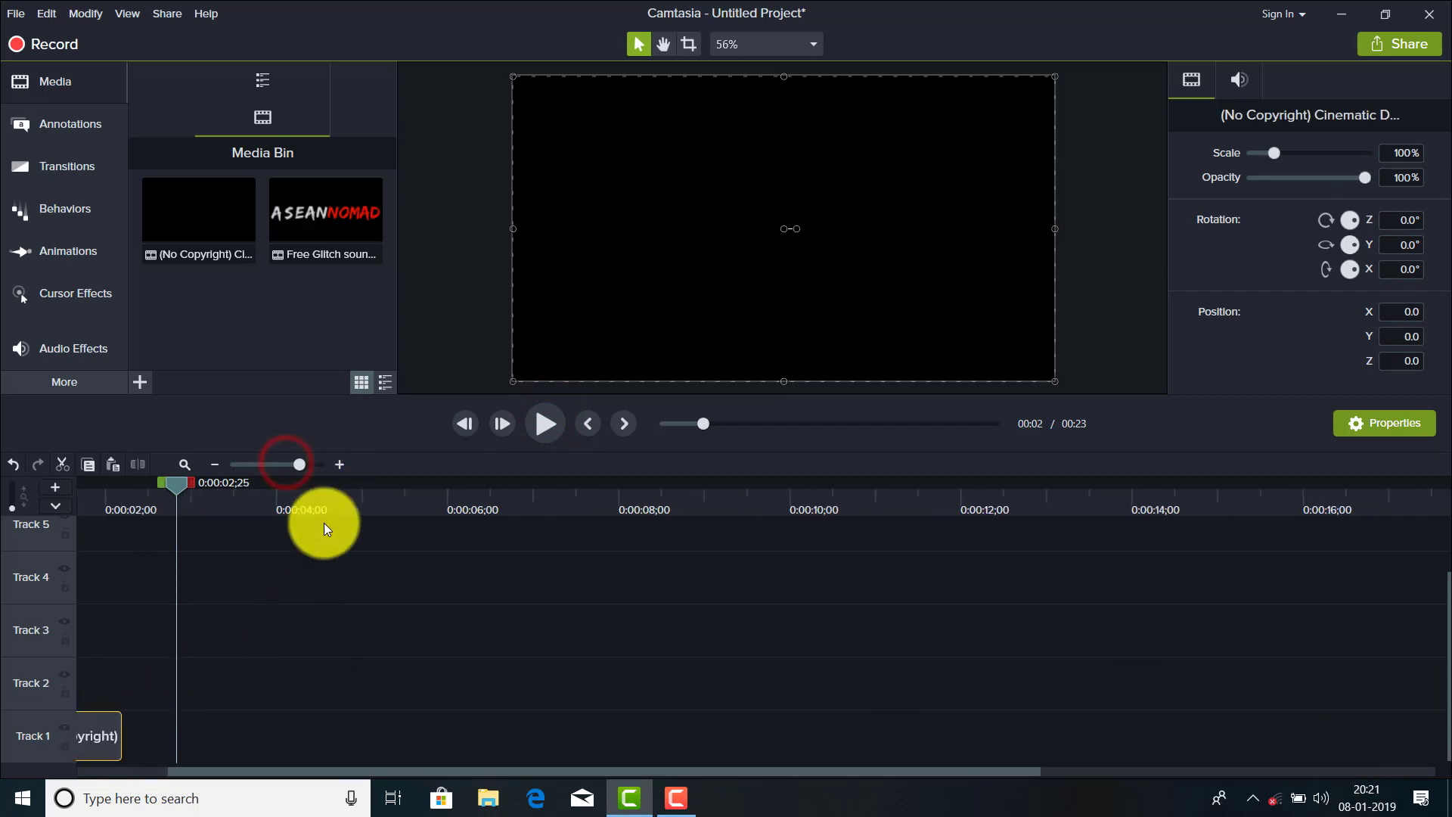
{"action": "mouse_move", "coordinate": [409, 770]}
{"action": "left_mouse_down"}
{"action": "mouse_move", "coordinate": [484, 751]}
{"action": "mouse_move", "coordinate": [1055, 790]}
{"action": "left_mouse_up"}
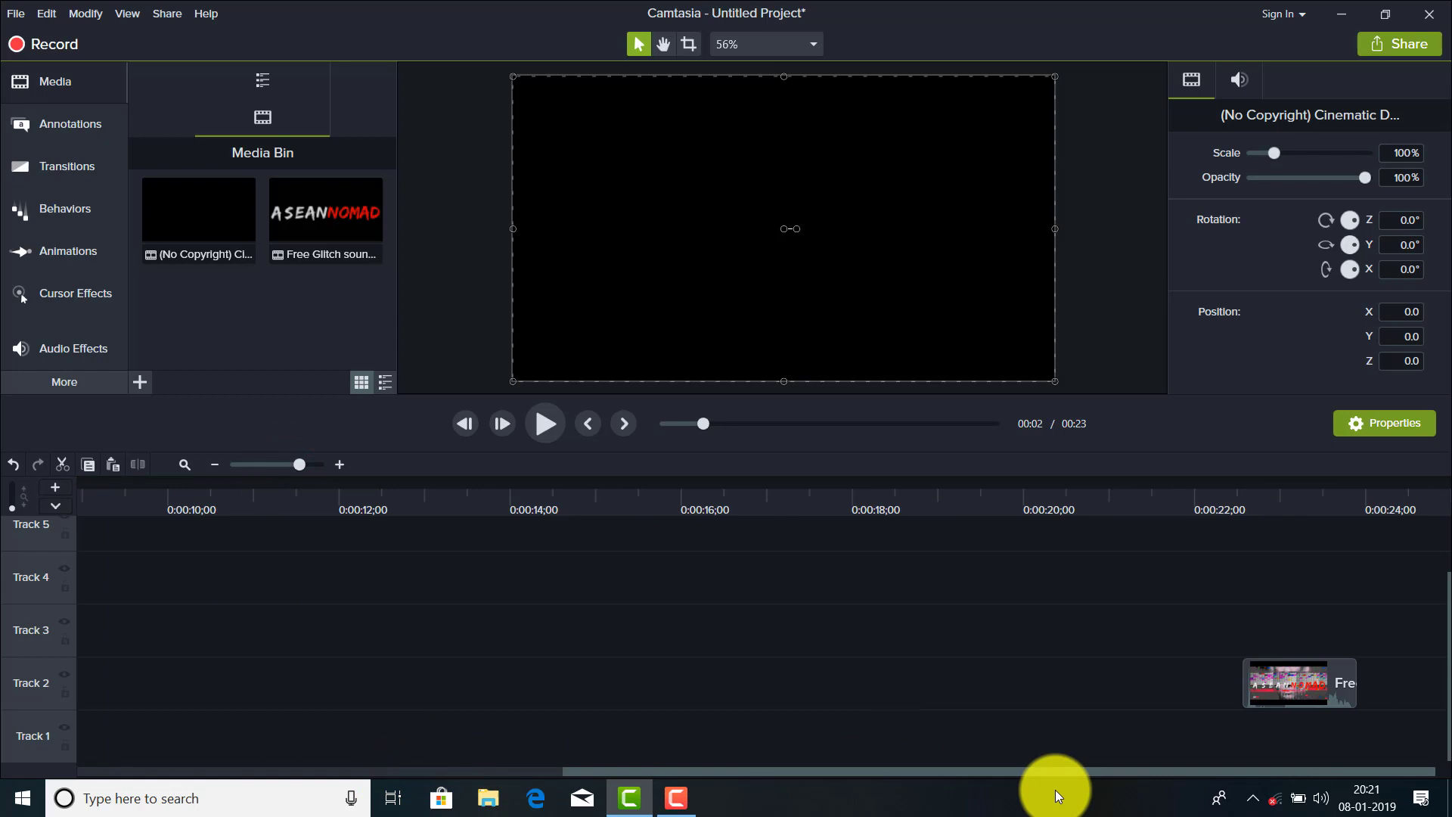
{"action": "left_click_drag", "start_coordinate": [1242, 681], "coordinate": [13, 758]}
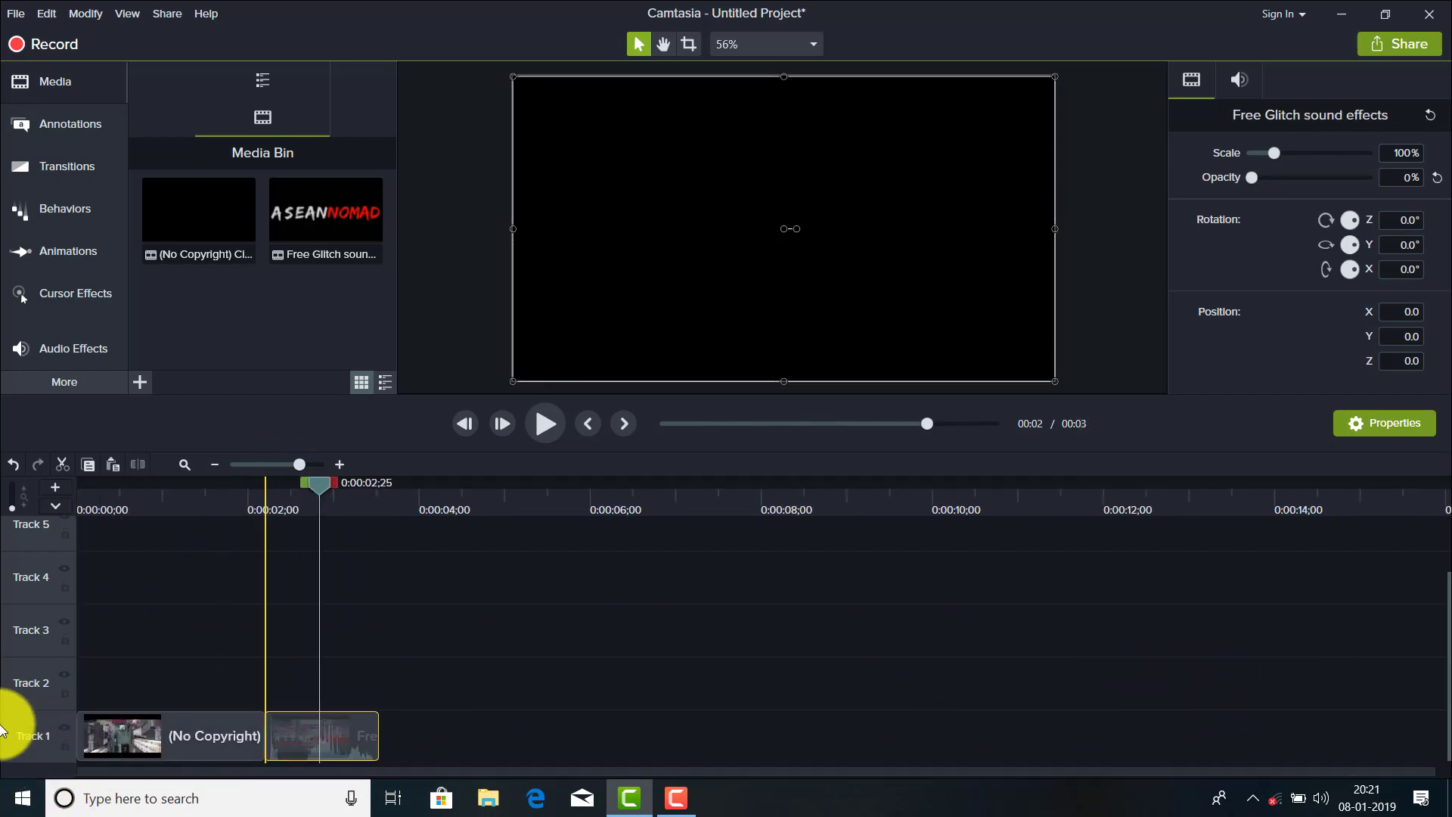
{"action": "left_click_drag", "start_coordinate": [12, 758], "coordinate": [18, 735]}
{"action": "left_click_drag", "start_coordinate": [154, 687], "coordinate": [322, 760]}
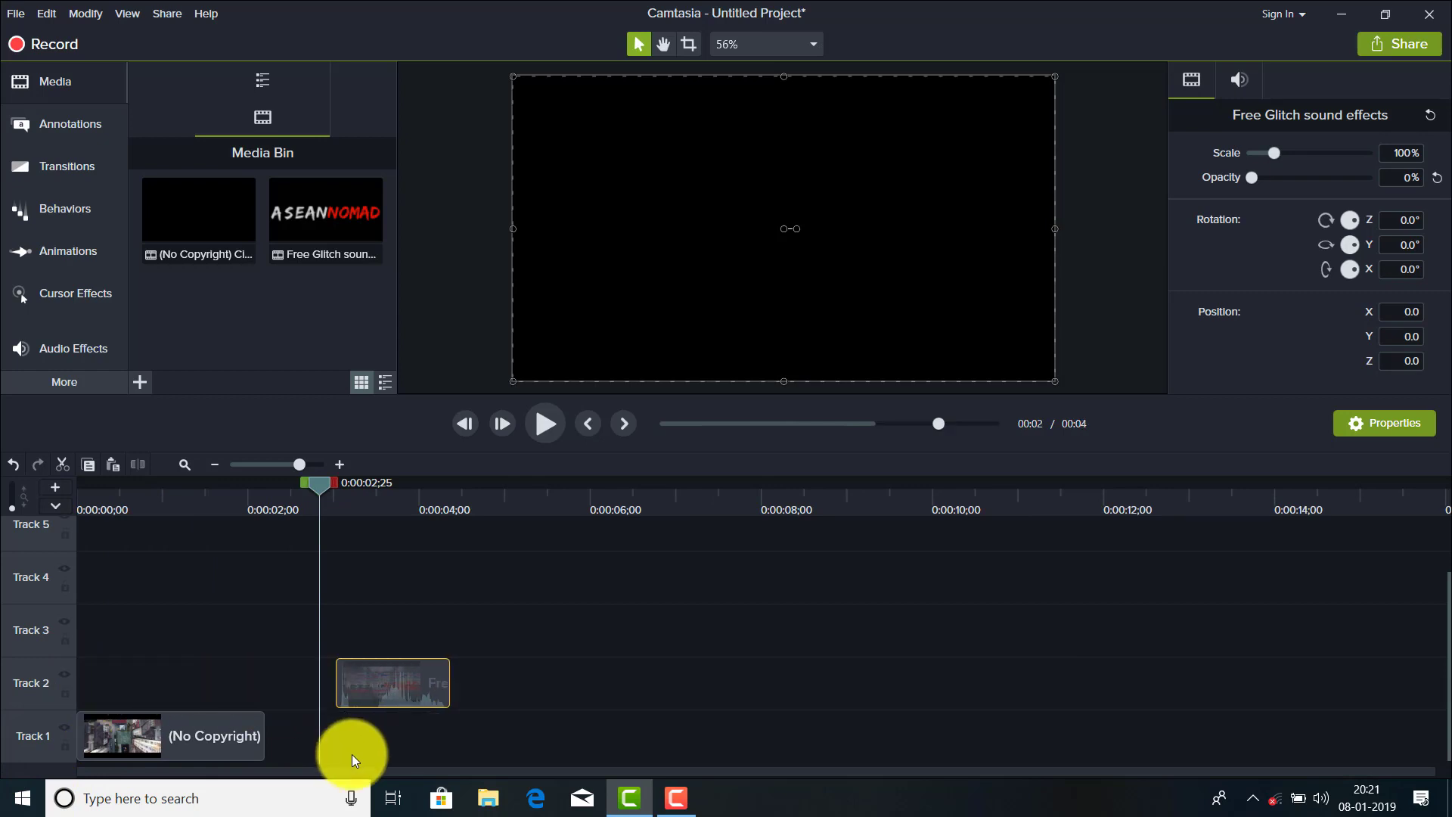
Raise the cinematic clip to Track 2 at 0:00 and place the glitch clip just after it
{"action": "left_click_drag", "start_coordinate": [215, 726], "coordinate": [201, 673]}
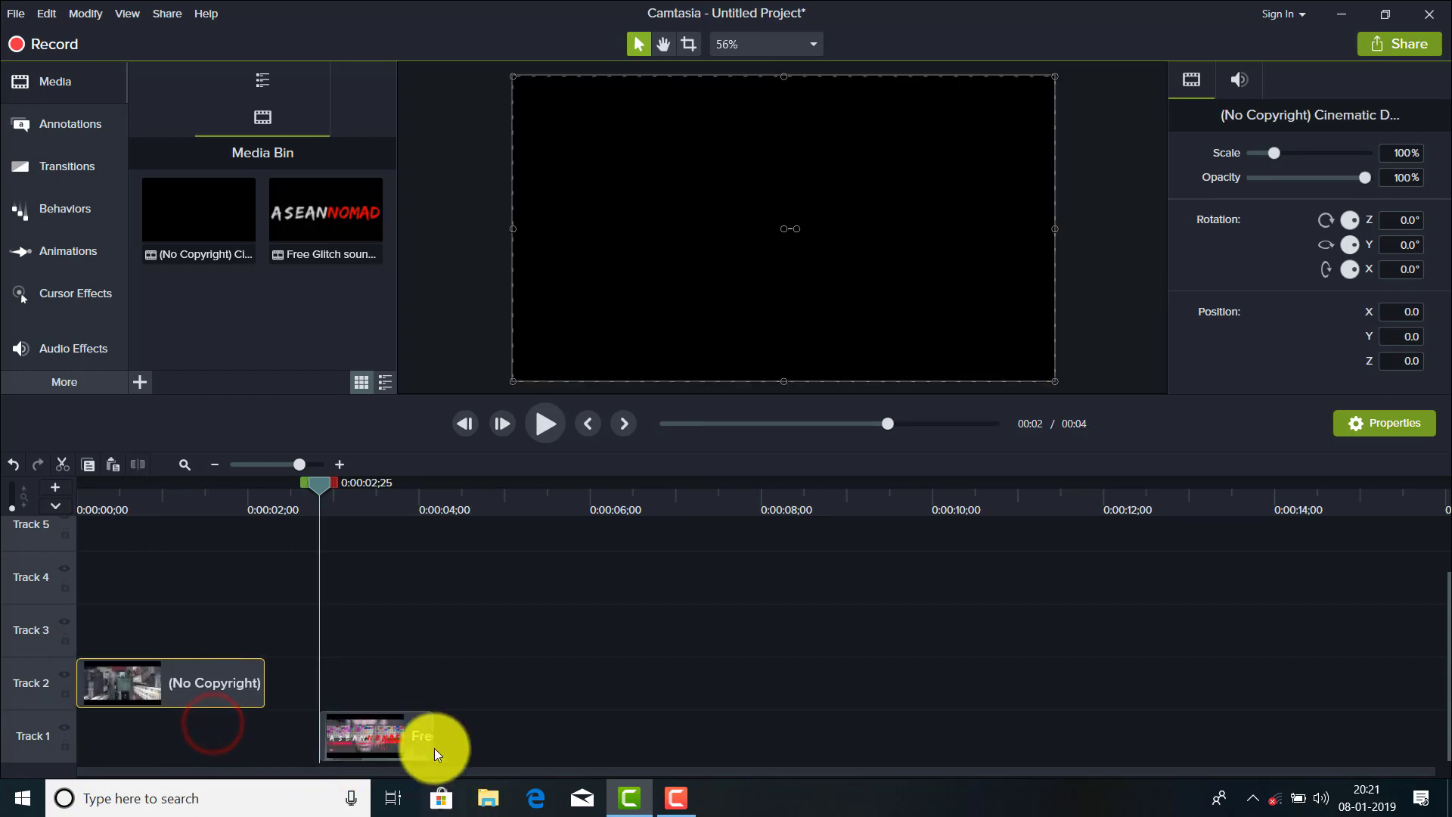
{"action": "left_click_drag", "start_coordinate": [400, 741], "coordinate": [344, 742]}
{"action": "mouse_move", "coordinate": [63, 741]}
{"action": "left_mouse_down"}
{"action": "mouse_move", "coordinate": [67, 689]}
{"action": "mouse_move", "coordinate": [83, 684]}
{"action": "left_mouse_up"}
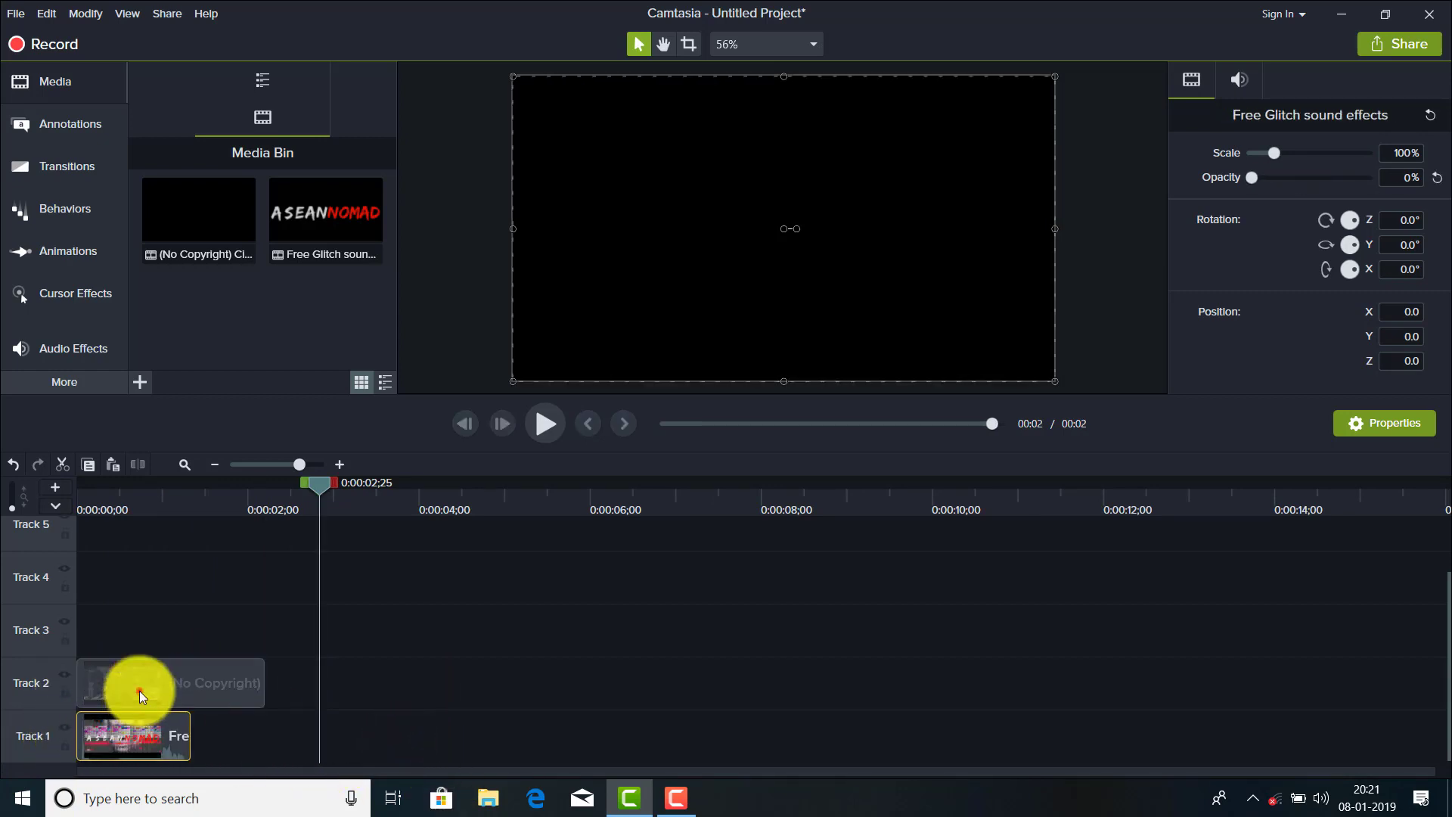
{"action": "left_click_drag", "start_coordinate": [321, 481], "coordinate": [136, 506]}
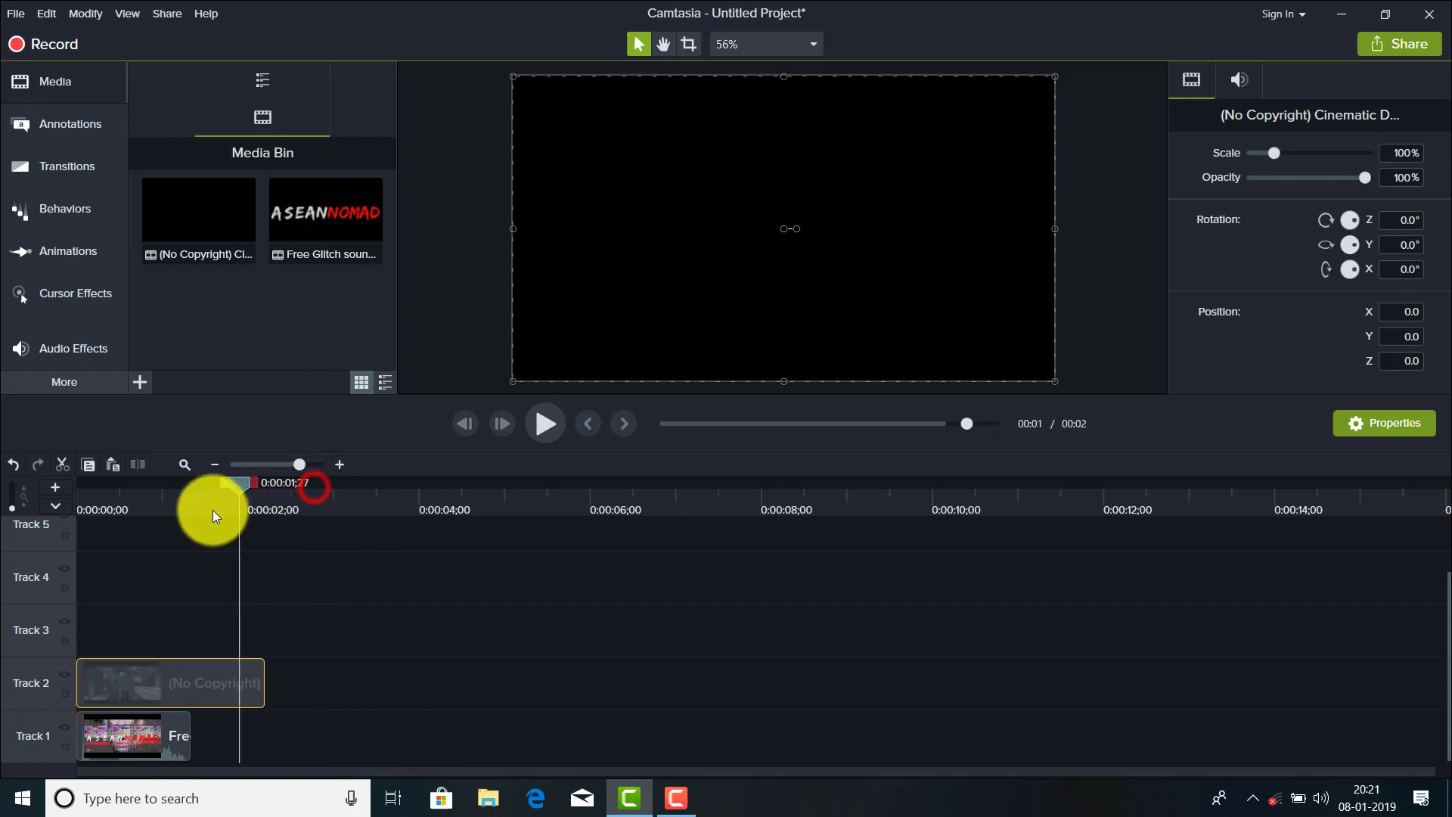
{"action": "left_click", "coordinate": [143, 737]}
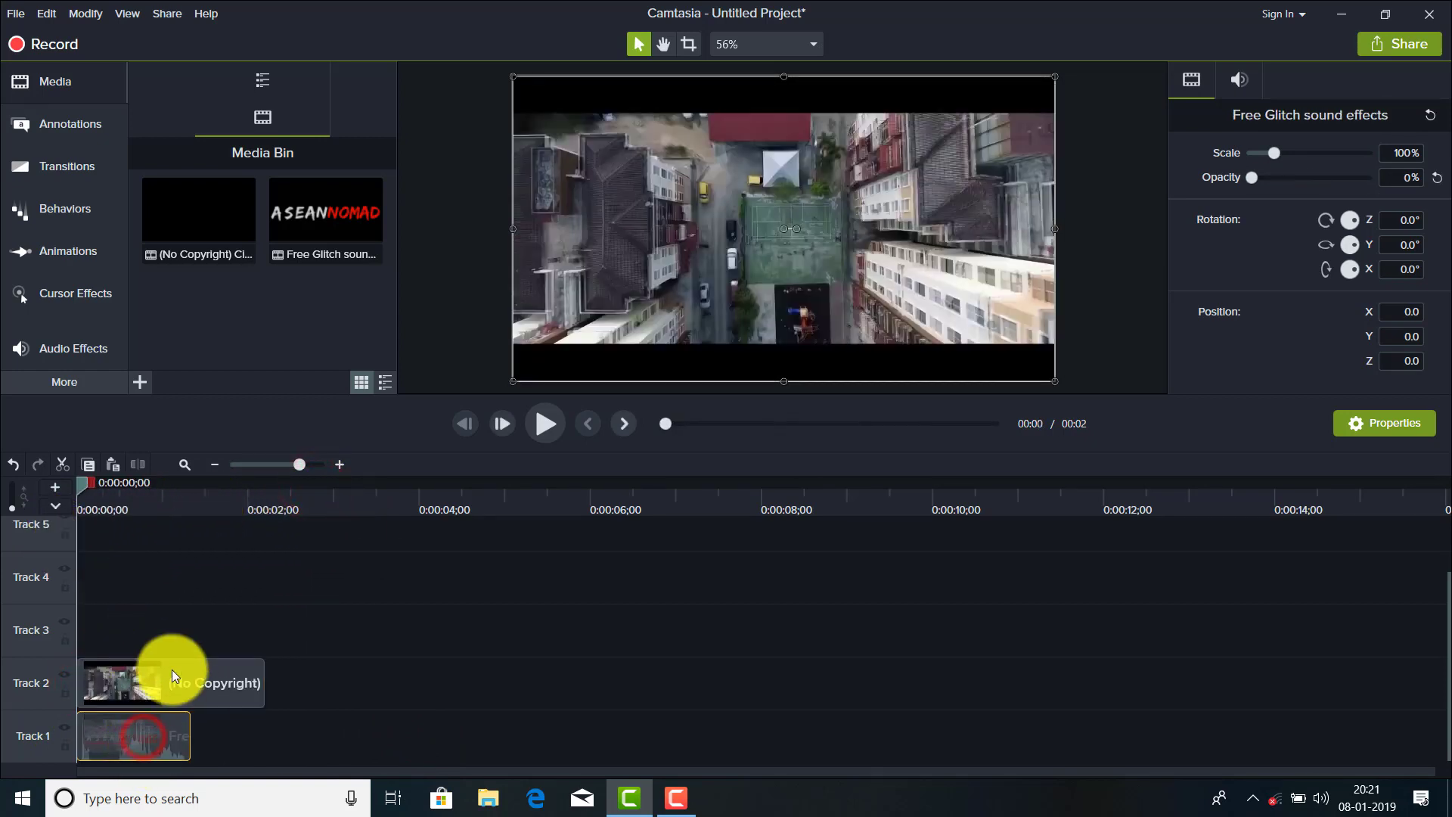
{"action": "left_click", "coordinate": [172, 667]}
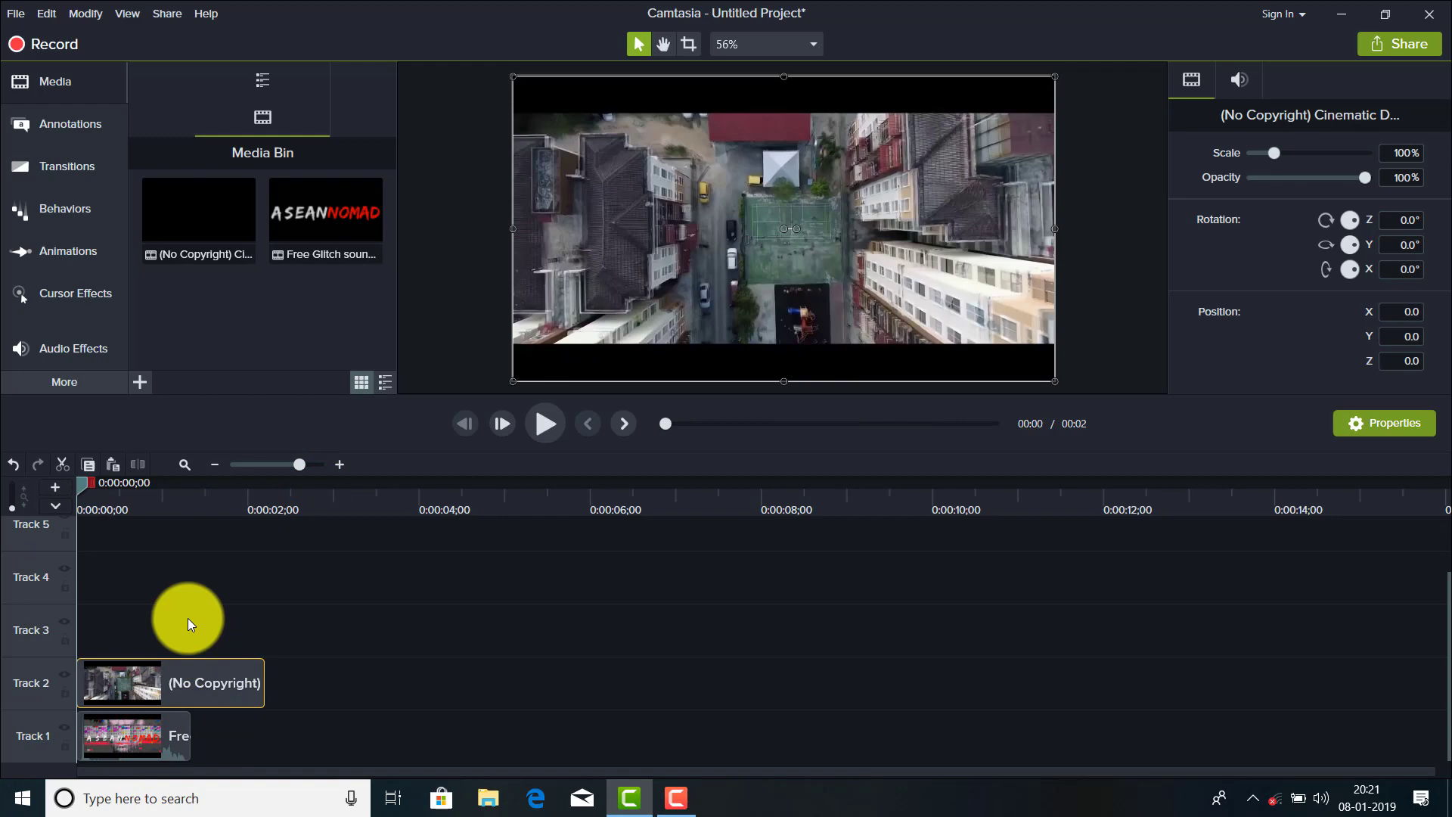
{"action": "left_click", "coordinate": [82, 485]}
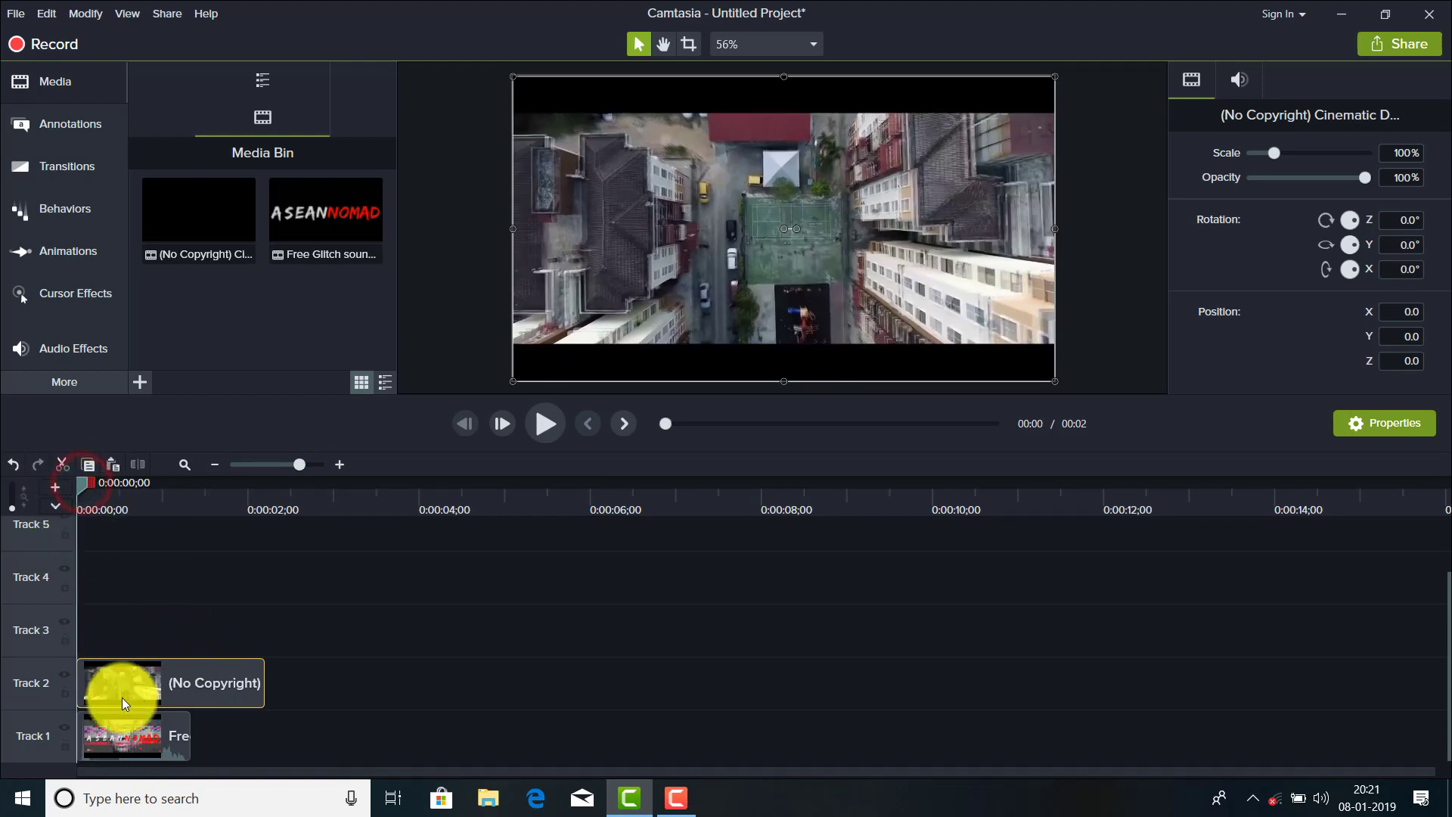
{"action": "left_click_drag", "start_coordinate": [145, 738], "coordinate": [177, 734]}
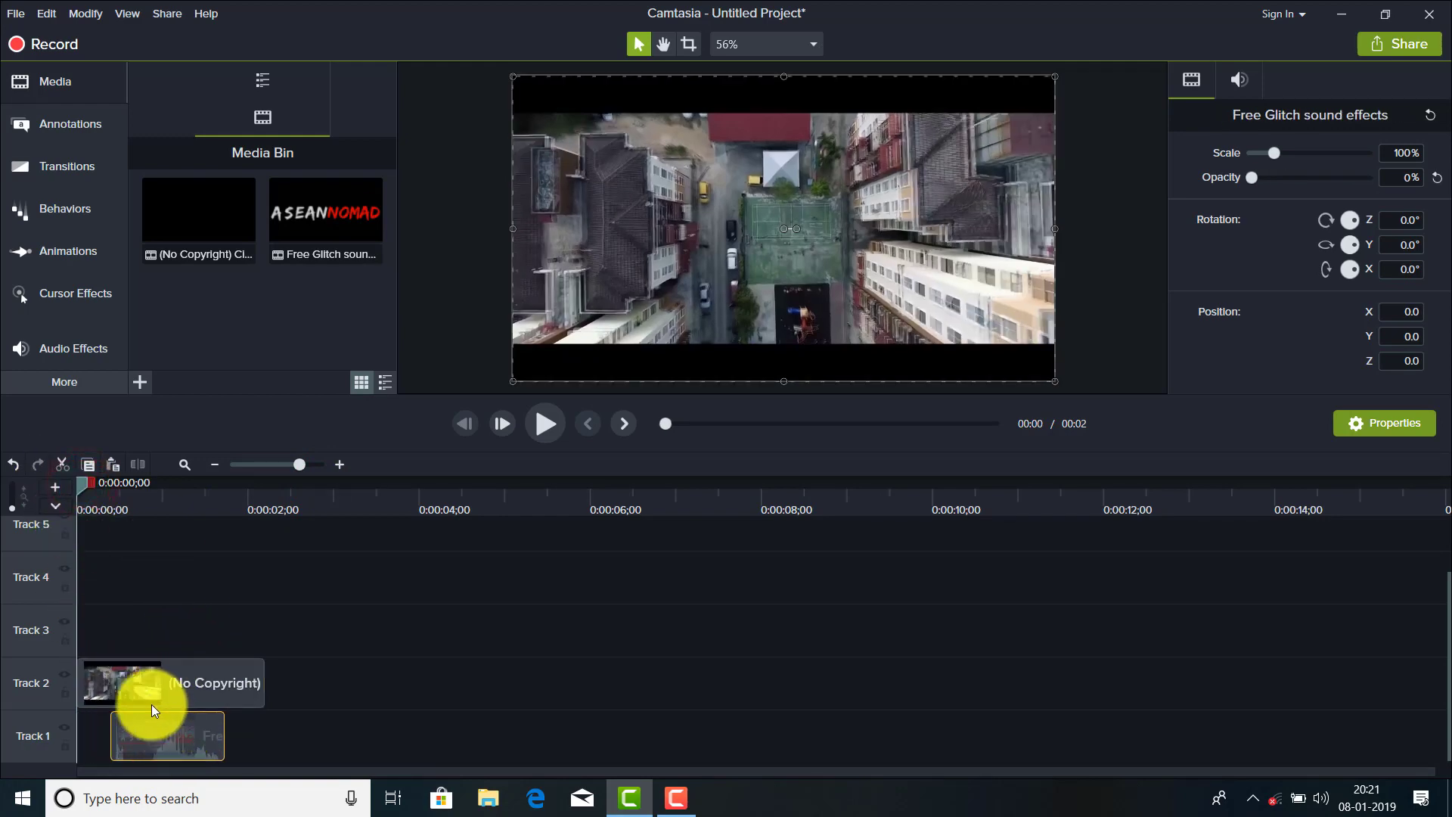
{"action": "left_click_drag", "start_coordinate": [85, 480], "coordinate": [143, 481]}
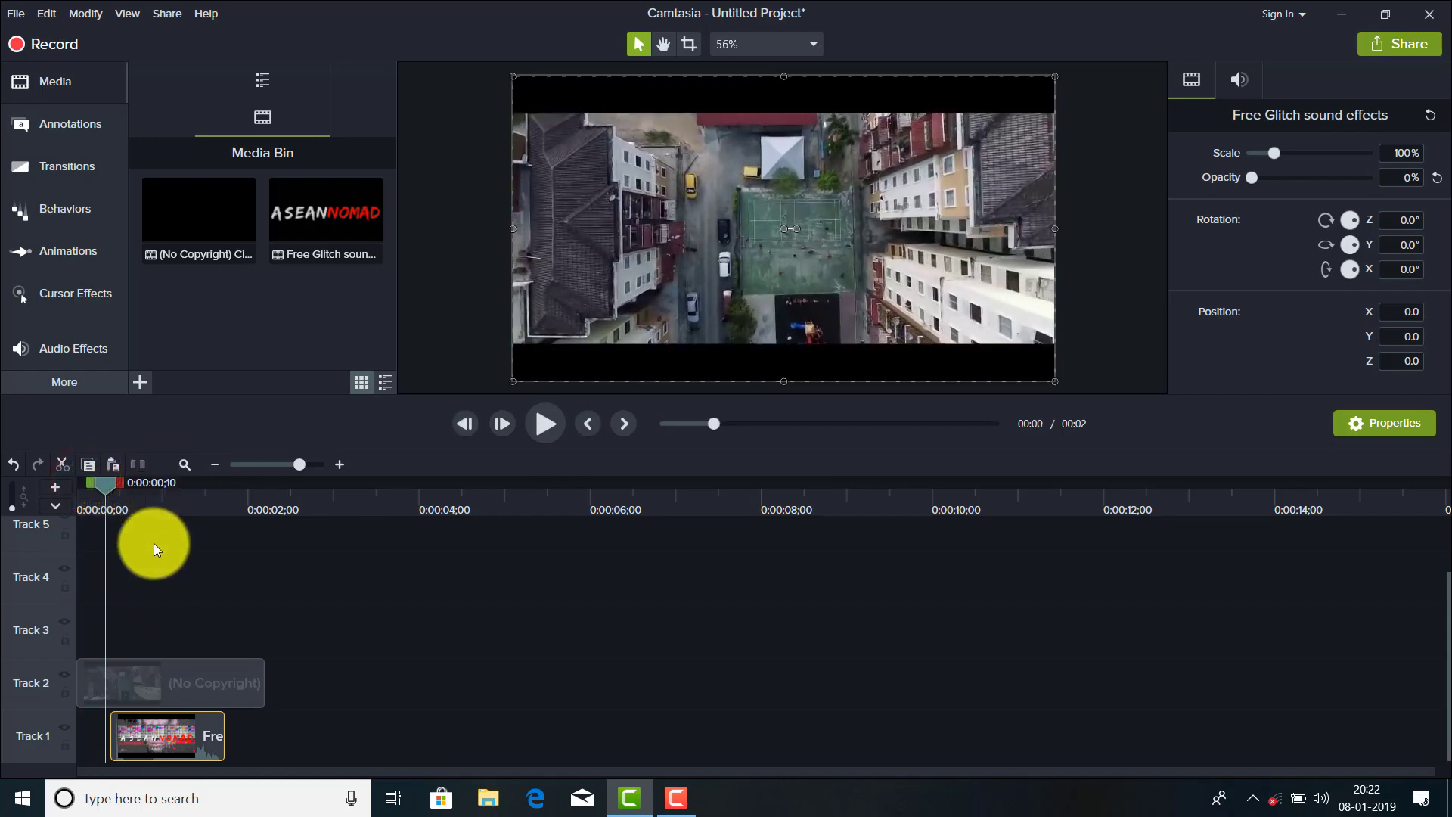
{"action": "left_click", "coordinate": [153, 714]}
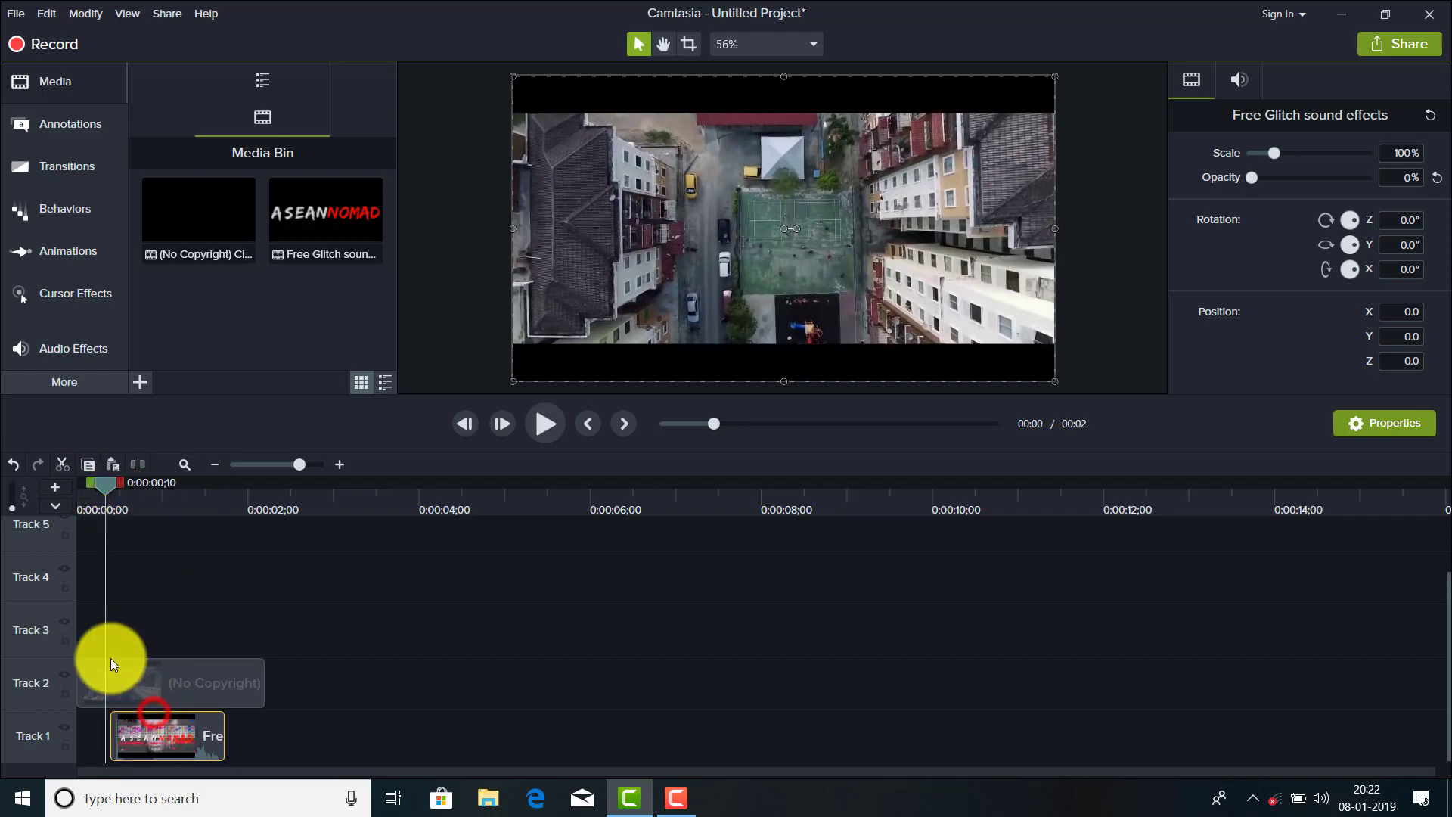
{"action": "left_click", "coordinate": [108, 485]}
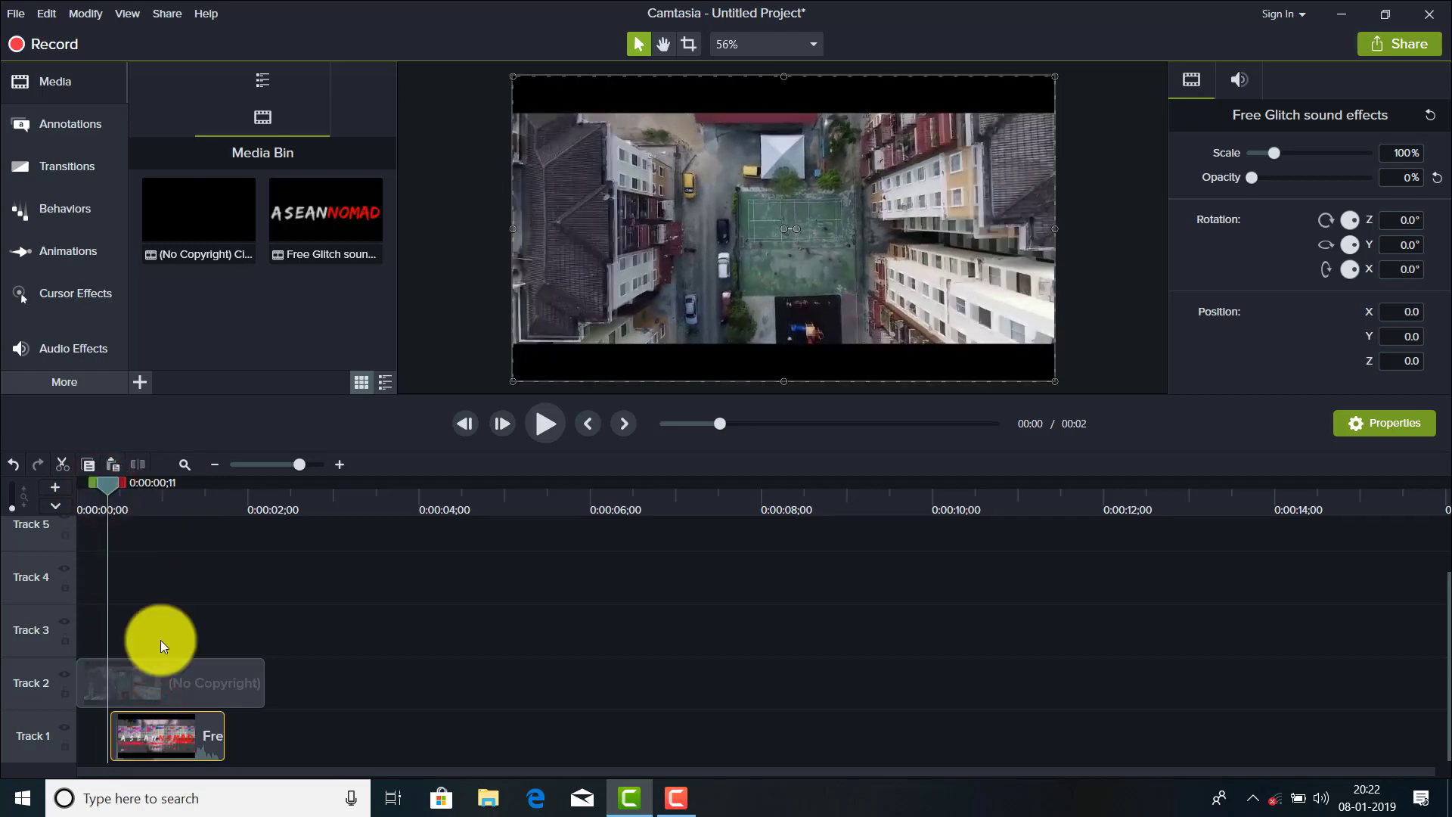
{"action": "left_click", "coordinate": [534, 416]}
{"action": "left_click_drag", "start_coordinate": [181, 490], "coordinate": [89, 524]}
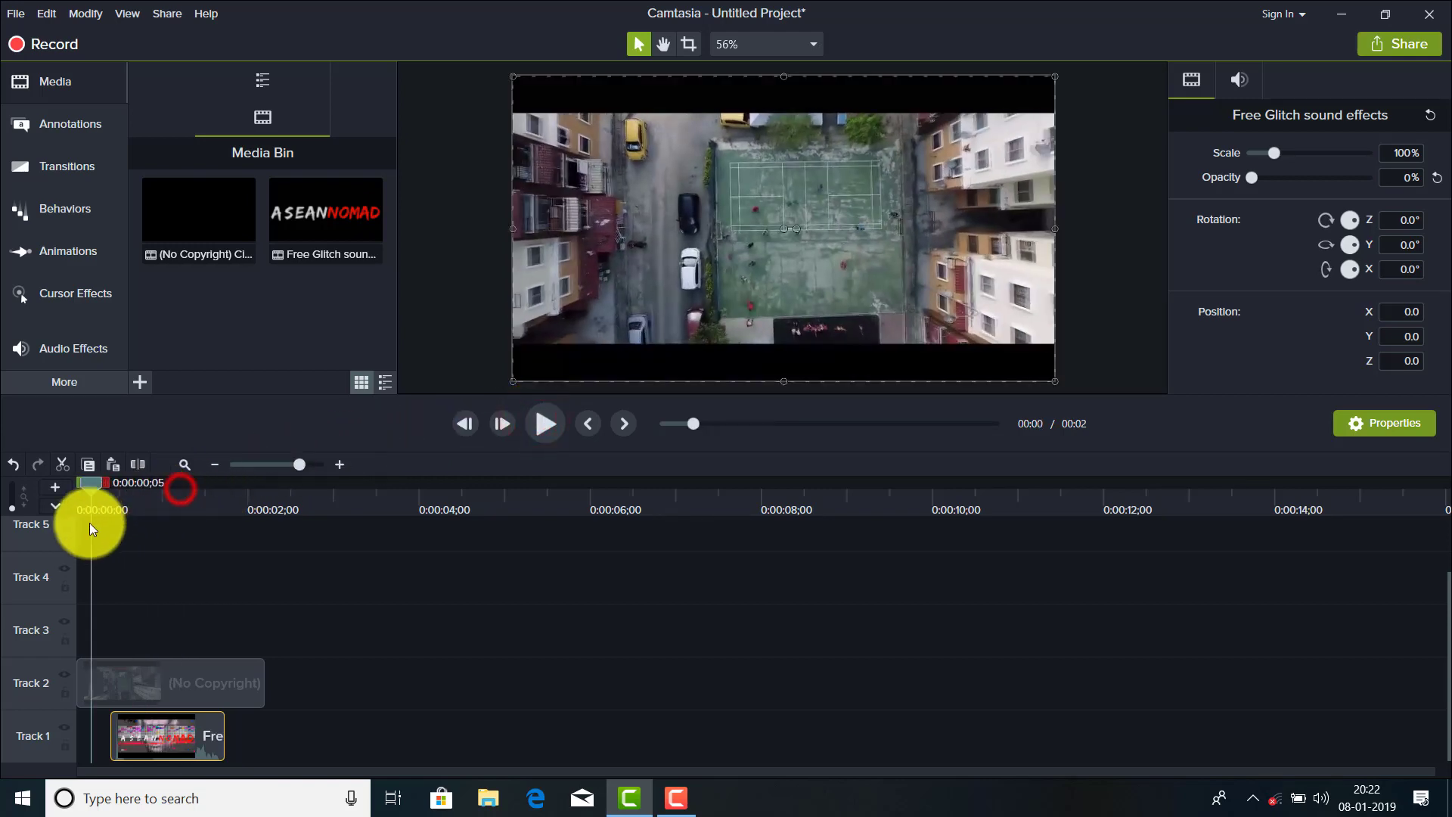
{"action": "left_click", "coordinate": [131, 686]}
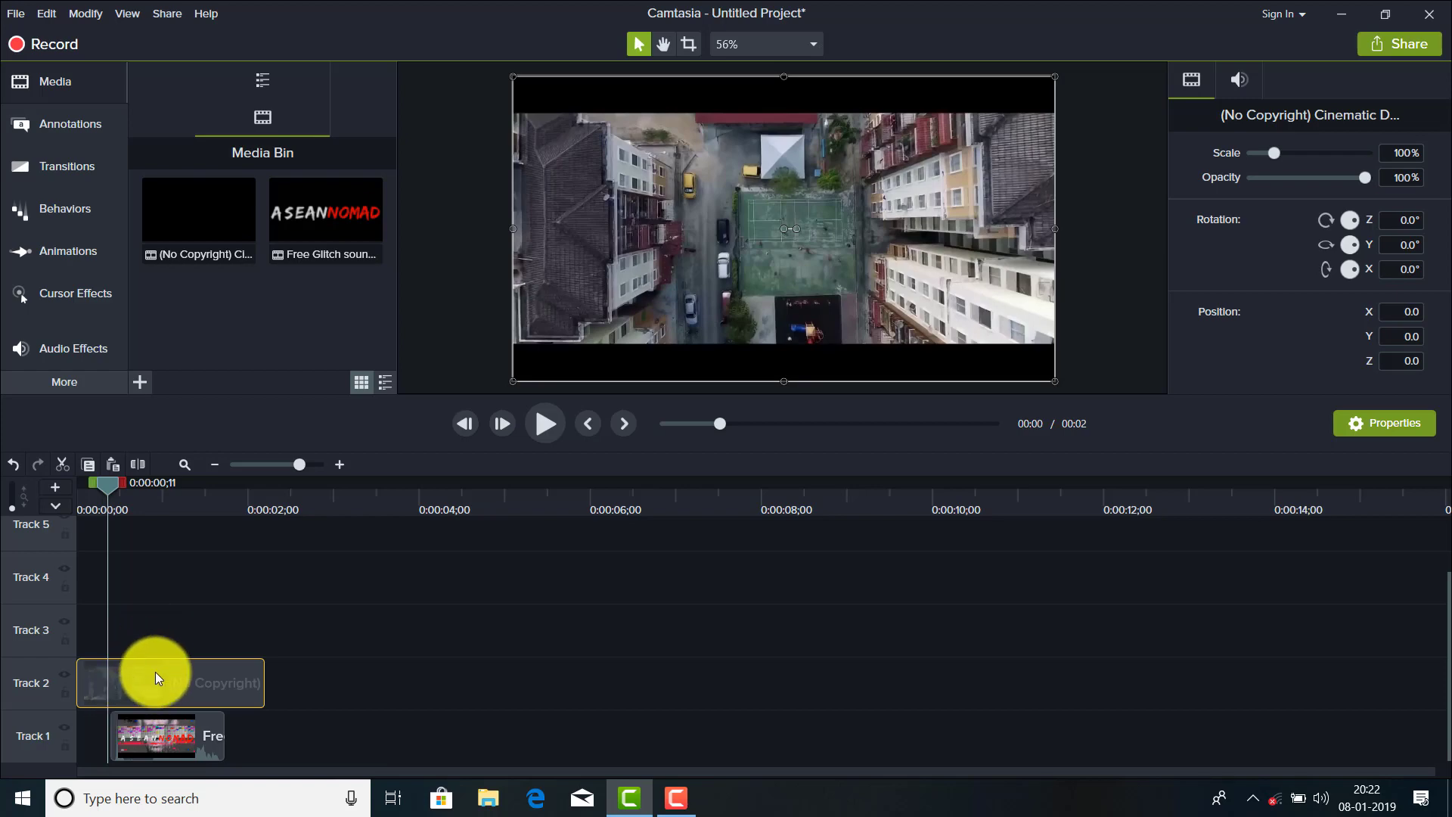
Paste a copy of the cinematic footage onto Track 3 at 0:00 and select both copies
{"action": "key", "text": "ctrl+c"}
{"action": "key", "text": "ctrl+v"}
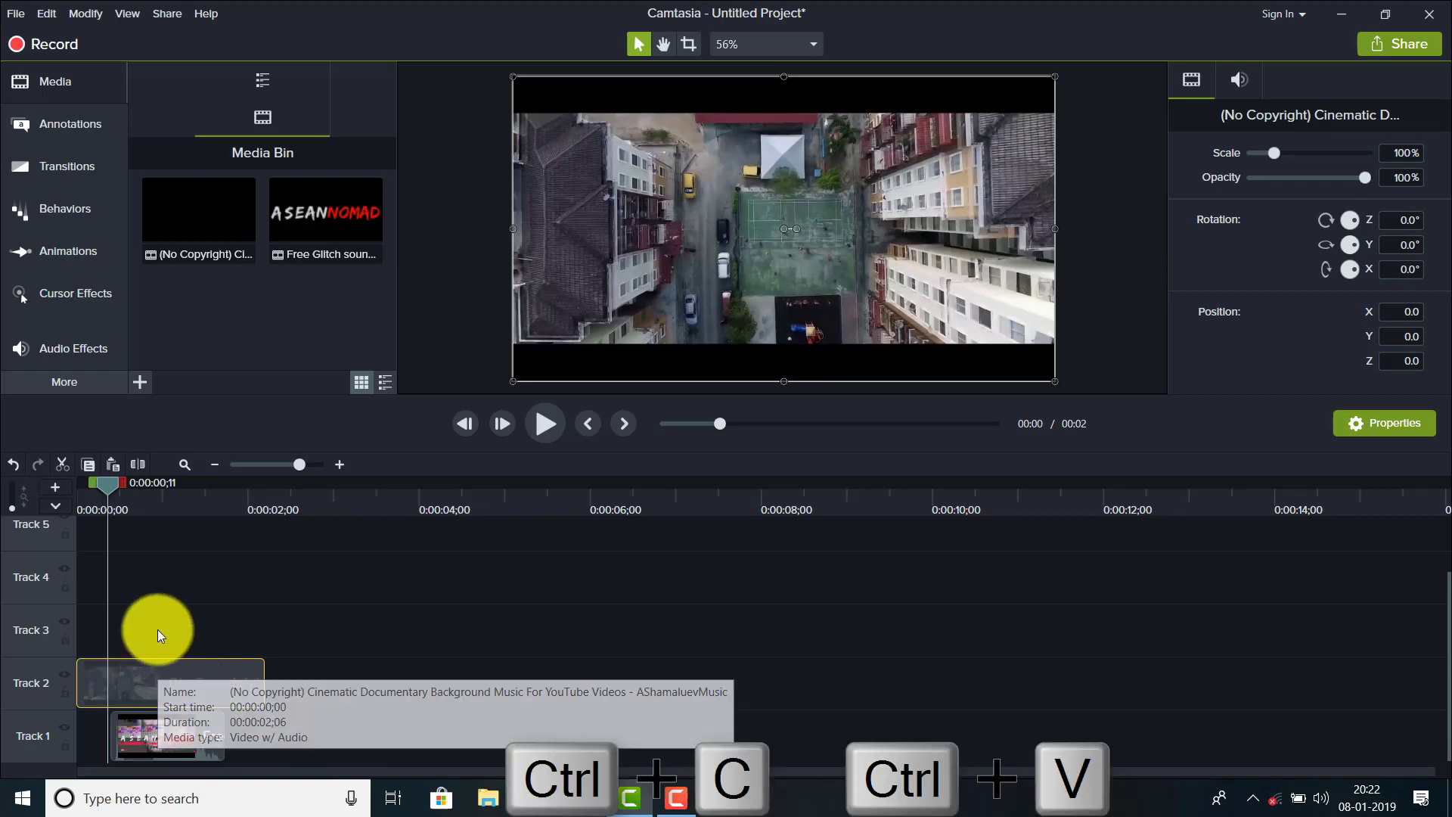
{"action": "left_click", "coordinate": [157, 629]}
{"action": "key", "text": "ctrl+v"}
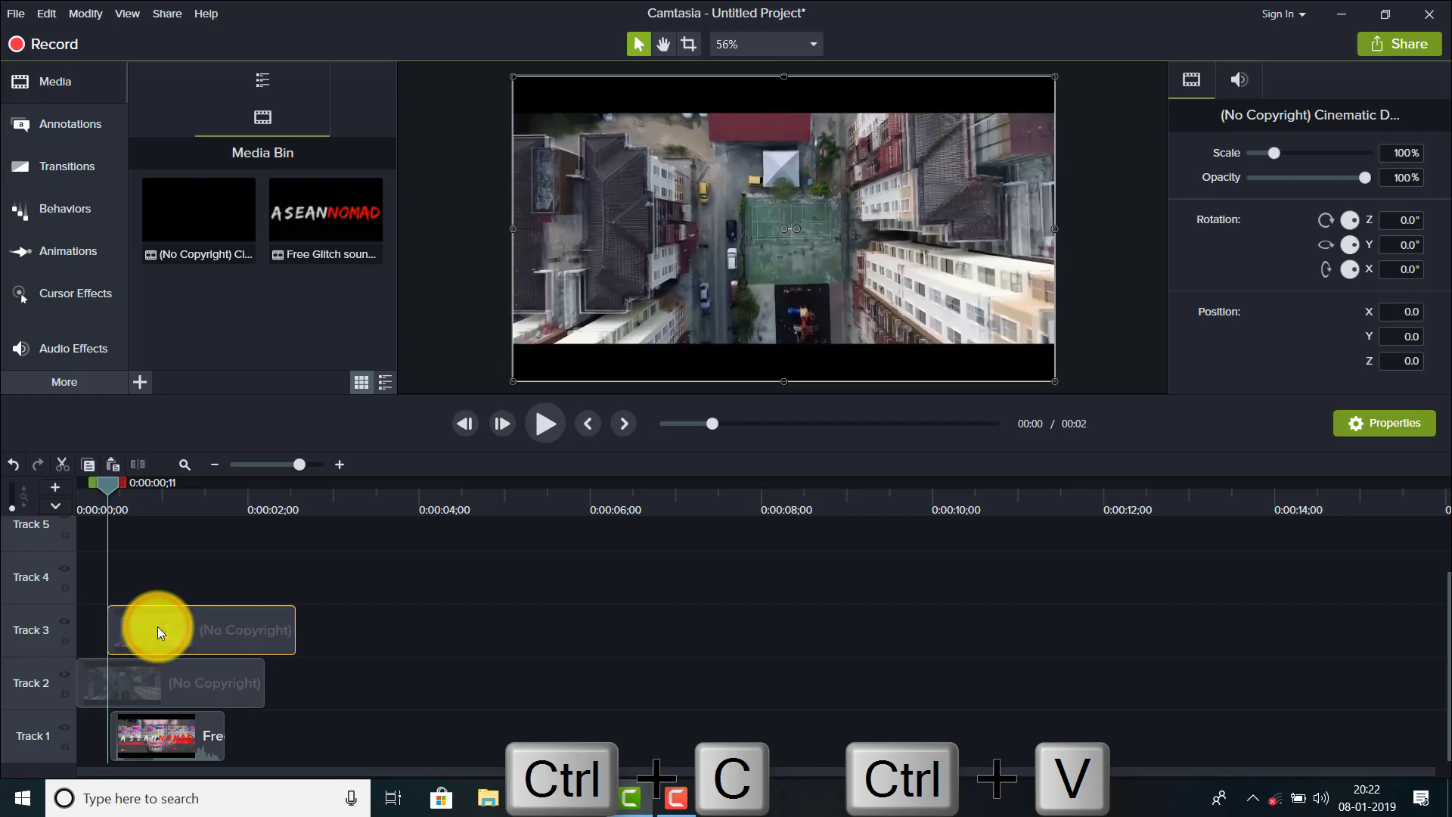
{"action": "left_click_drag", "start_coordinate": [158, 630], "coordinate": [125, 630]}
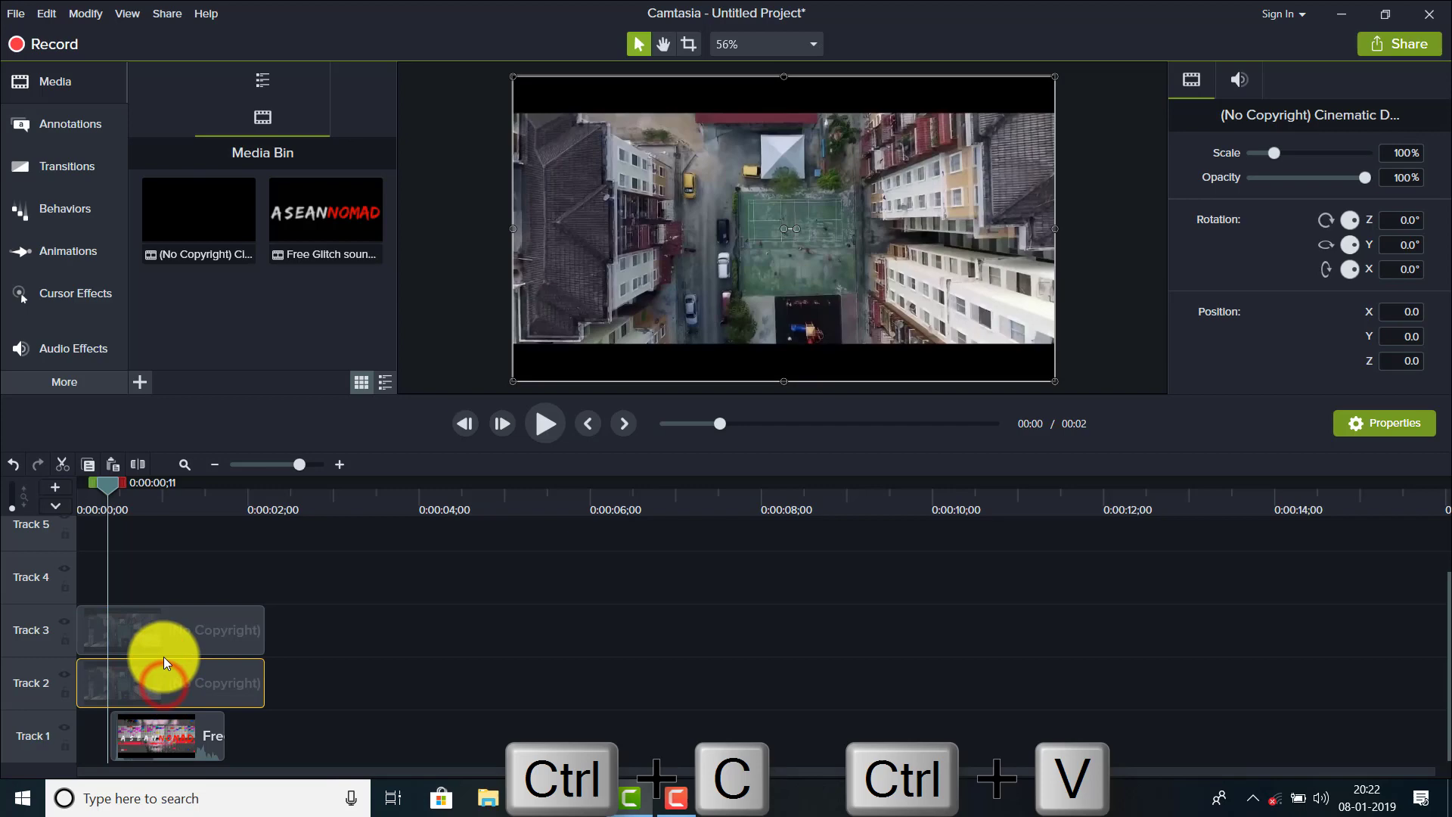
{"action": "left_click", "coordinate": [172, 643]}
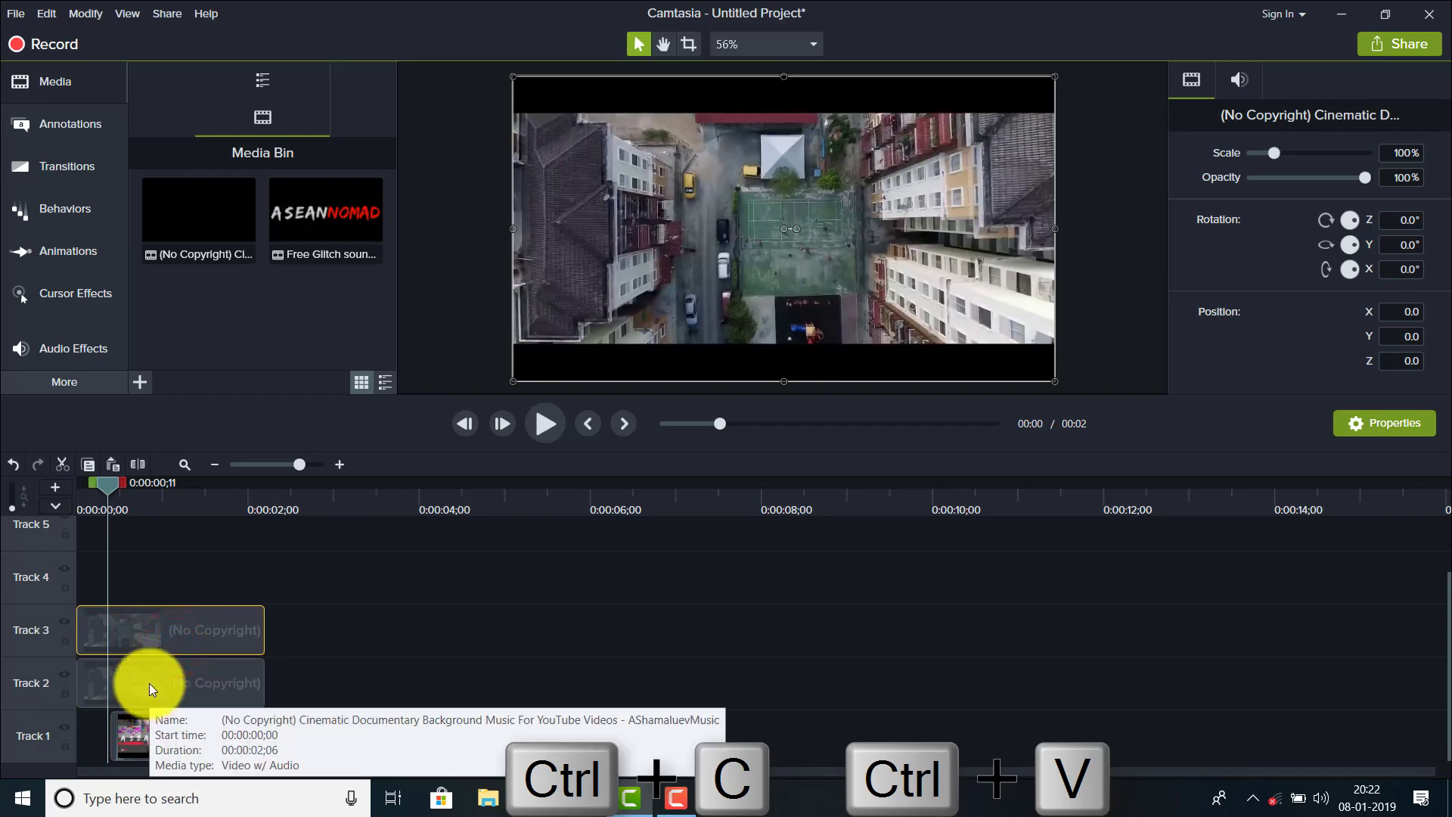
{"action": "left_click", "coordinate": [142, 631]}
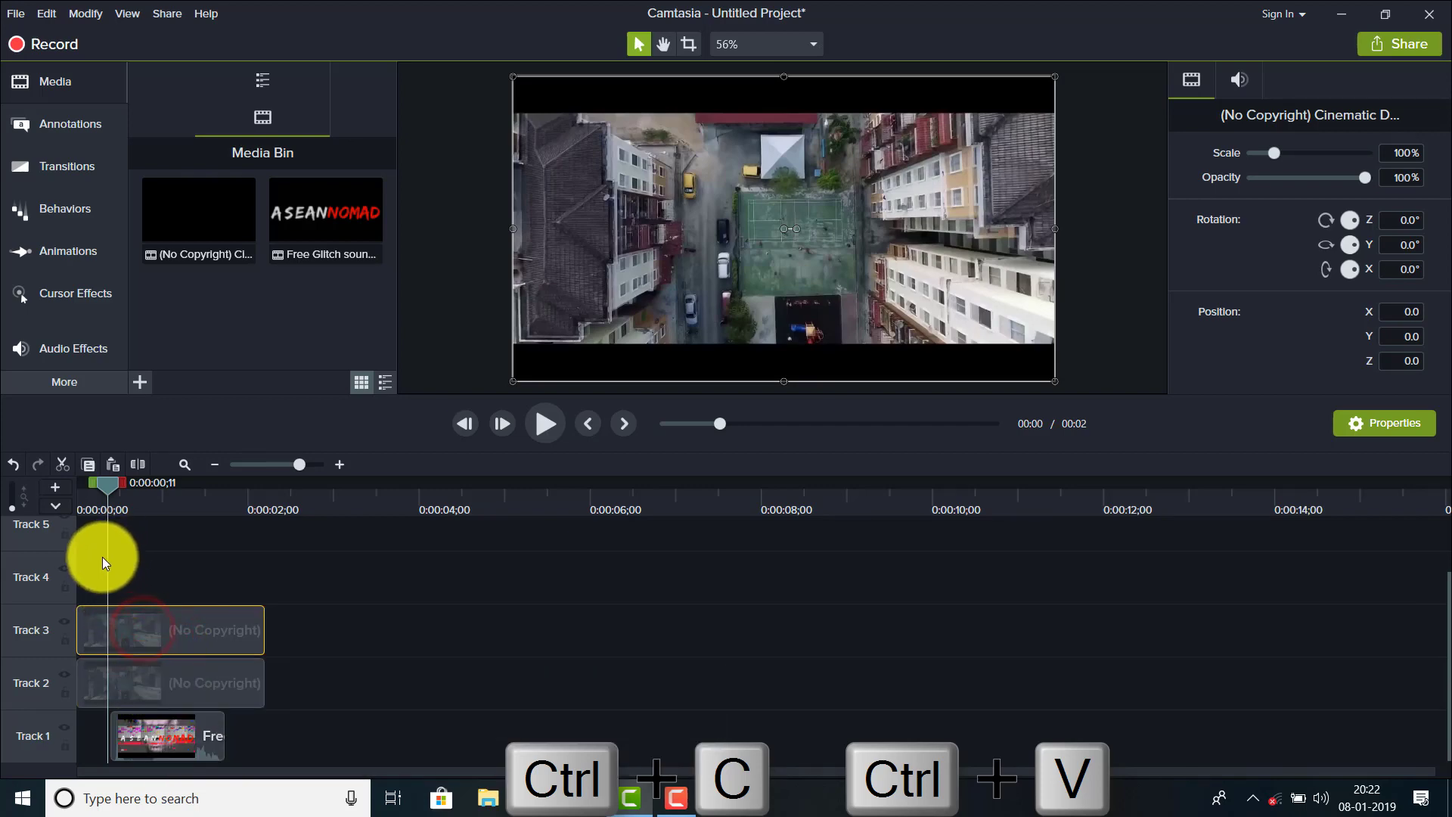
{"action": "left_click", "coordinate": [140, 548]}
{"action": "left_click", "coordinate": [130, 621]}
{"action": "left_click", "coordinate": [134, 671], "text": "ctrl"}
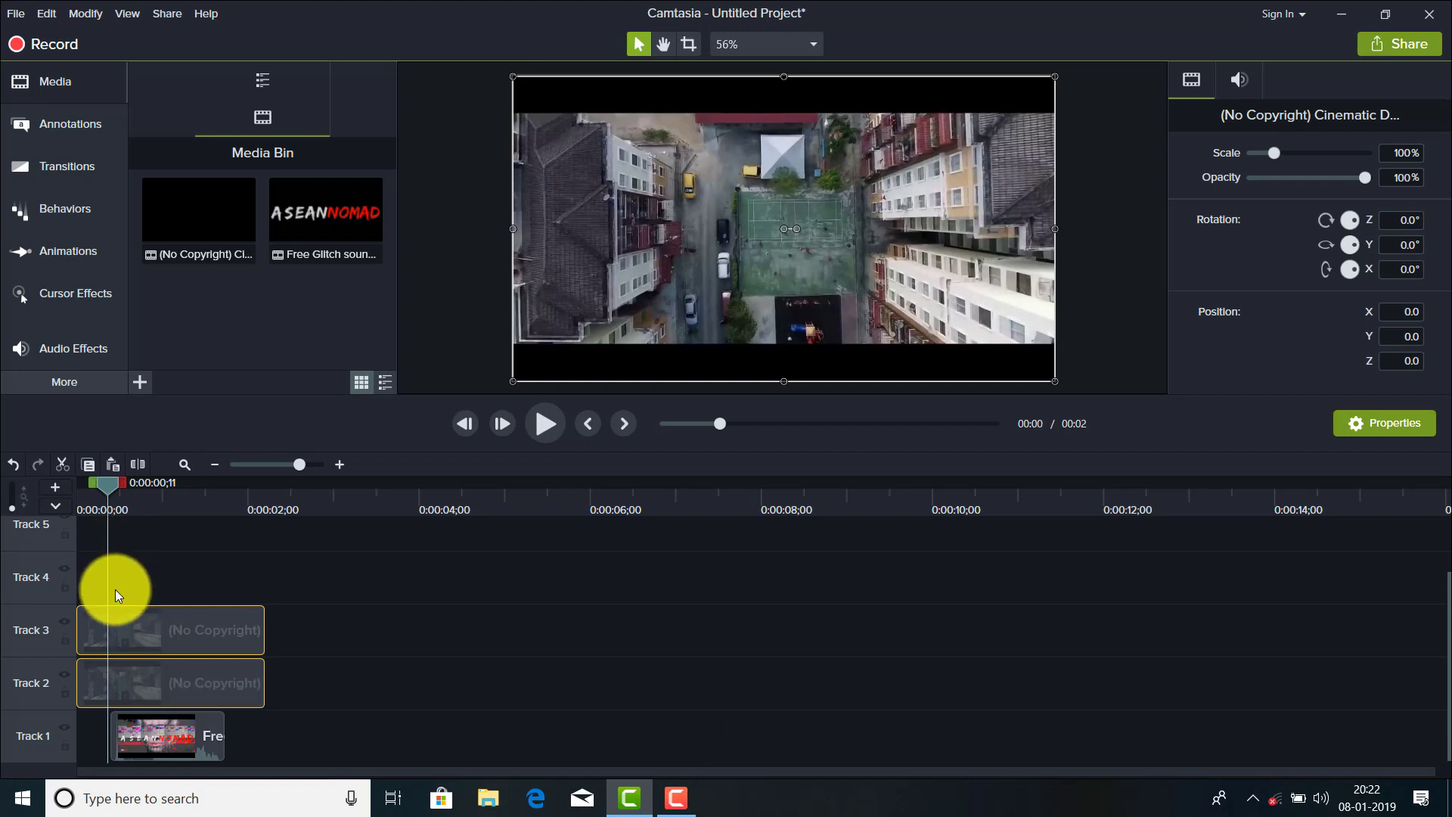
Split both footage copies on Tracks 2 and 3 at the first cut point
{"action": "key", "text": "s"}
{"action": "left_click", "coordinate": [133, 621]}
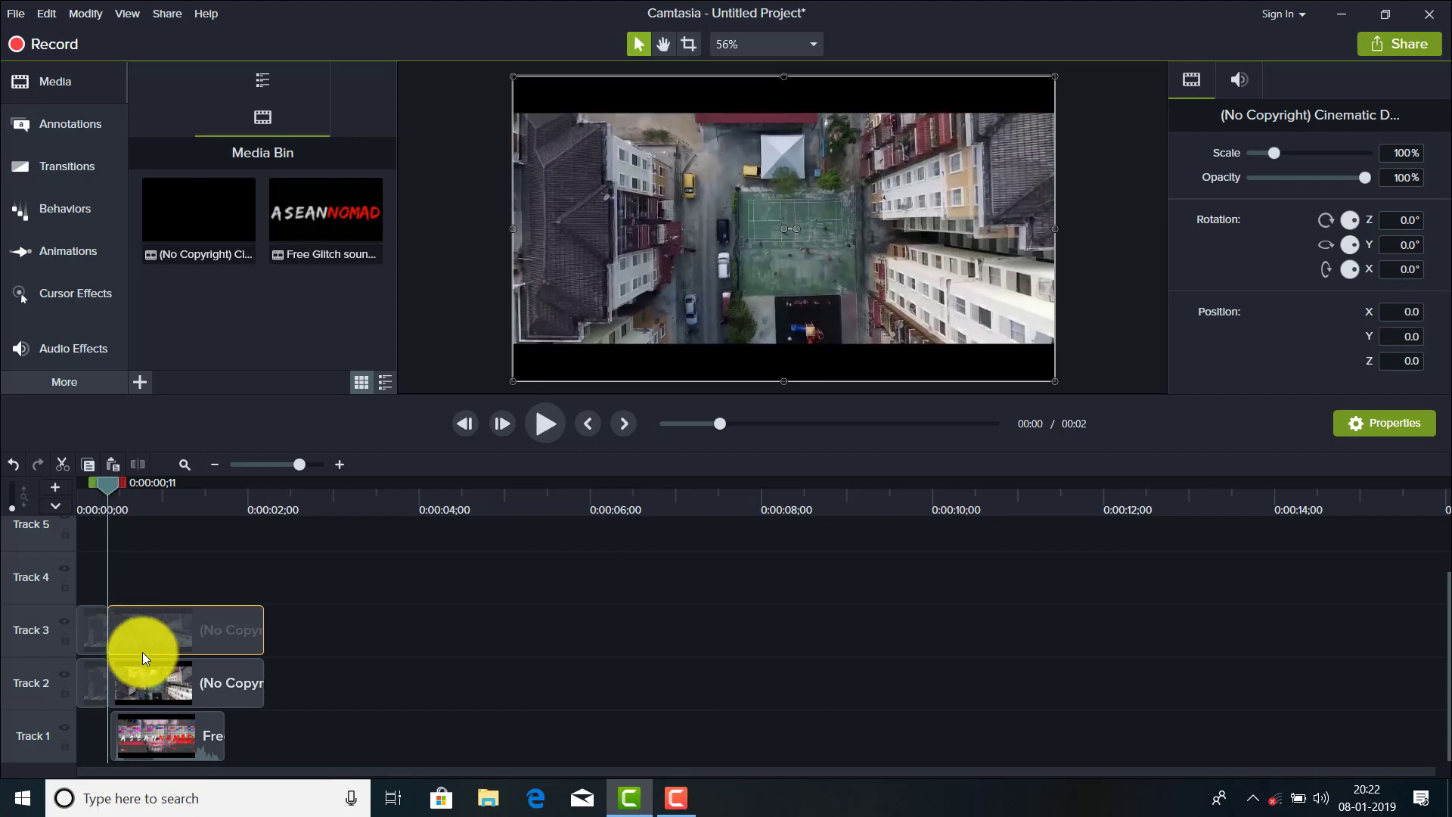
{"action": "left_click", "coordinate": [154, 672]}
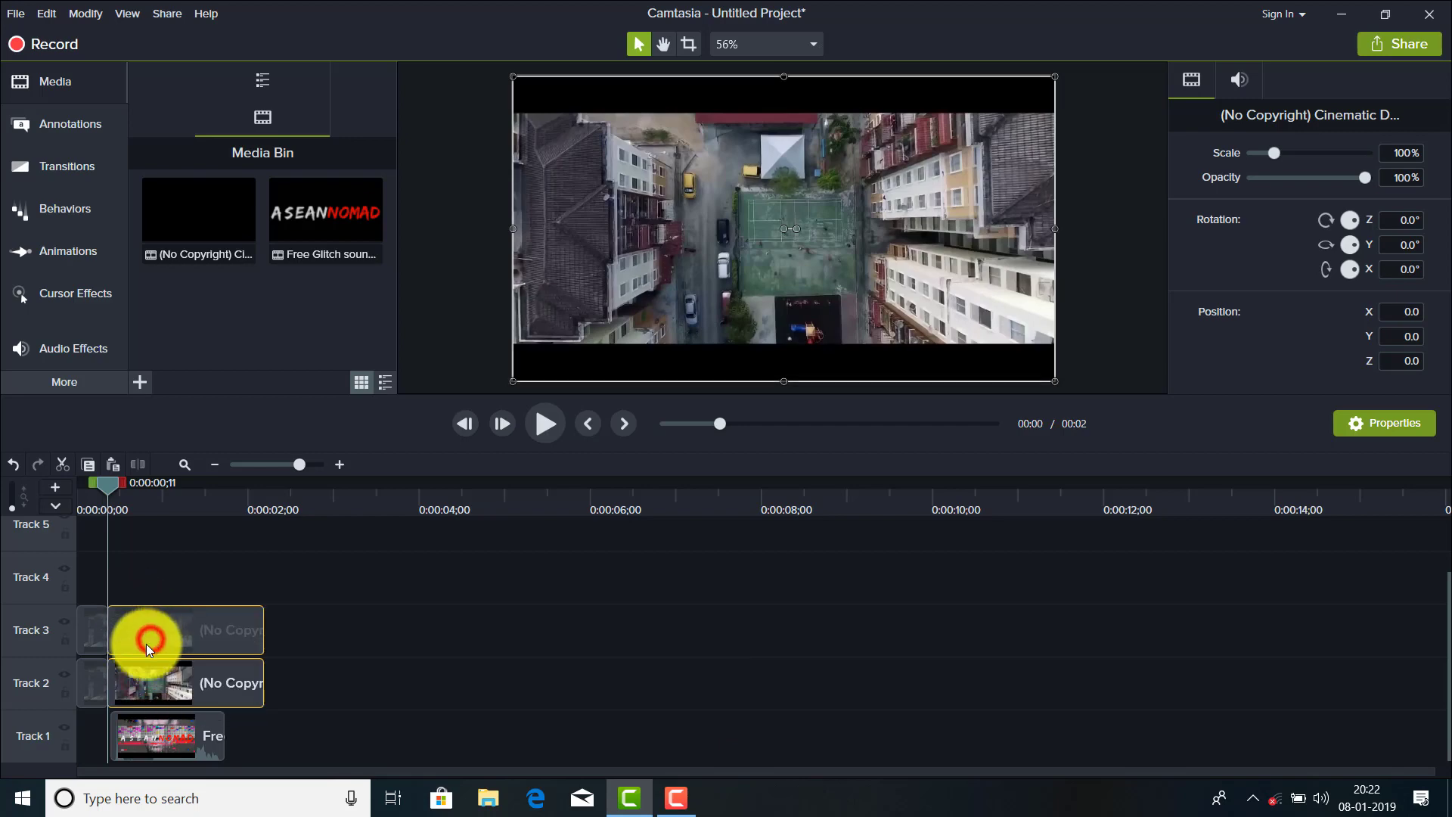
{"action": "left_click", "coordinate": [153, 573]}
{"action": "left_click", "coordinate": [117, 495]}
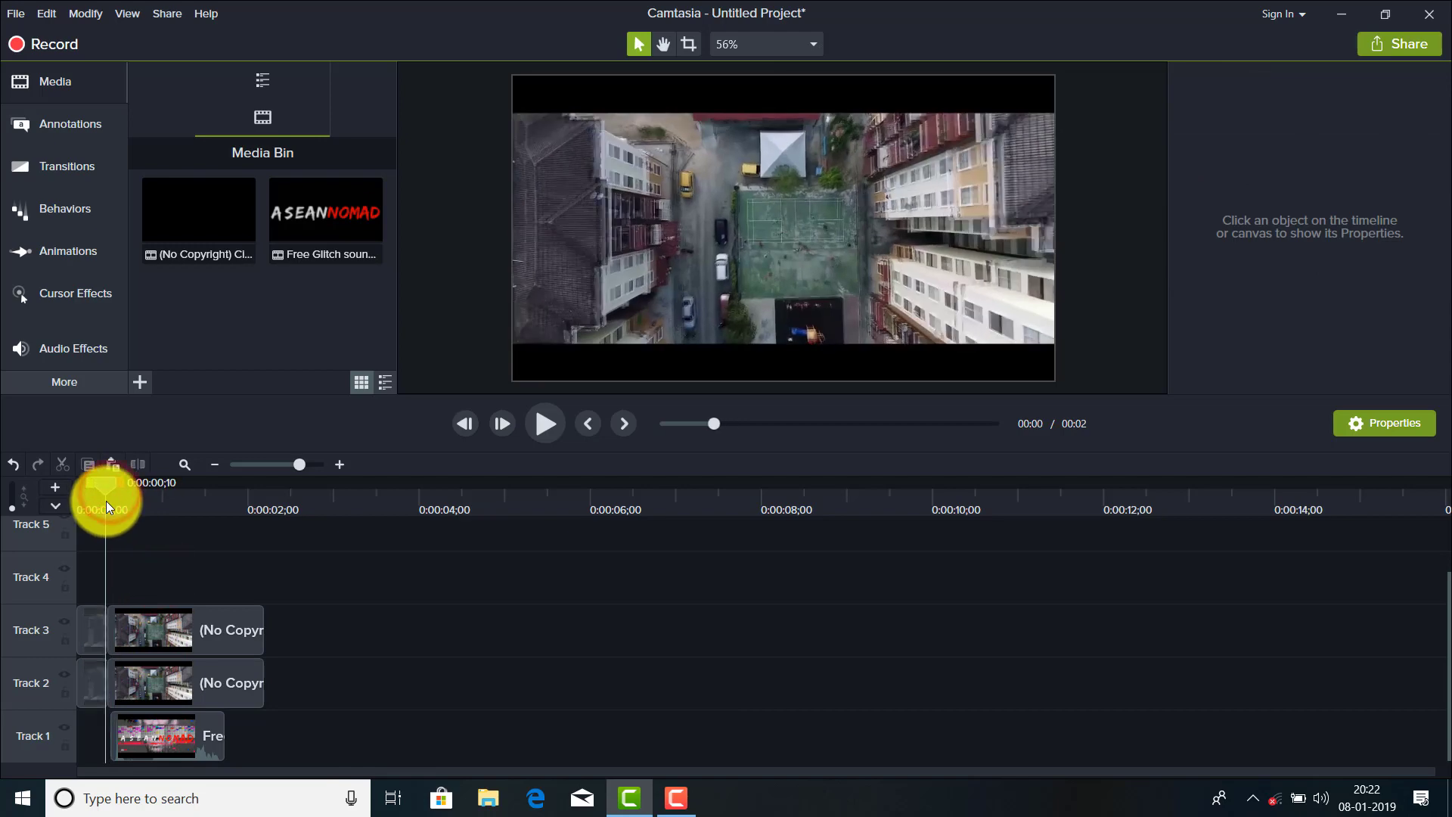
{"action": "left_click_drag", "start_coordinate": [117, 495], "coordinate": [138, 506]}
{"action": "left_click", "coordinate": [131, 630]}
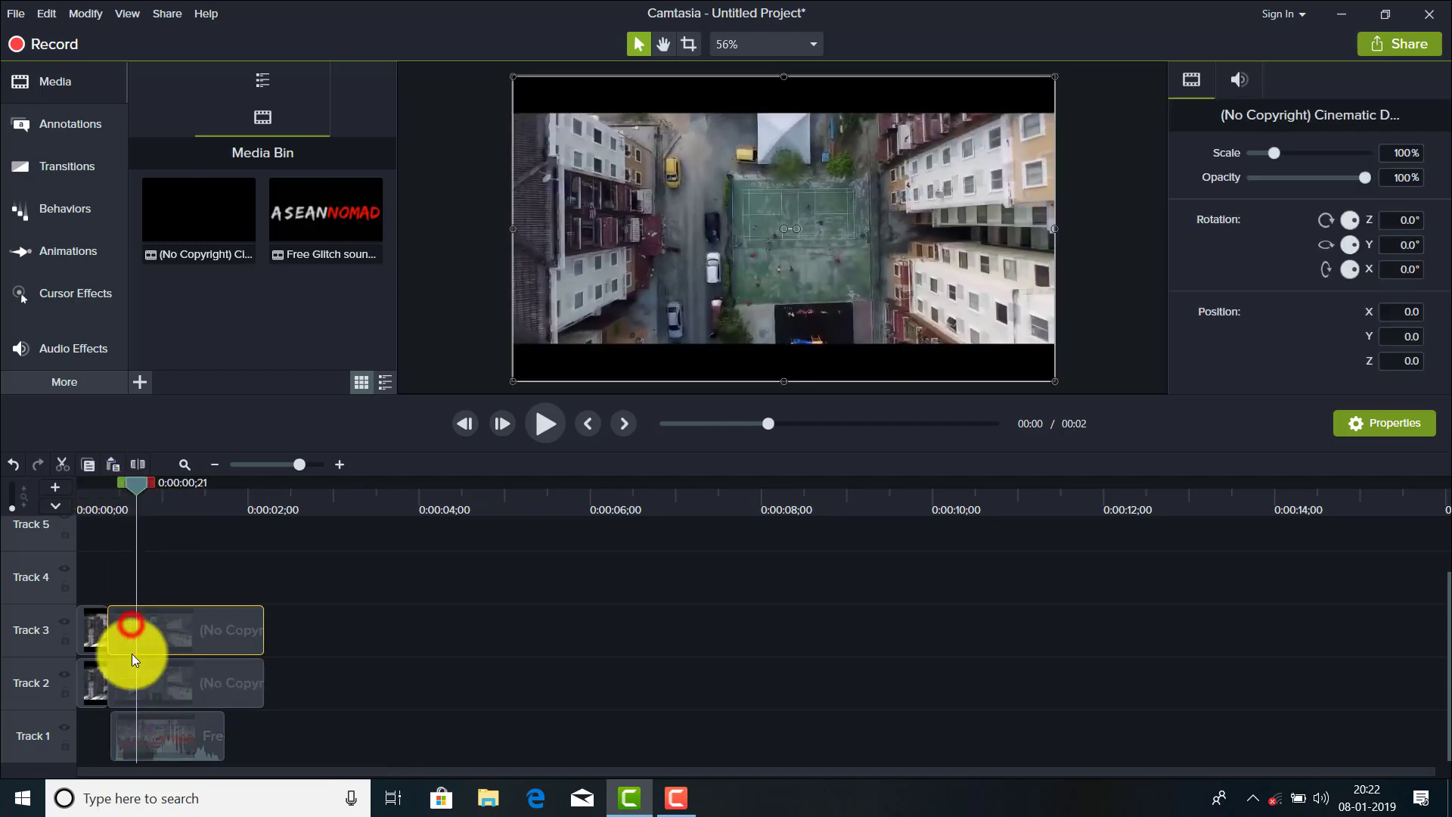
{"action": "left_click", "coordinate": [134, 667], "text": "ctrl"}
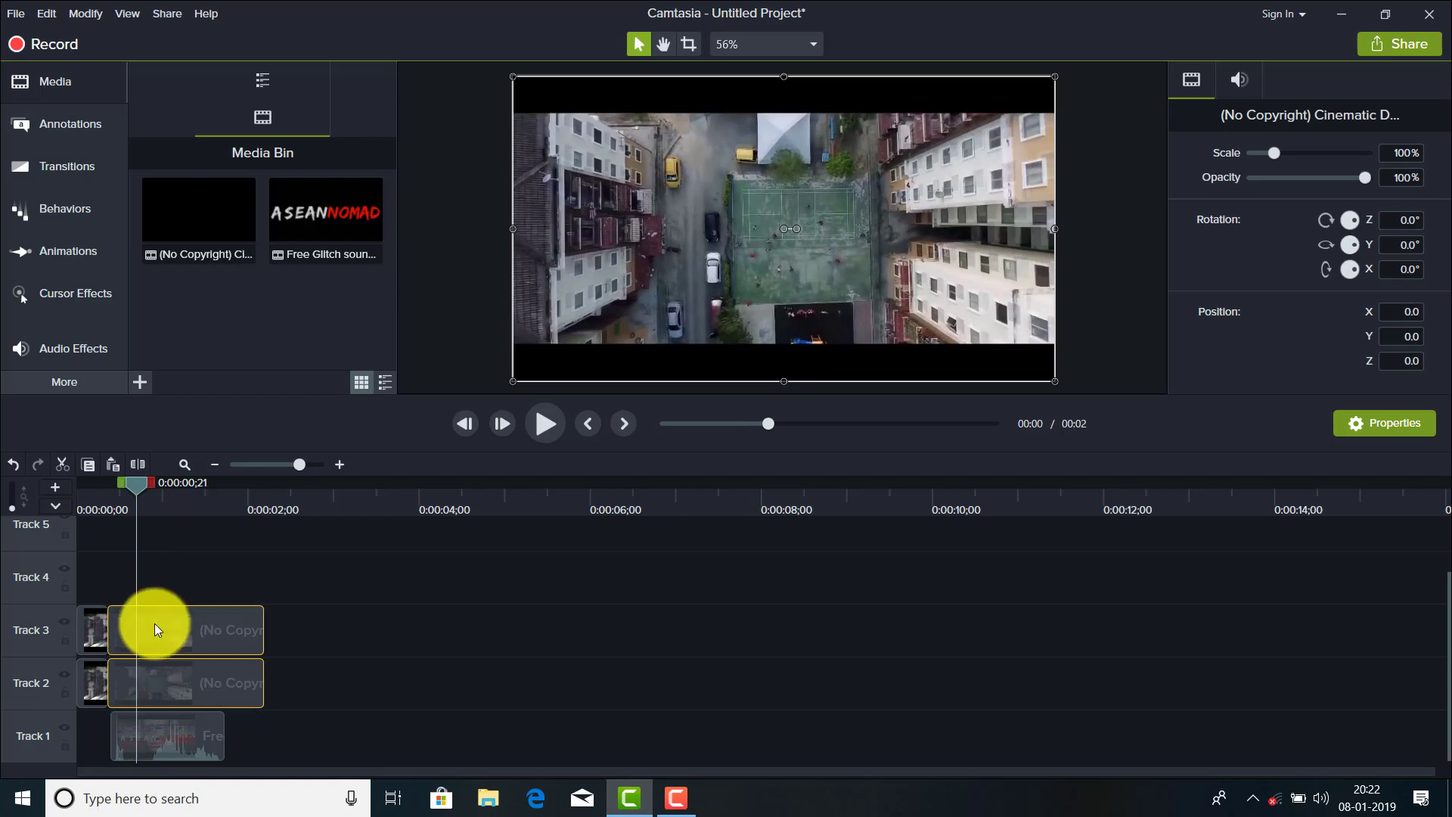
{"action": "key", "text": "s"}
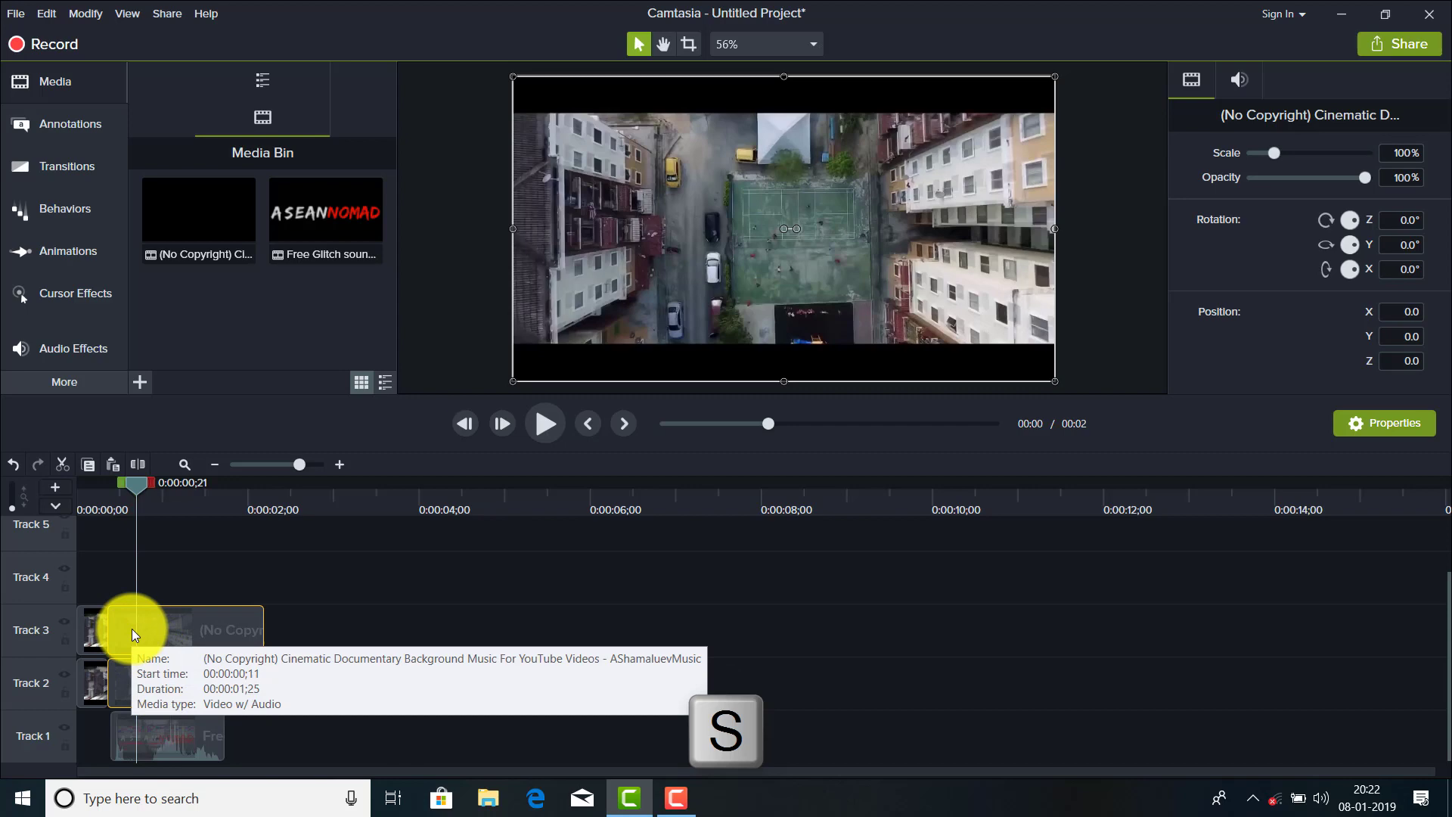
Select the pieces after the cut and split both tracks again at the next point
{"action": "left_click", "coordinate": [131, 630]}
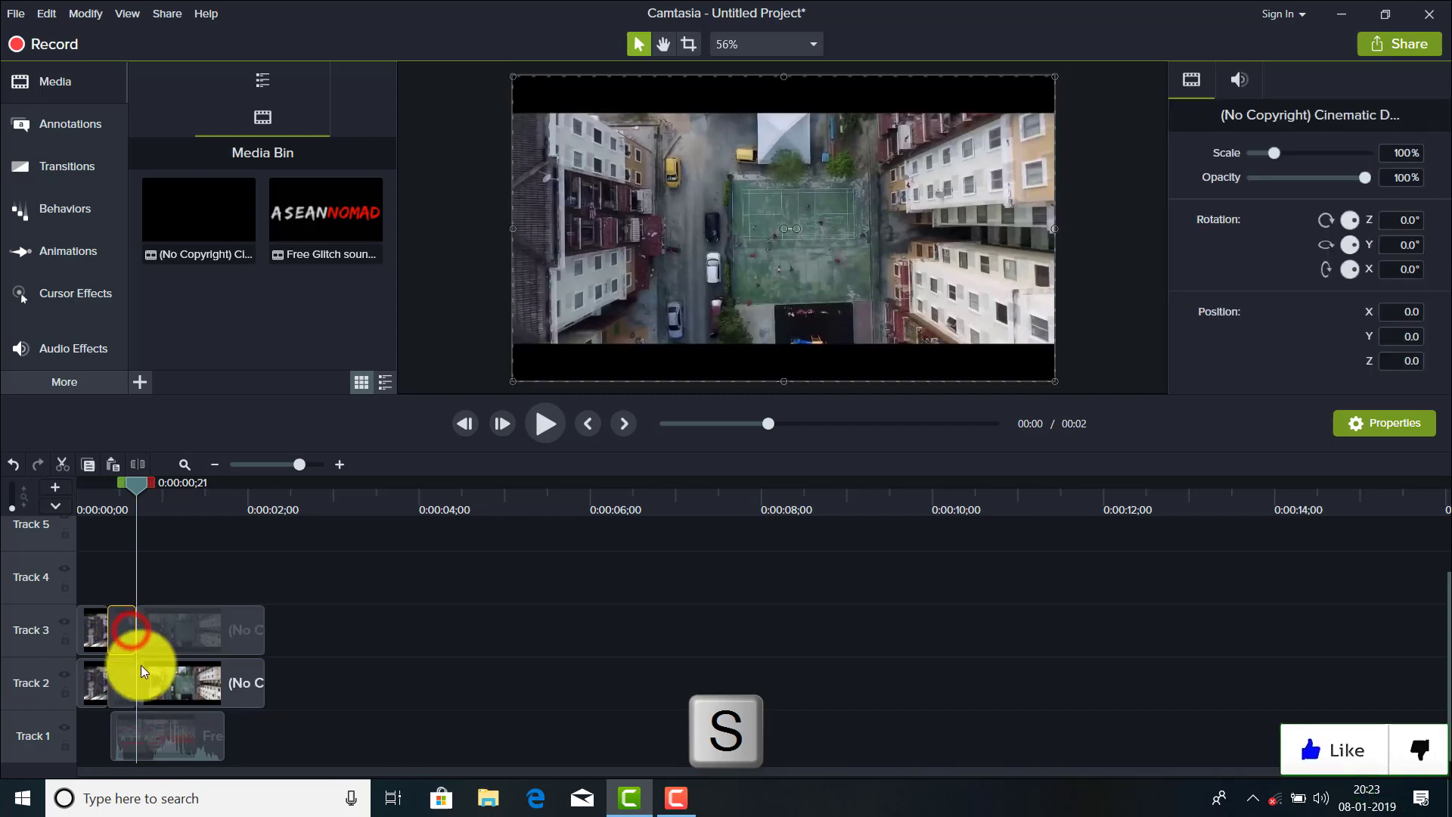
{"action": "left_click", "coordinate": [141, 667]}
{"action": "left_click", "coordinate": [134, 631]}
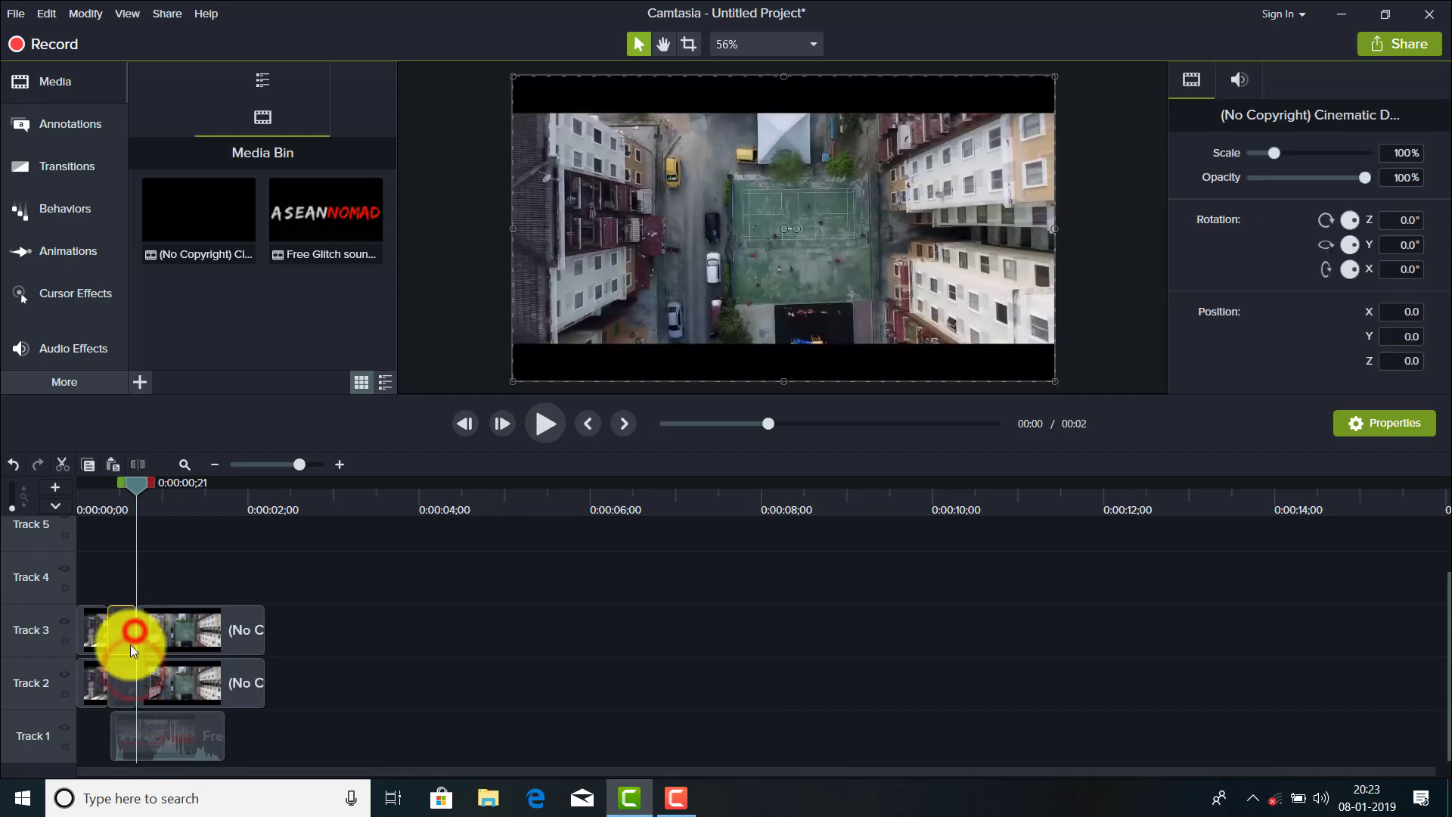
{"action": "left_click", "coordinate": [130, 662]}
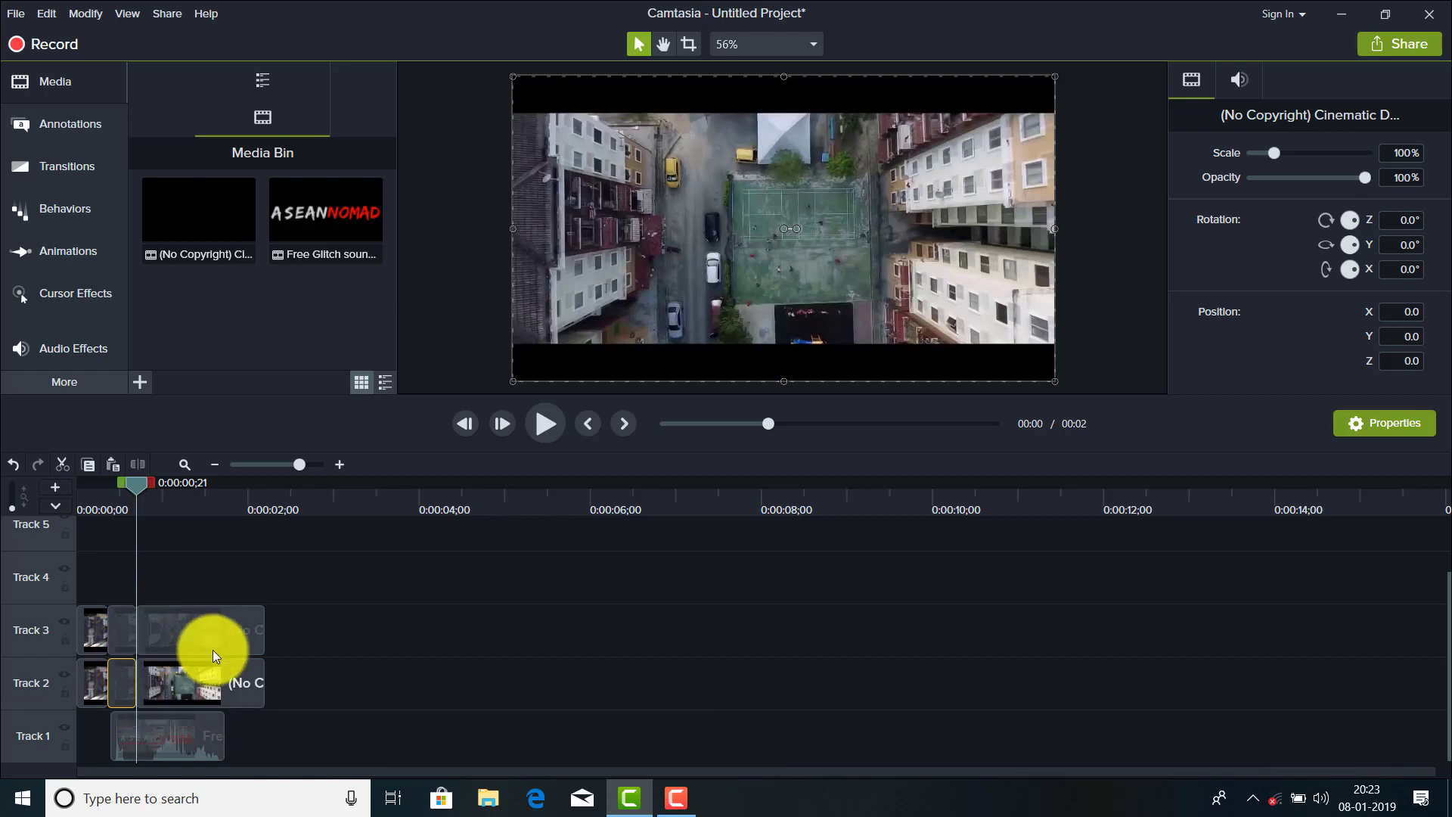
{"action": "left_click_drag", "start_coordinate": [212, 650], "coordinate": [130, 647]}
{"action": "left_click", "coordinate": [137, 492]}
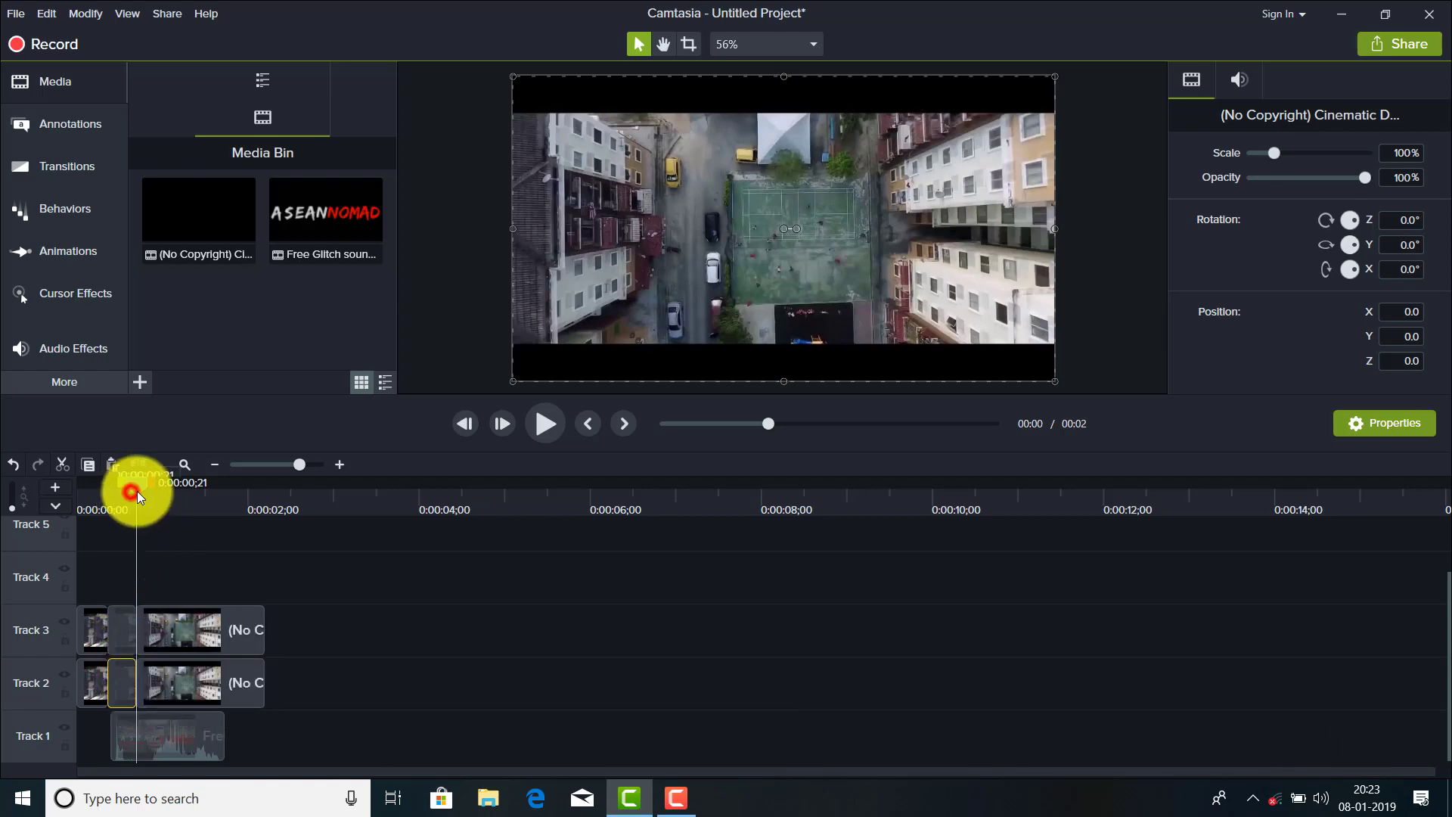
{"action": "left_click_drag", "start_coordinate": [138, 491], "coordinate": [160, 485]}
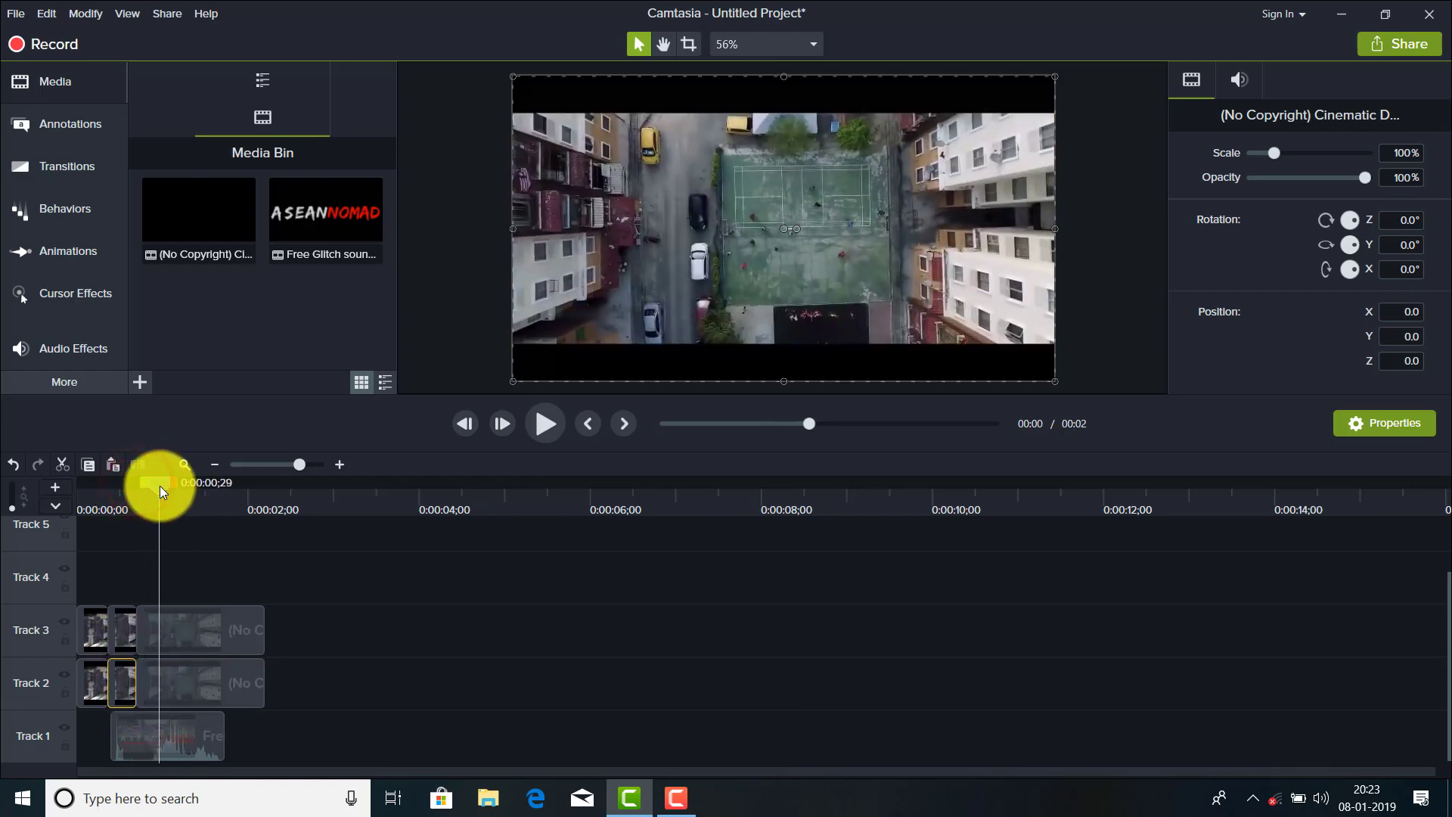
{"action": "left_click", "coordinate": [162, 619]}
{"action": "key", "text": "s"}
Delete the short matching slices on Tracks 2 and 3 to leave a gap
{"action": "left_click", "coordinate": [164, 681], "text": "ctrl"}
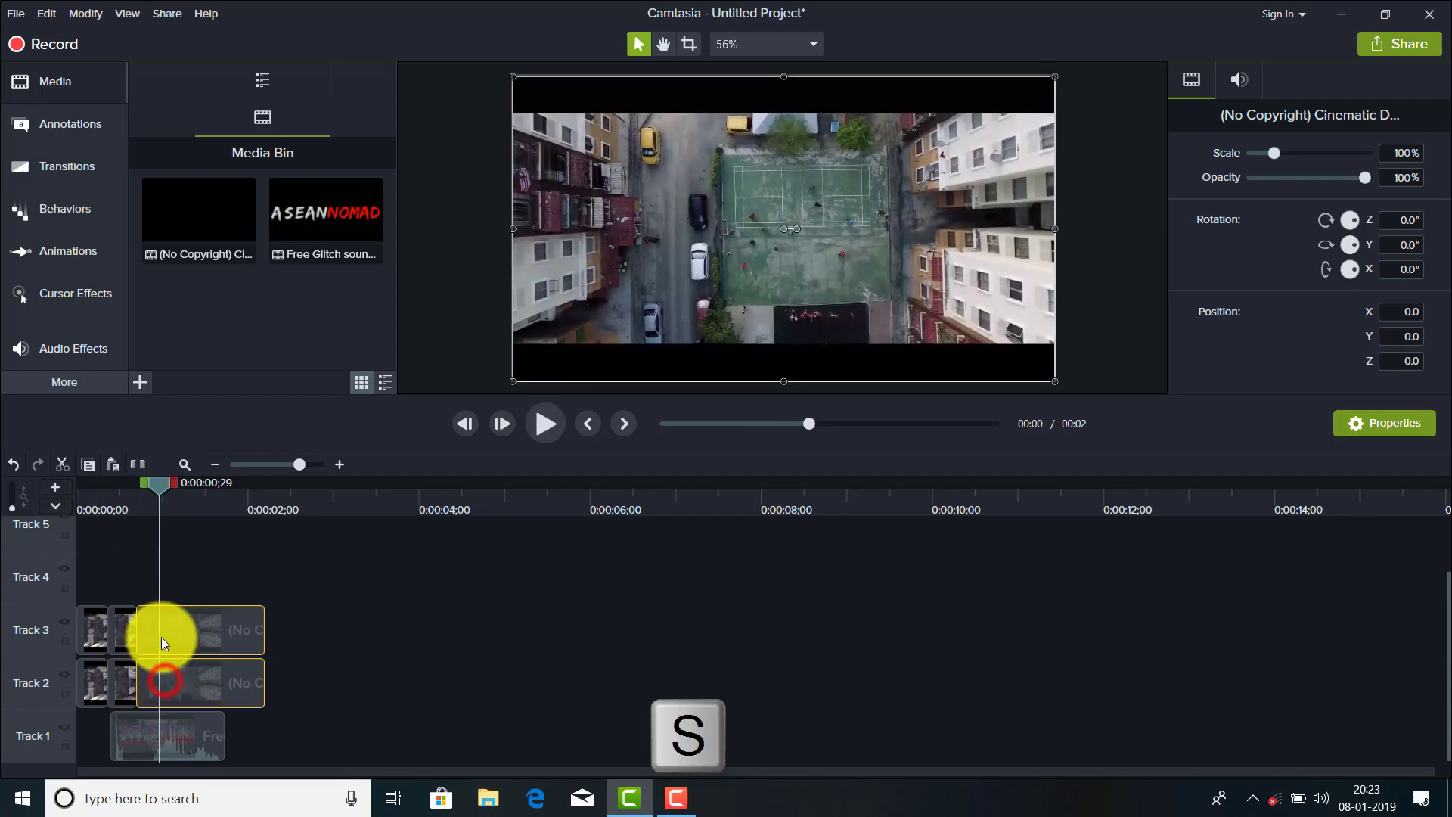
{"action": "left_click", "coordinate": [147, 628]}
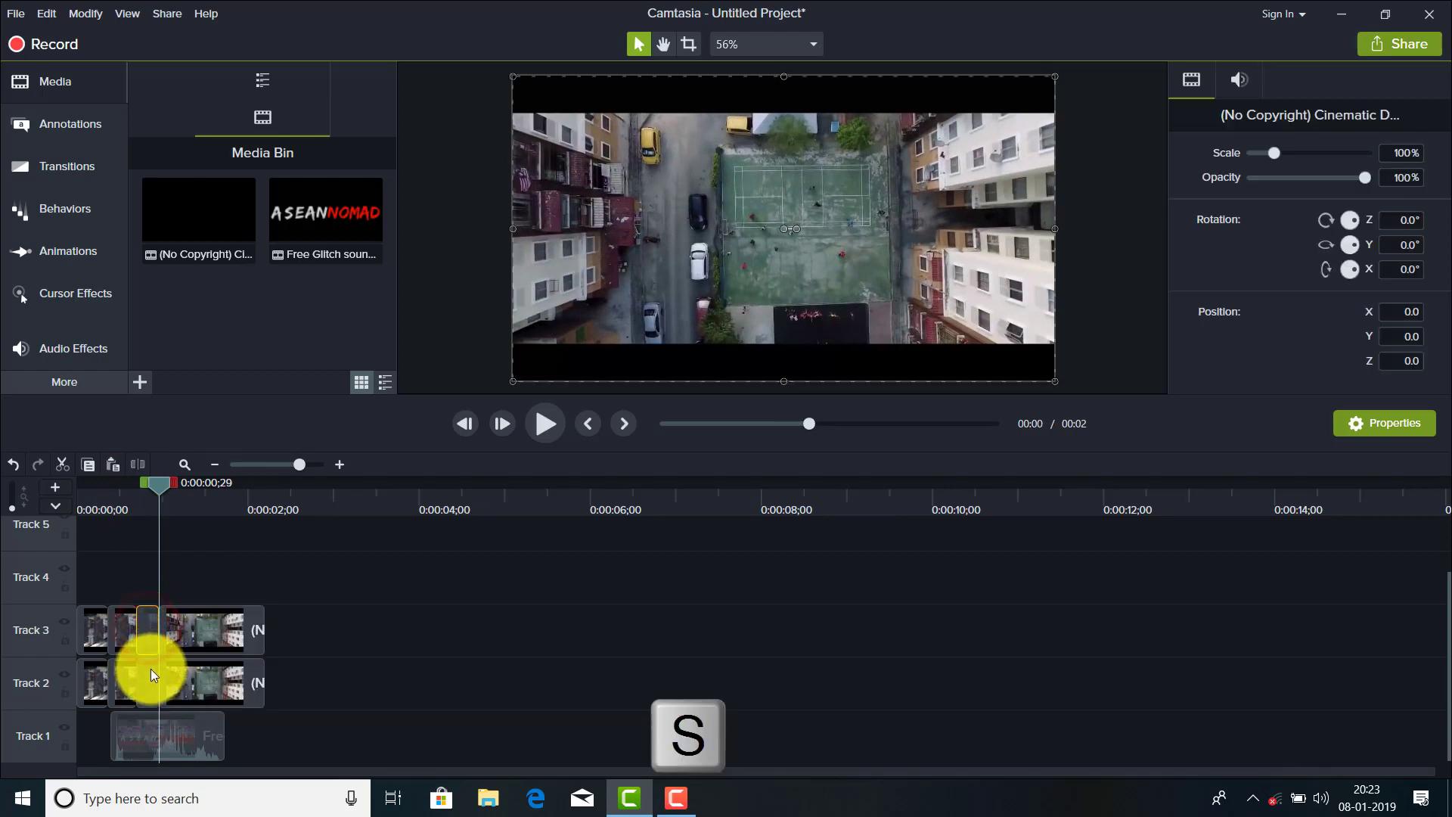
{"action": "left_click", "coordinate": [151, 668]}
{"action": "left_click", "coordinate": [149, 617], "text": "ctrl"}
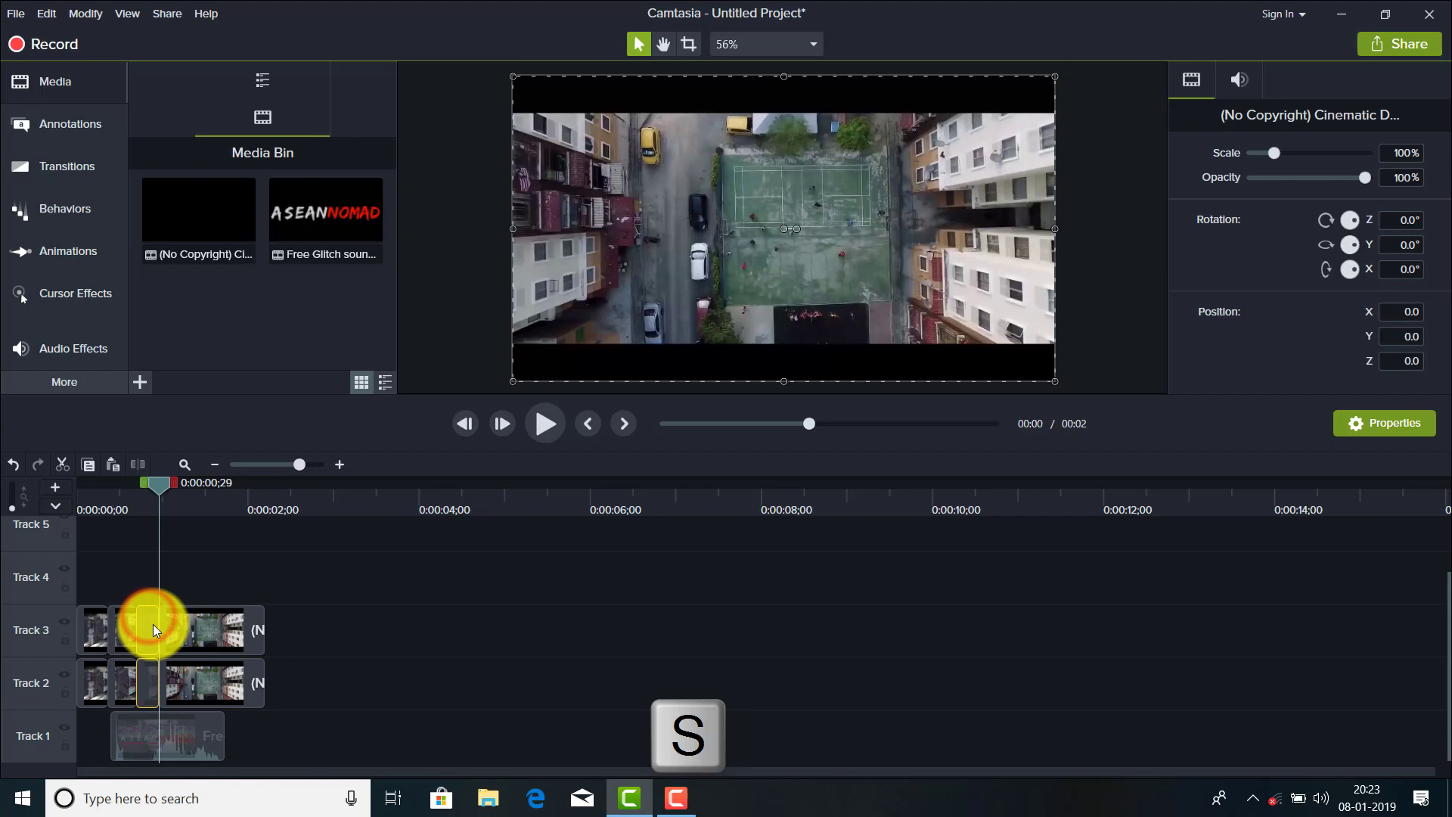
{"action": "key", "text": "Delete"}
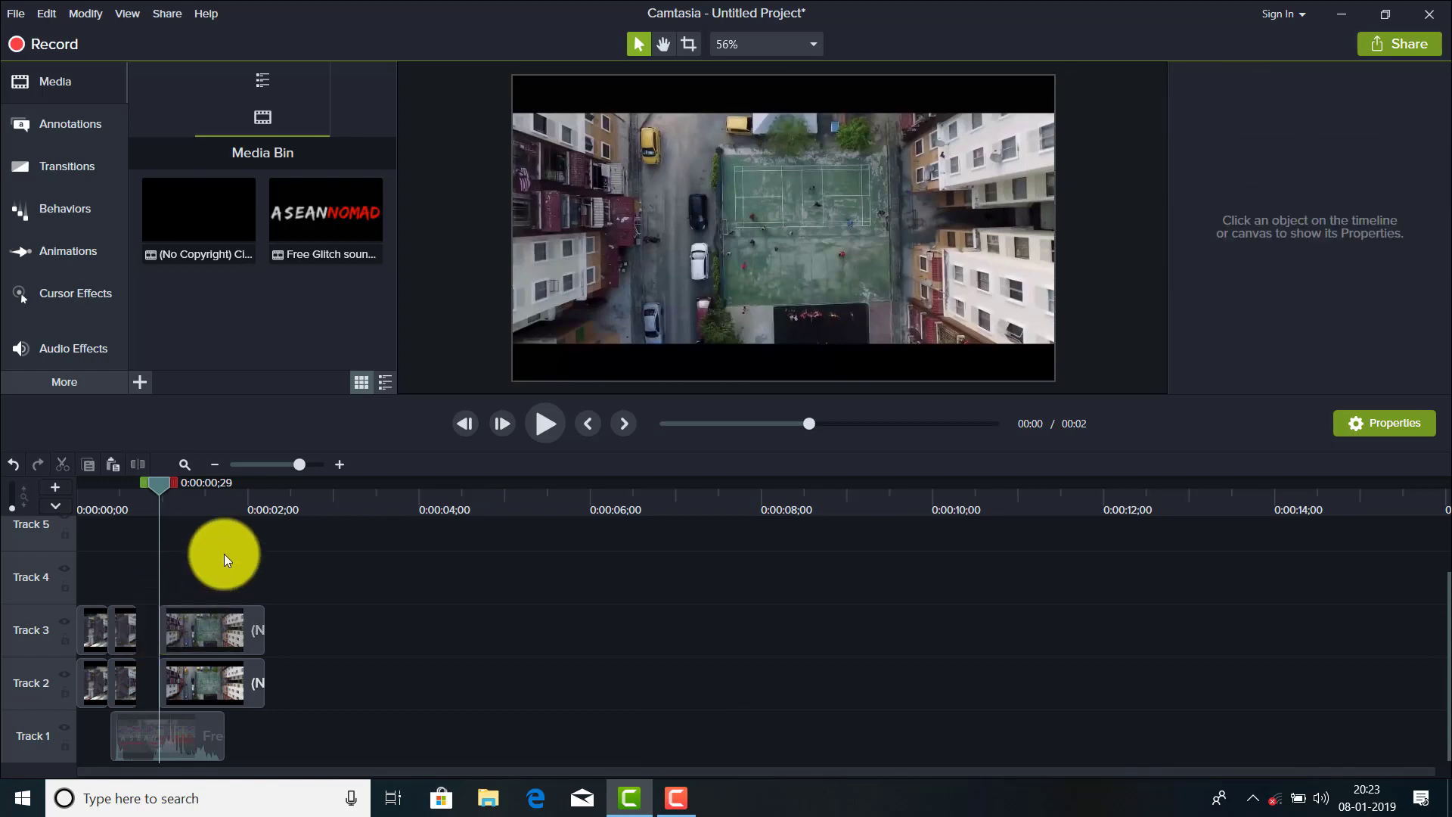
Split both clips further along the timeline, dismissing the save dialog without saving
{"action": "left_click_drag", "start_coordinate": [161, 489], "coordinate": [162, 491]}
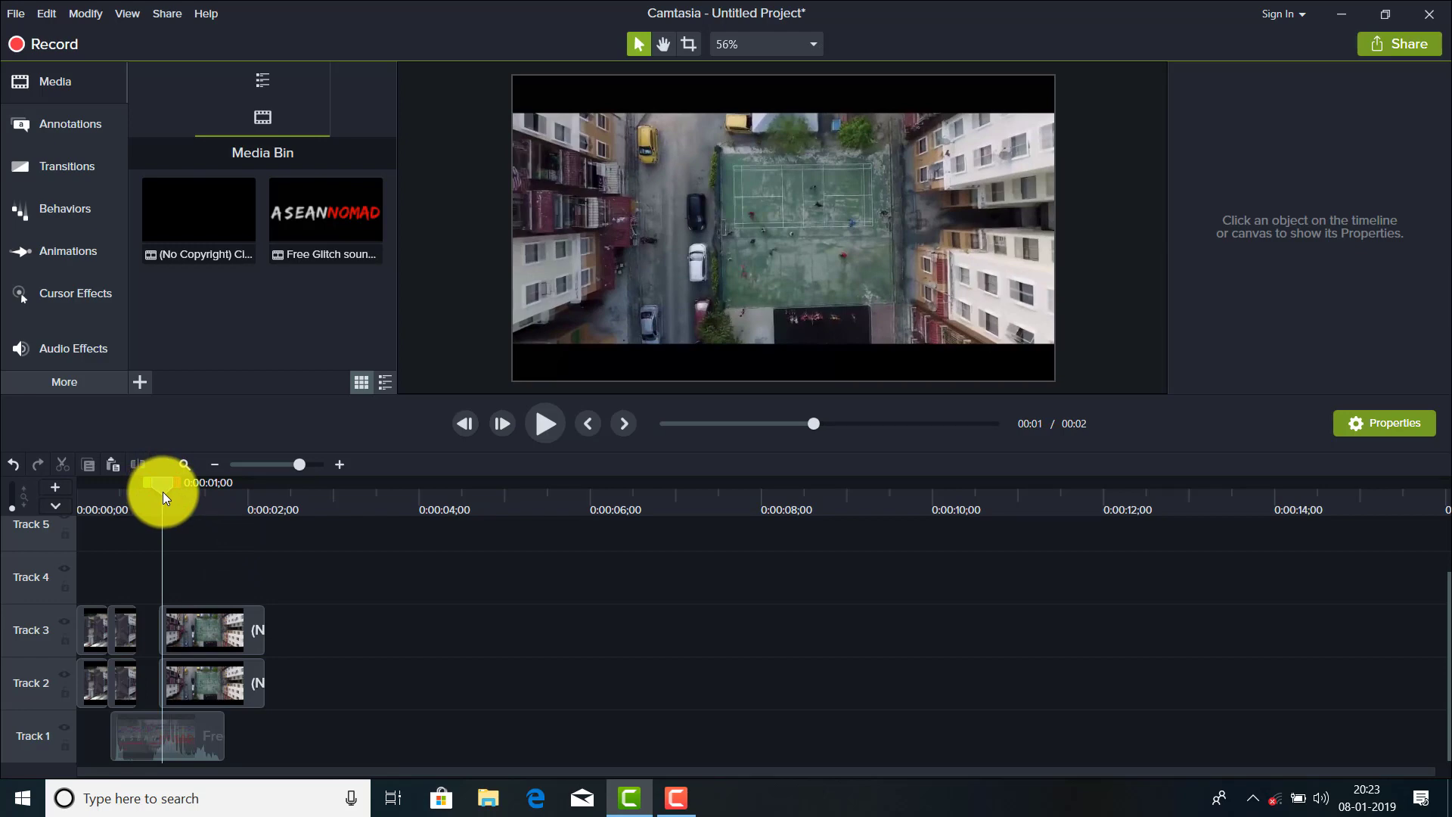
{"action": "left_click_drag", "start_coordinate": [162, 491], "coordinate": [197, 493]}
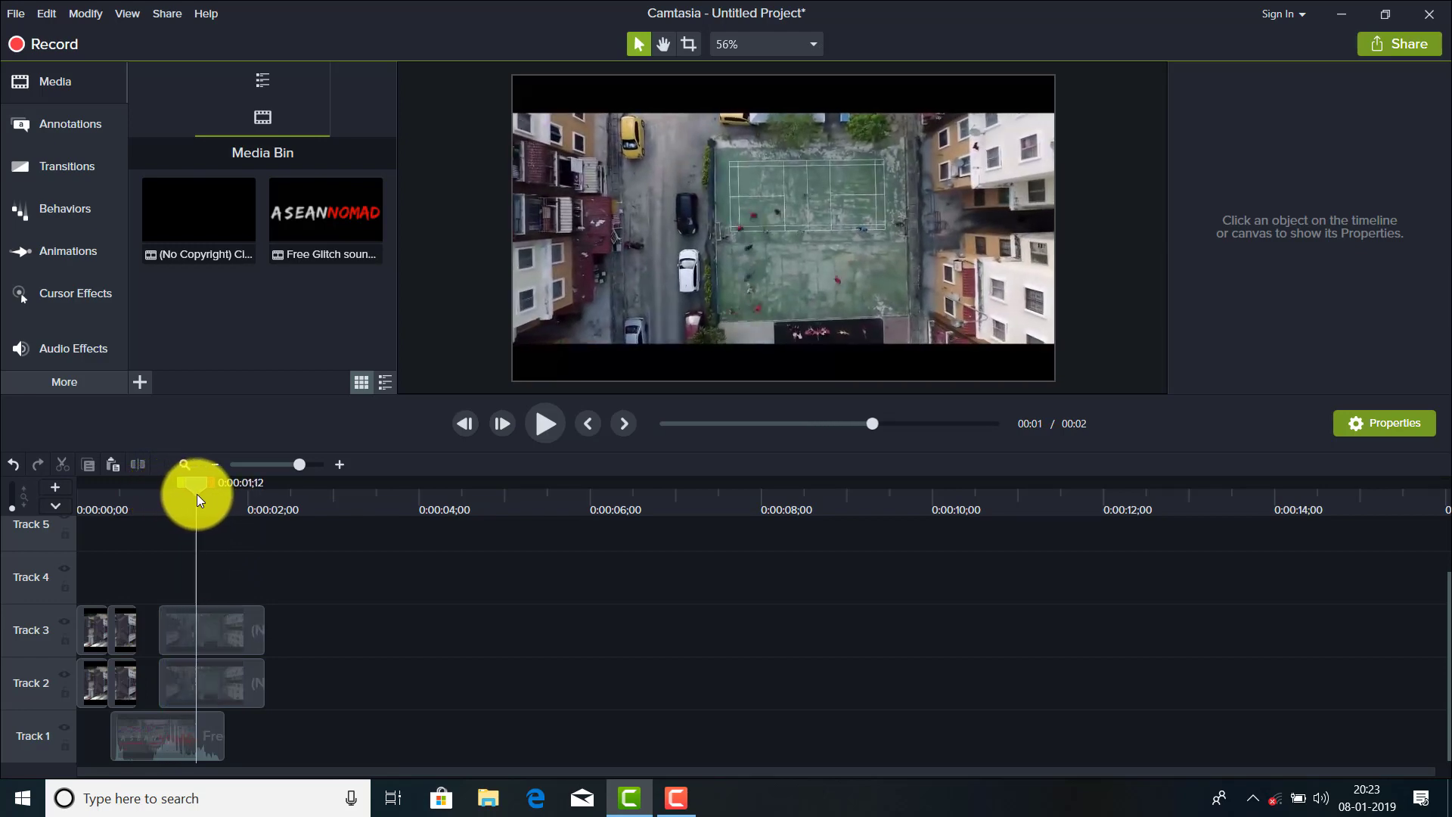
{"action": "left_click", "coordinate": [190, 658]}
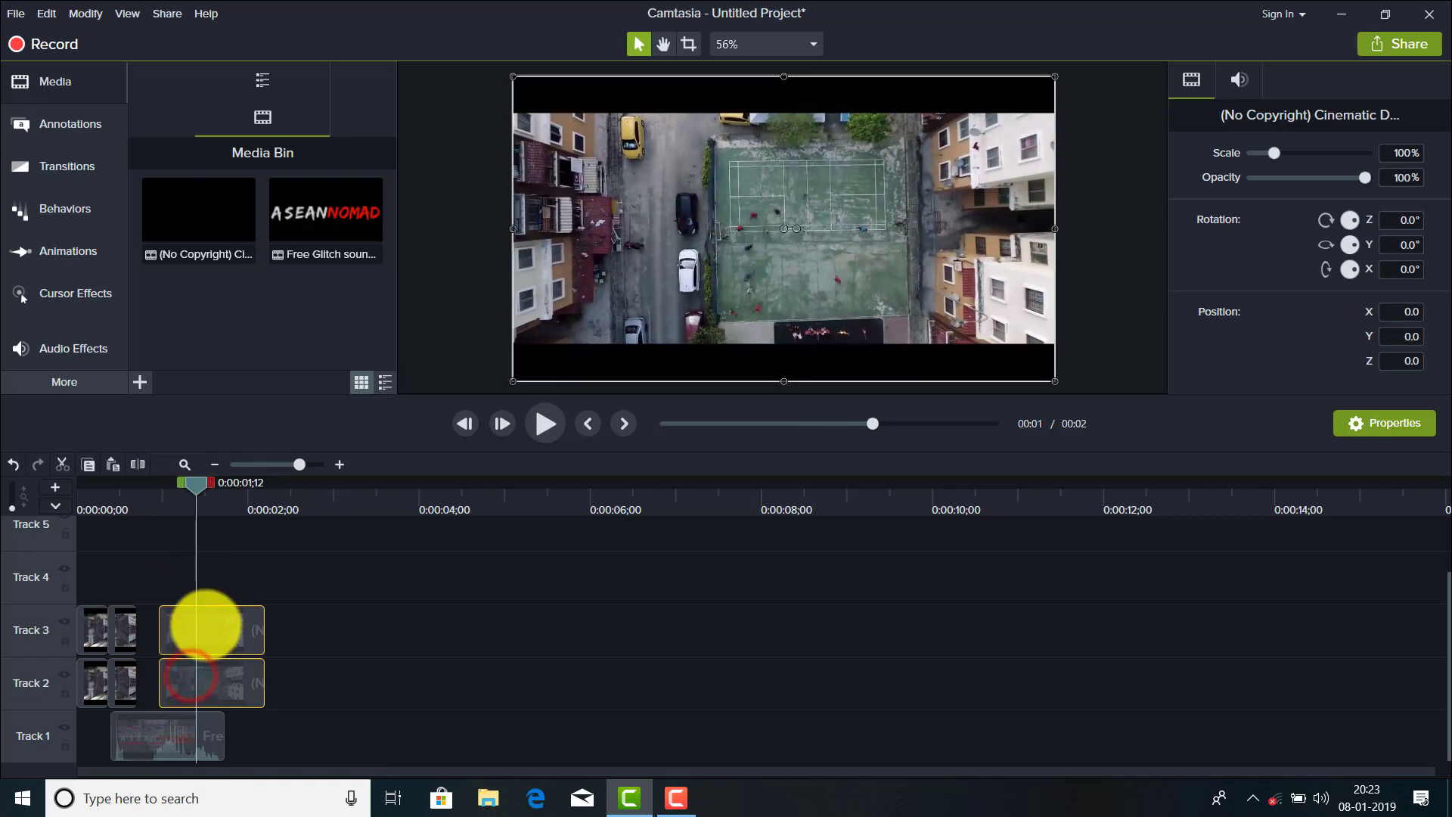
{"action": "key", "text": "s"}
{"action": "left_click", "coordinate": [211, 621]}
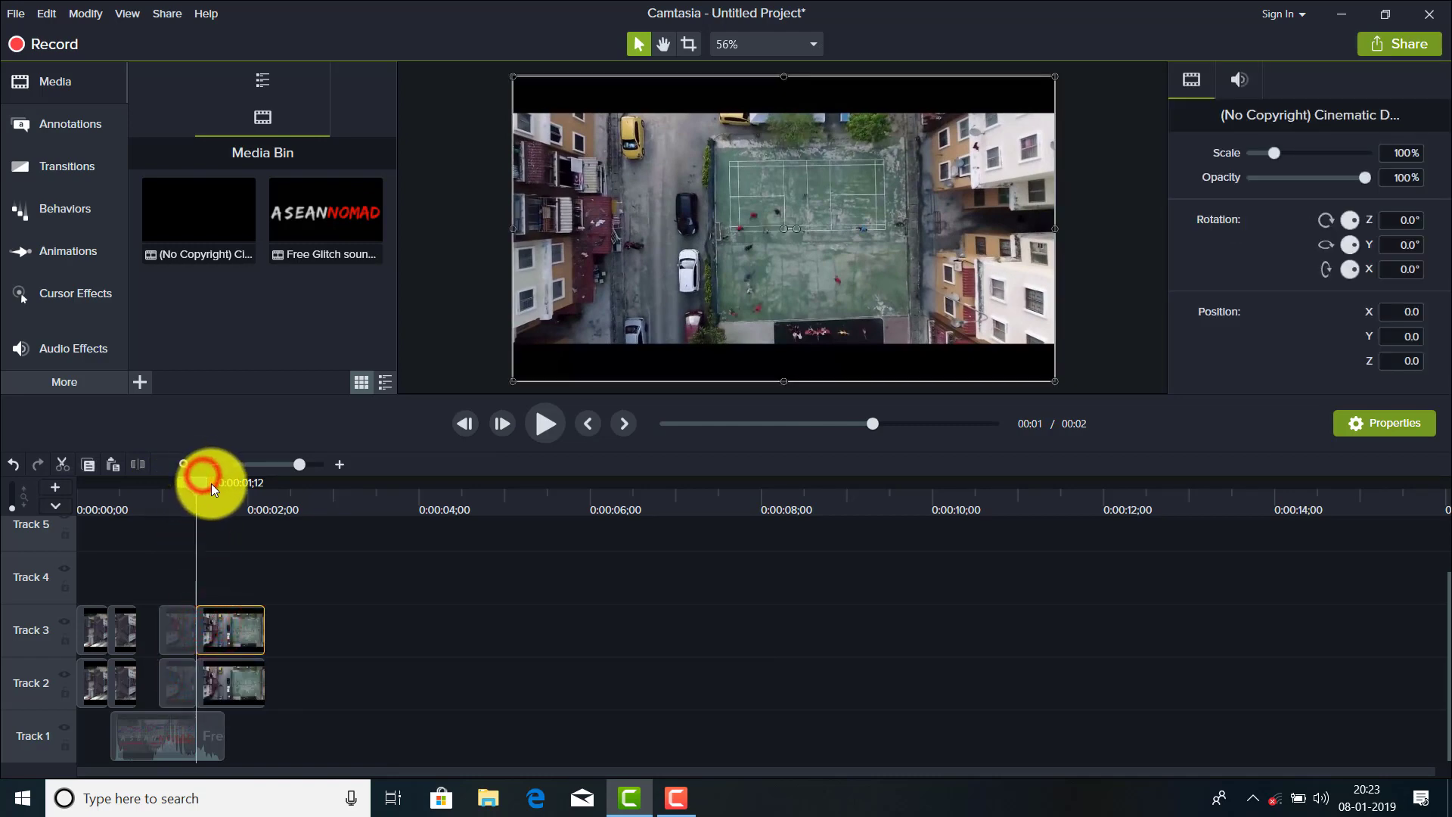
{"action": "left_click_drag", "start_coordinate": [203, 477], "coordinate": [211, 484]}
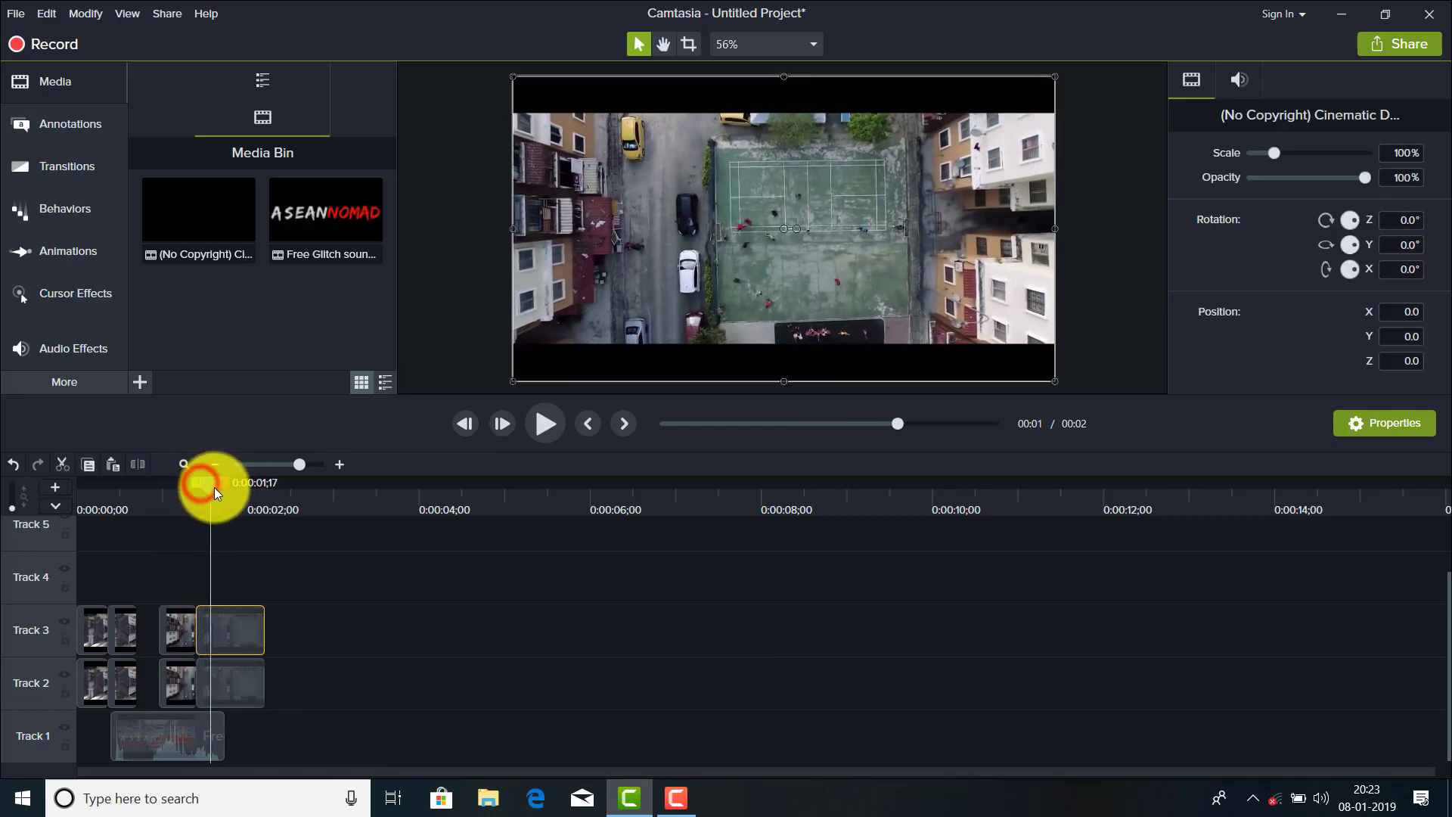
{"action": "left_click", "coordinate": [208, 642]}
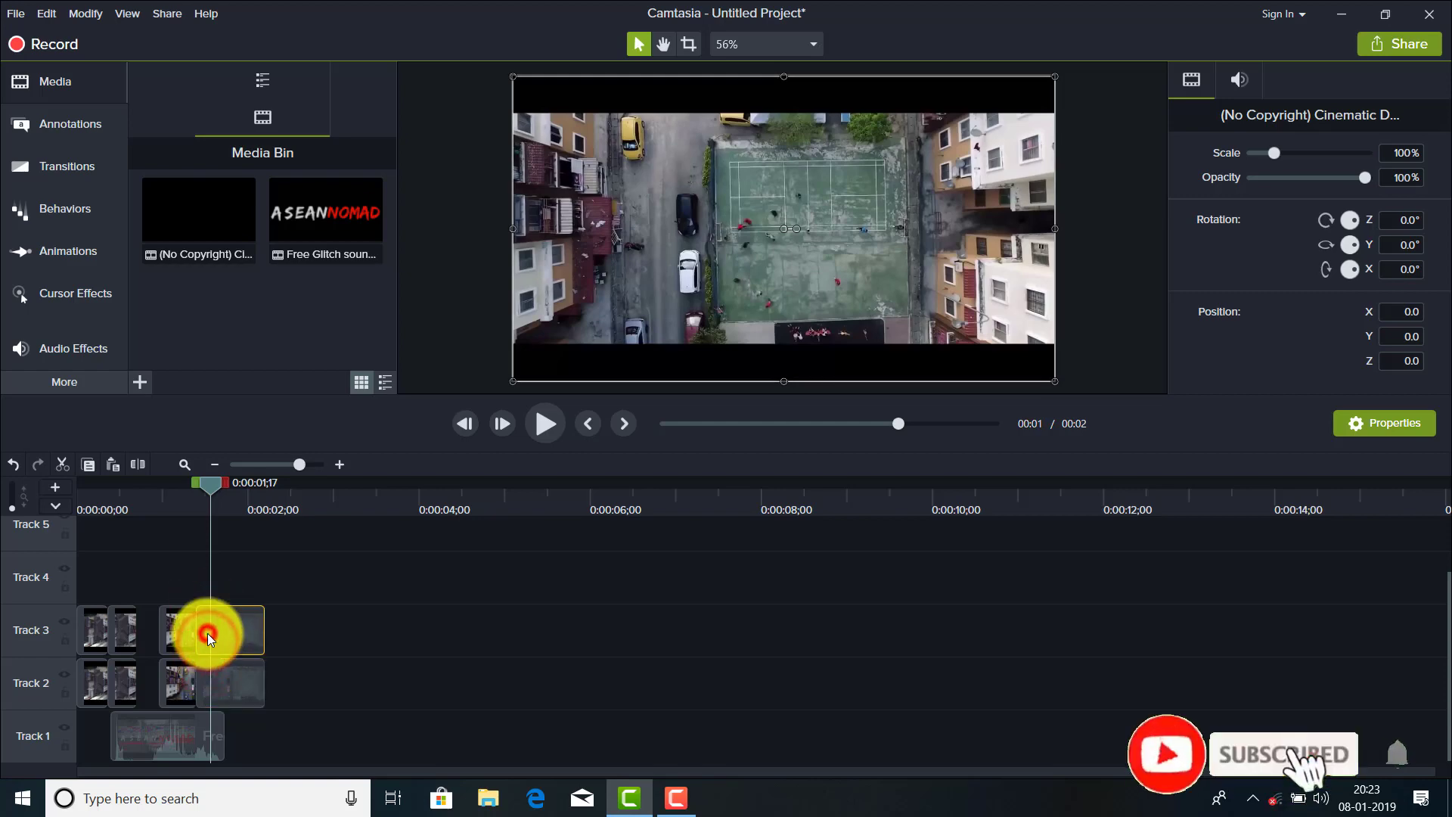
{"action": "left_click", "coordinate": [207, 661]}
{"action": "key", "text": "ctrl+s"}
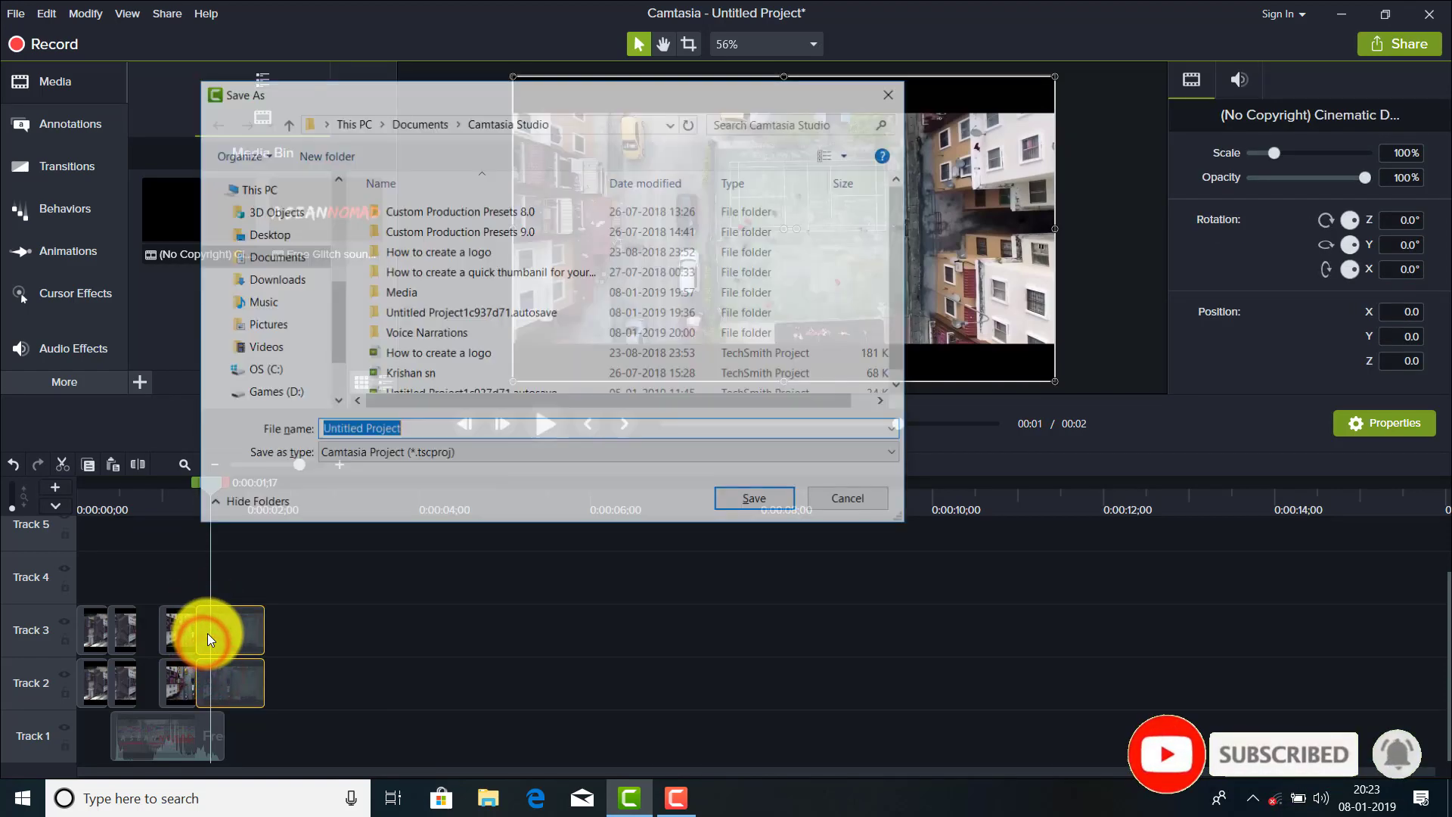
{"action": "left_click", "coordinate": [888, 95]}
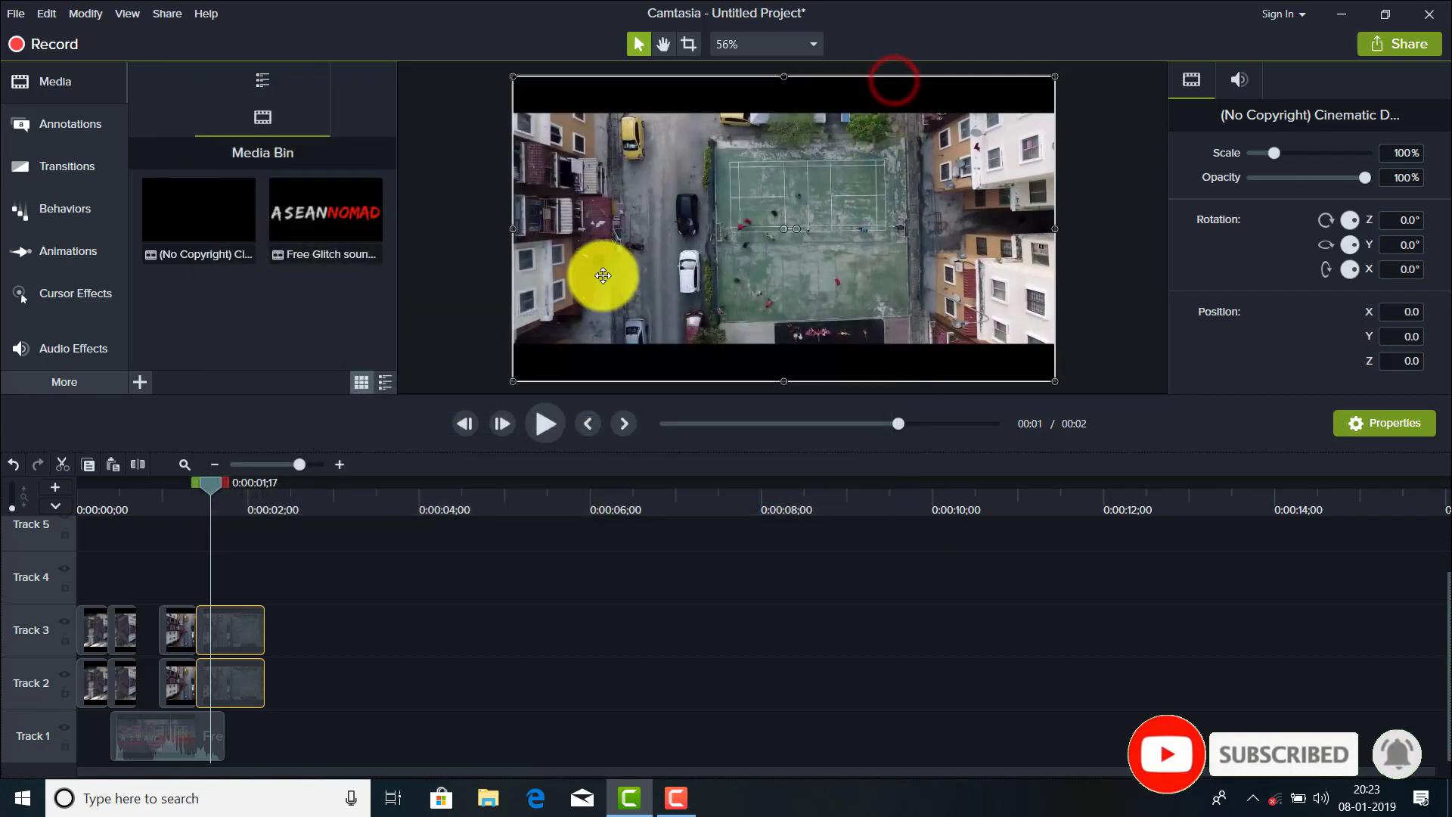
Split the Track 2 and 3 clips twice more at slightly later points
{"action": "left_click", "coordinate": [208, 625]}
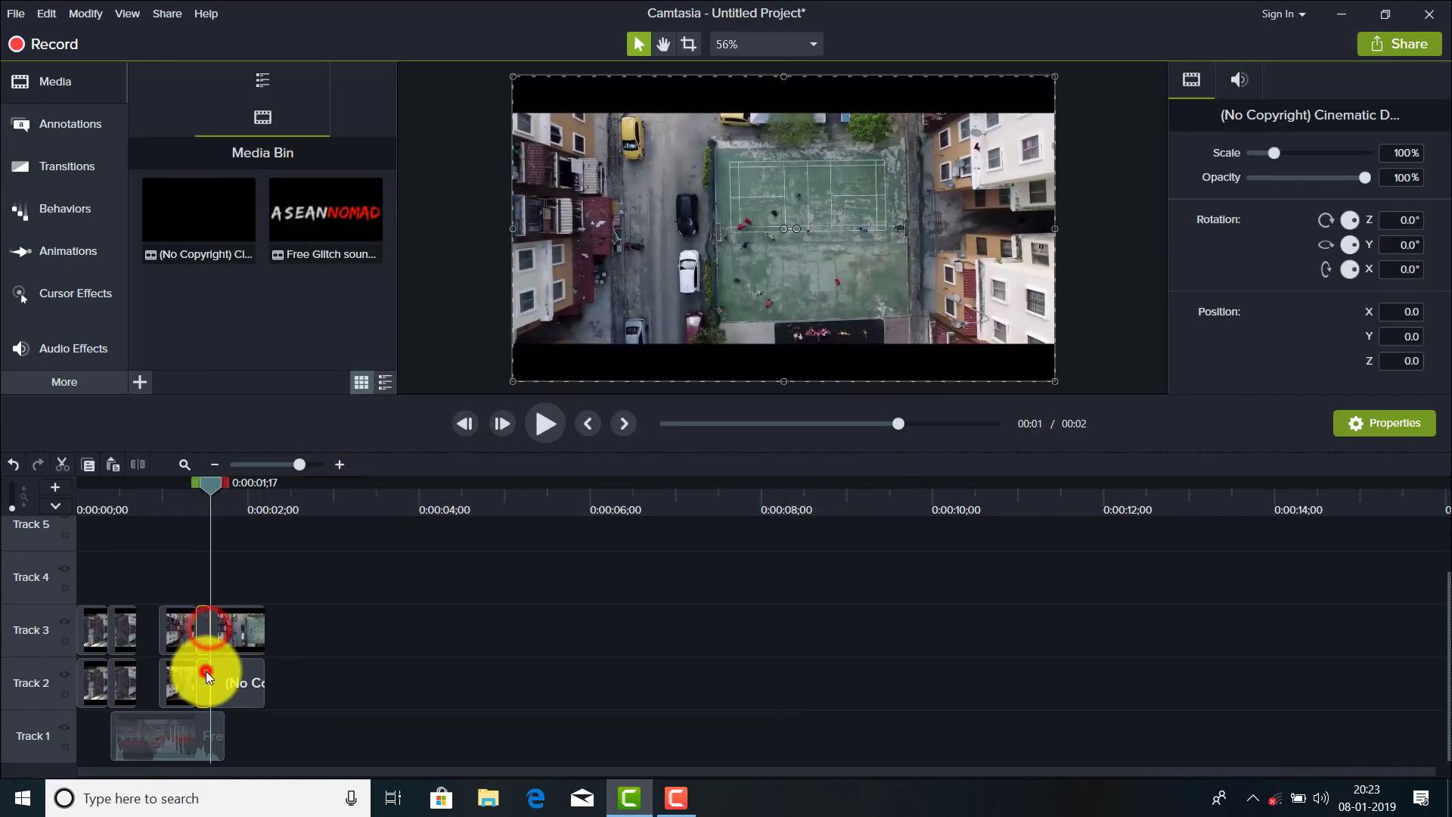
{"action": "key", "text": "s"}
{"action": "left_click", "coordinate": [226, 644]}
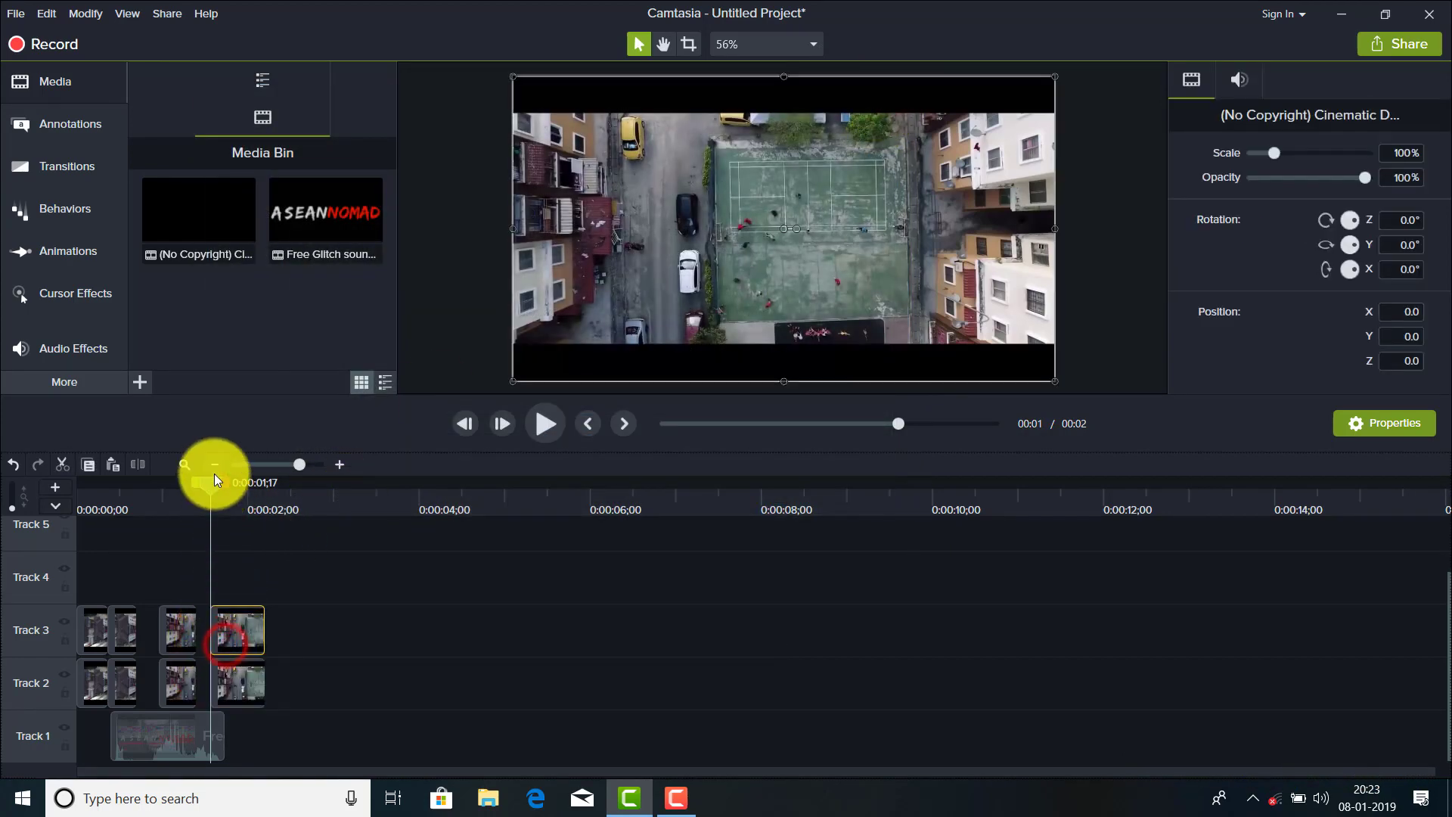
{"action": "left_click_drag", "start_coordinate": [215, 480], "coordinate": [227, 490]}
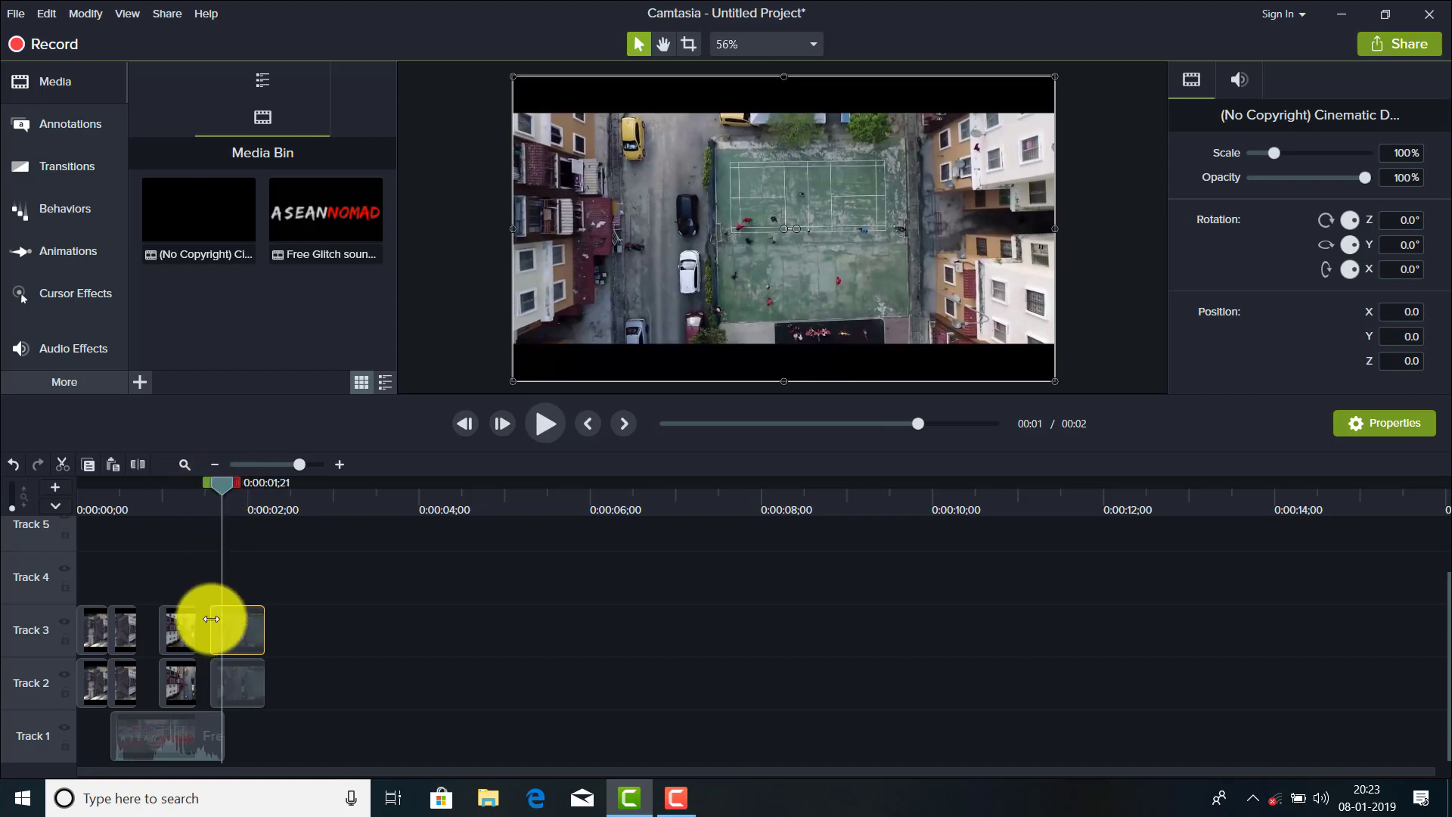
{"action": "left_click", "coordinate": [233, 633]}
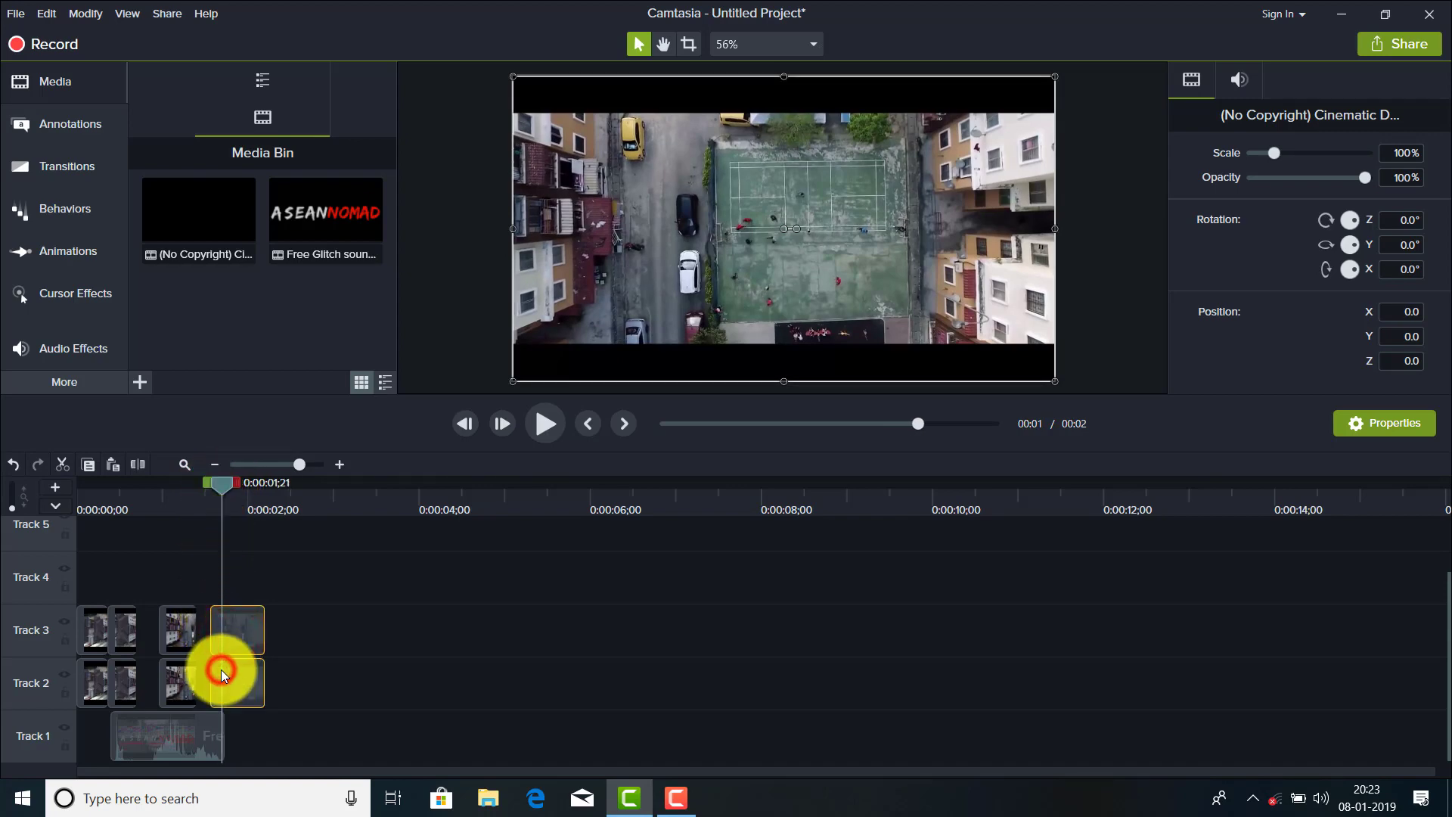
{"action": "left_click", "coordinate": [223, 670], "text": "ctrl"}
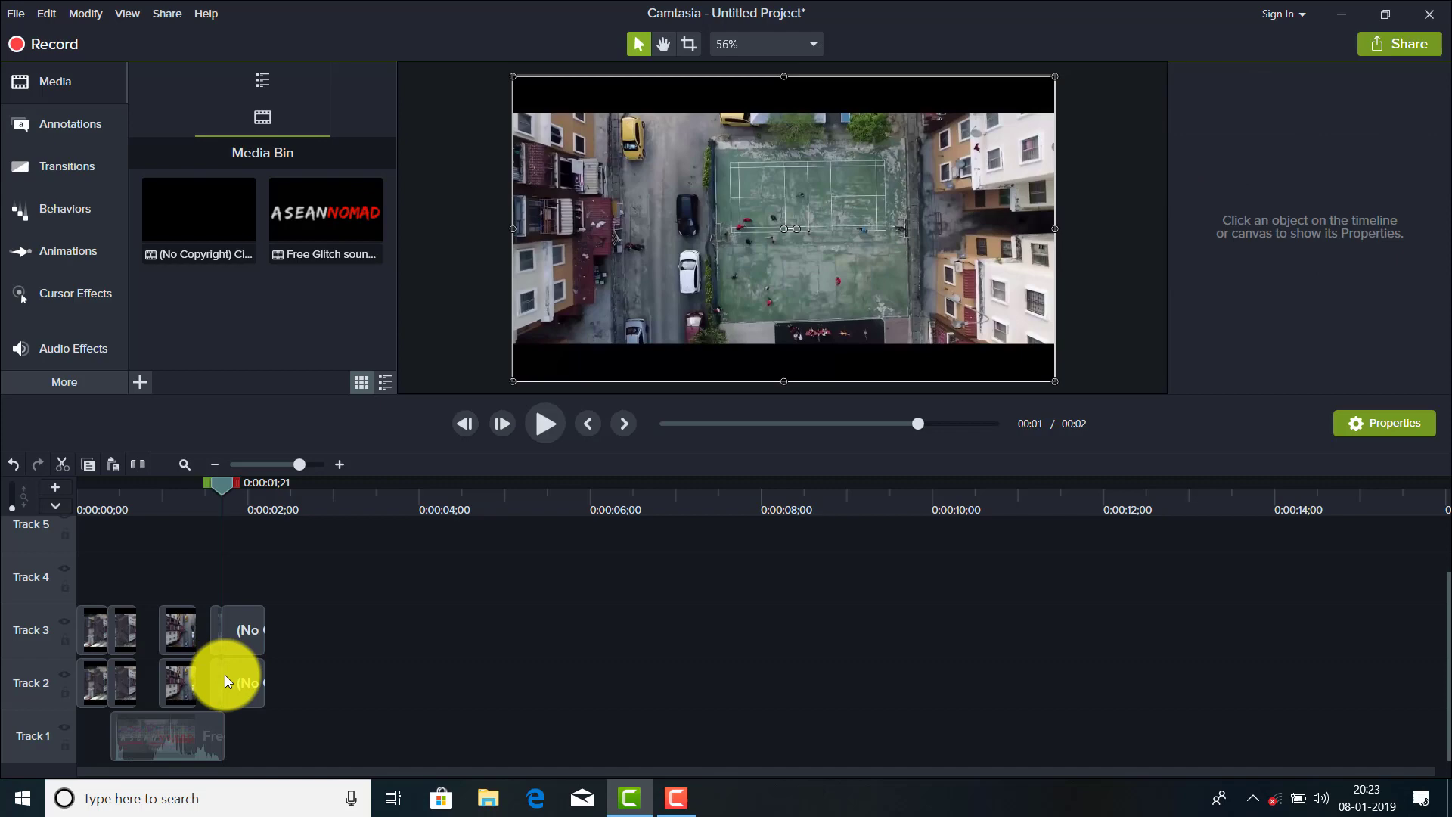
{"action": "key", "text": "s"}
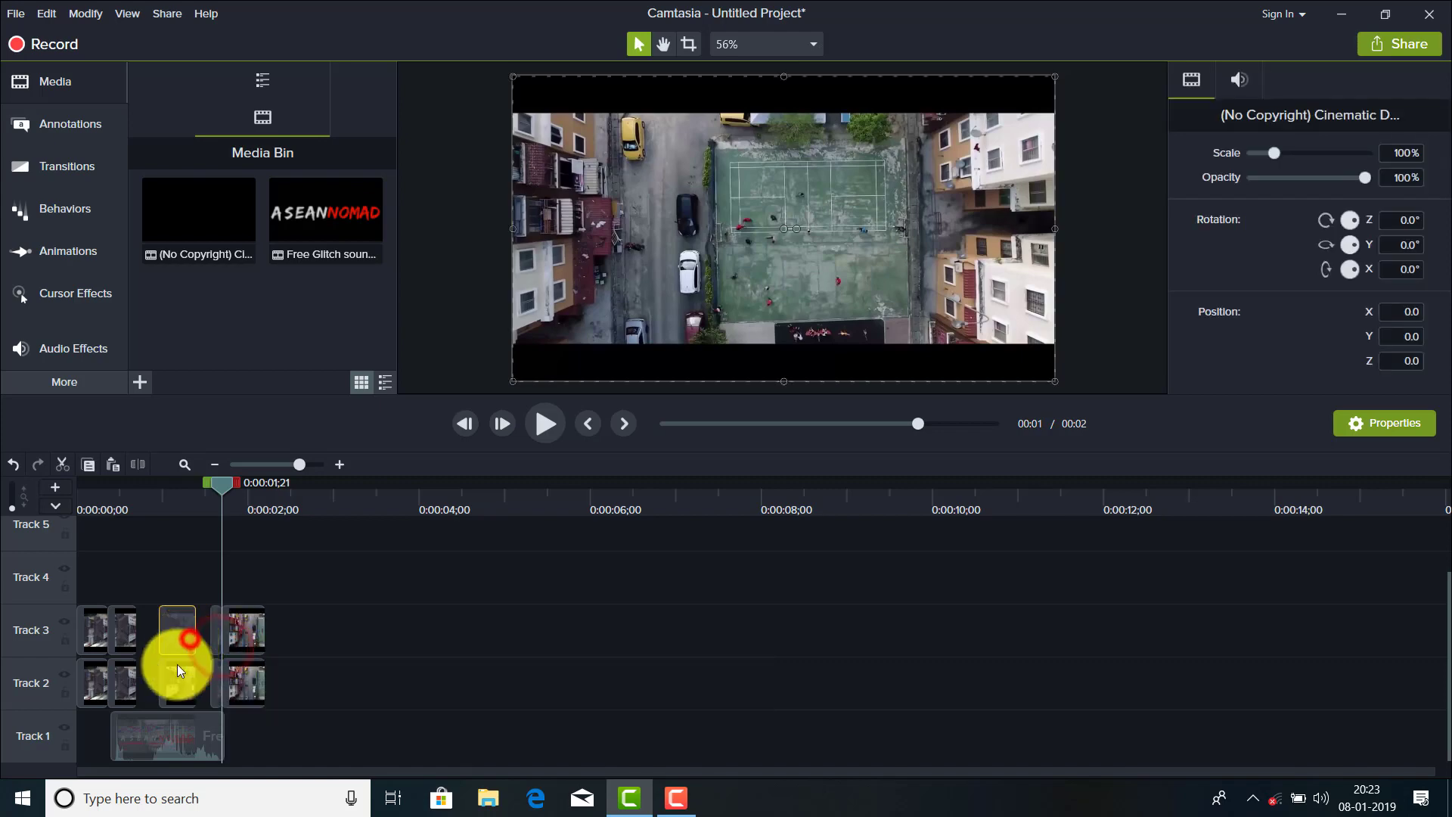
Nudge the middle pieces earlier, trim the narrow slices, and return the playhead to the start
{"action": "left_click", "coordinate": [177, 670]}
{"action": "left_click", "coordinate": [176, 633], "text": "ctrl"}
{"action": "left_click_drag", "start_coordinate": [176, 633], "coordinate": [167, 630]}
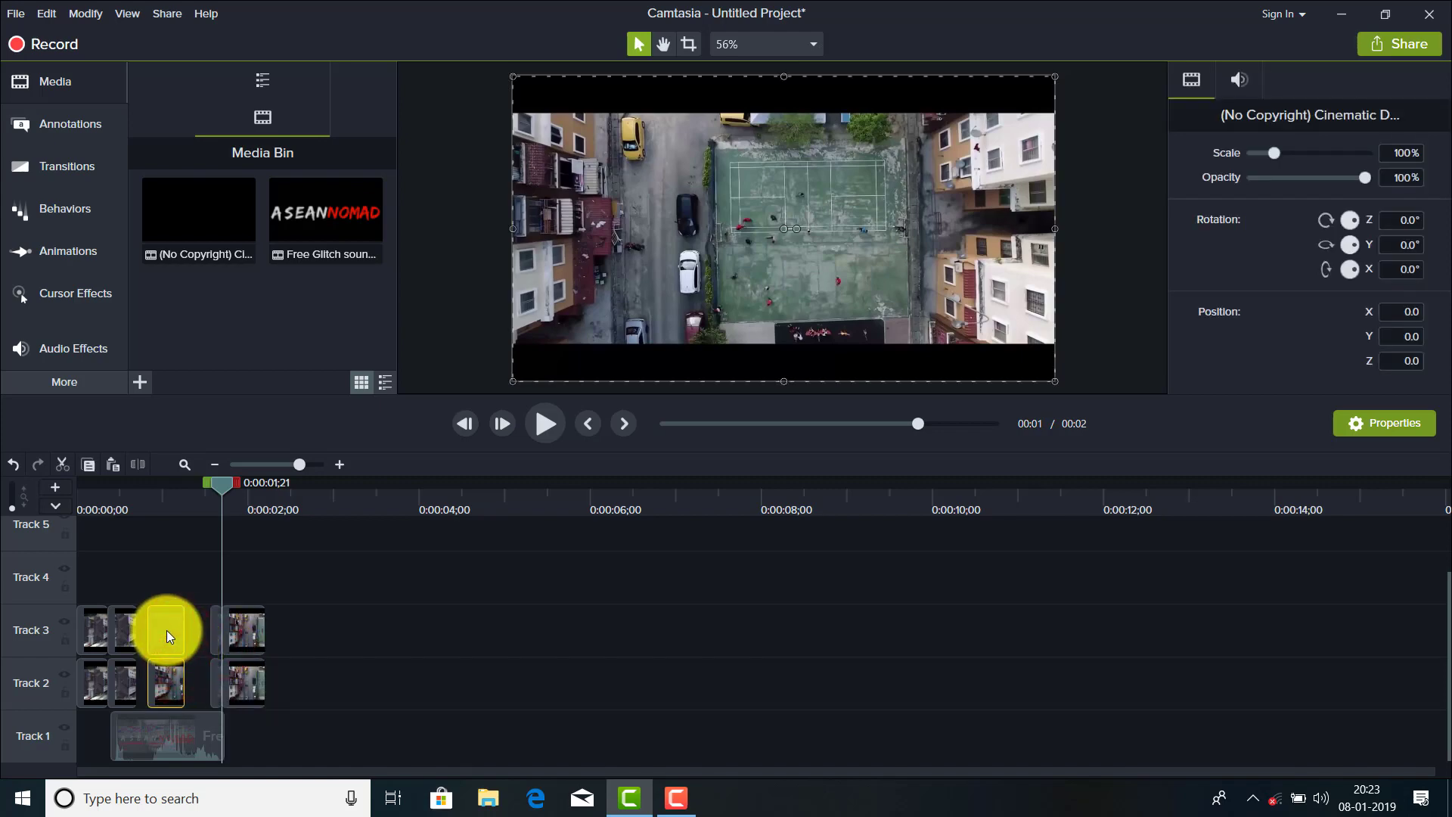
{"action": "left_click", "coordinate": [216, 623]}
{"action": "left_click", "coordinate": [218, 672]}
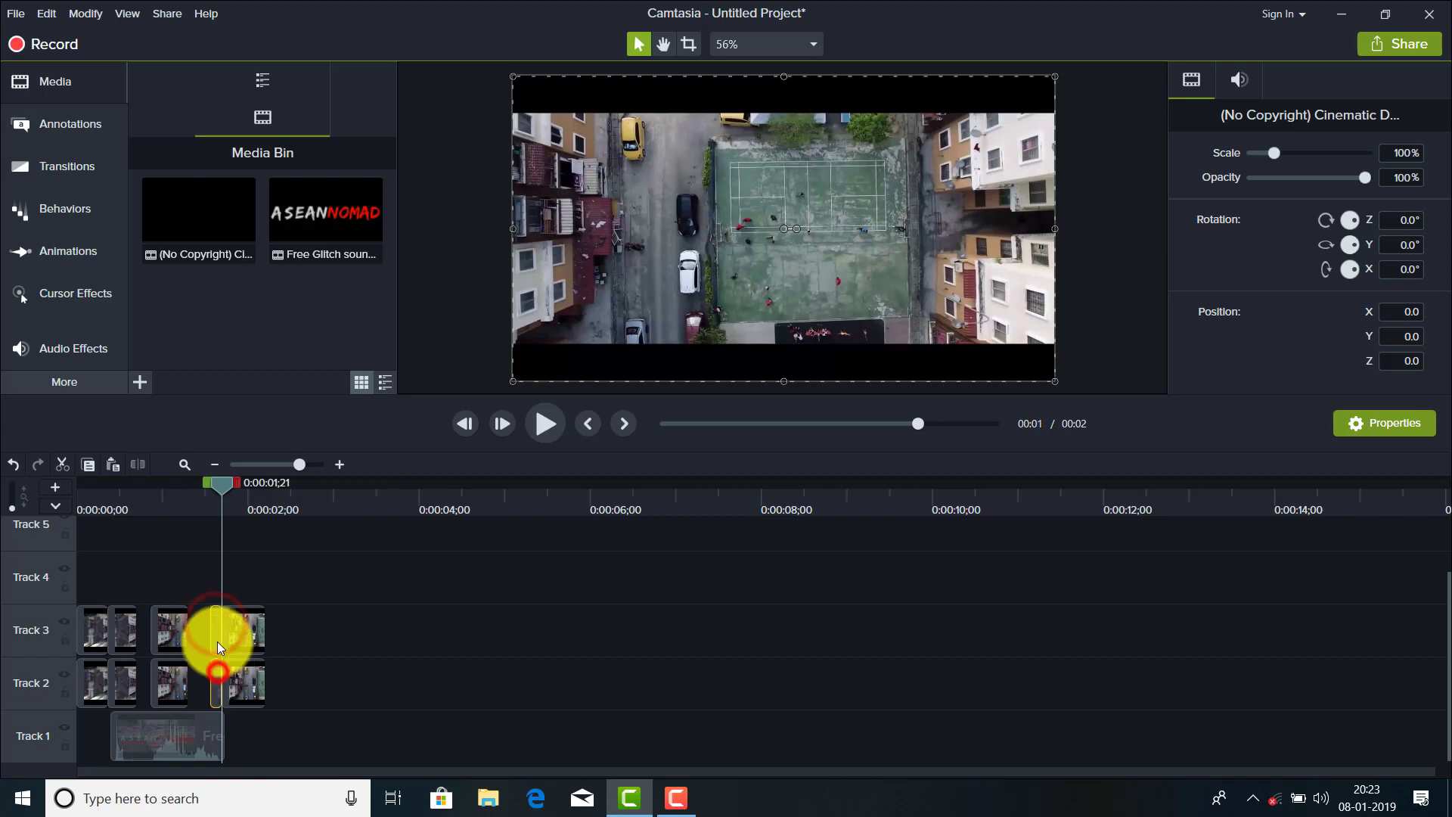
{"action": "left_click", "coordinate": [217, 635], "text": "ctrl"}
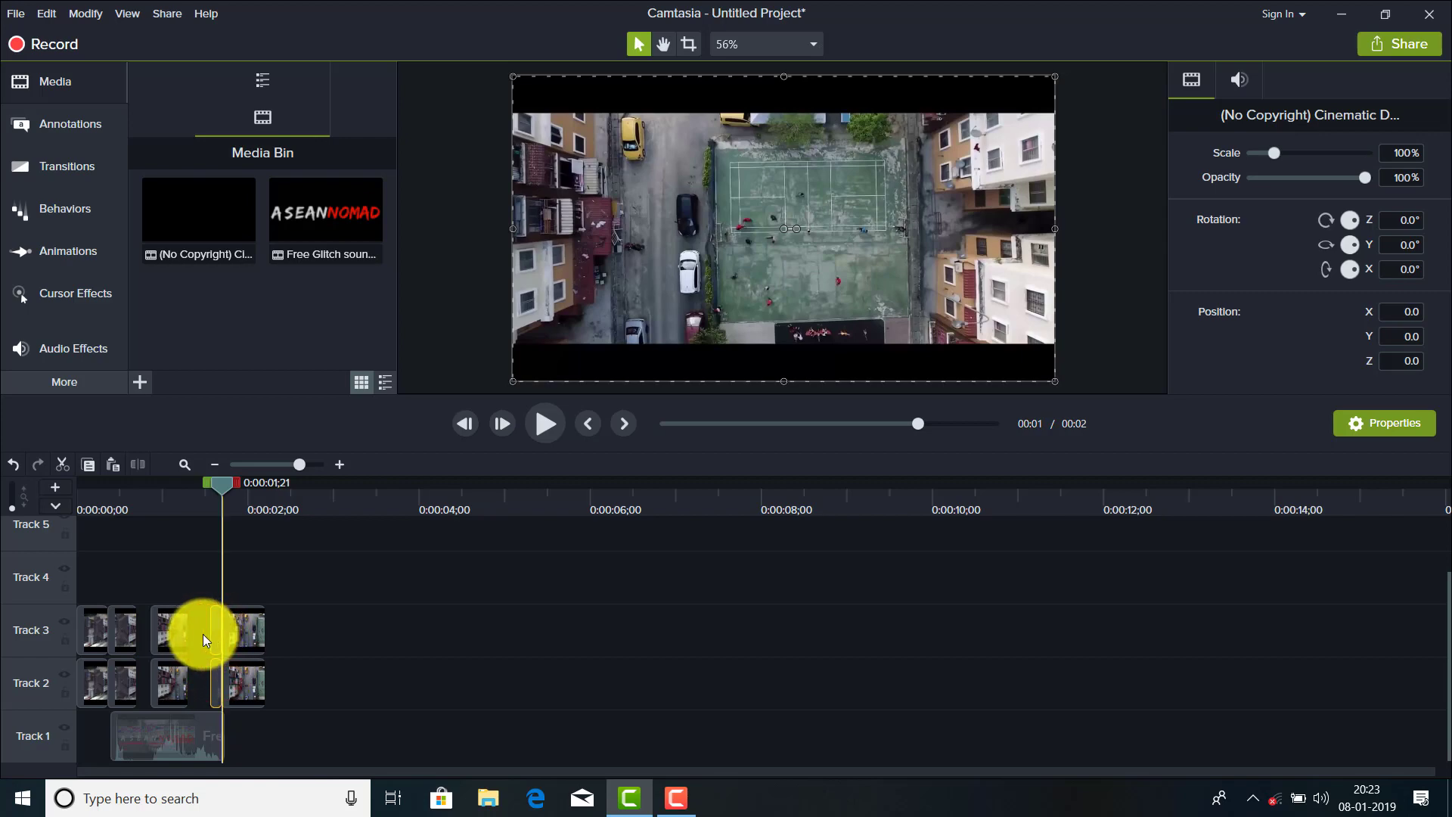
{"action": "left_click_drag", "start_coordinate": [211, 633], "coordinate": [201, 632]}
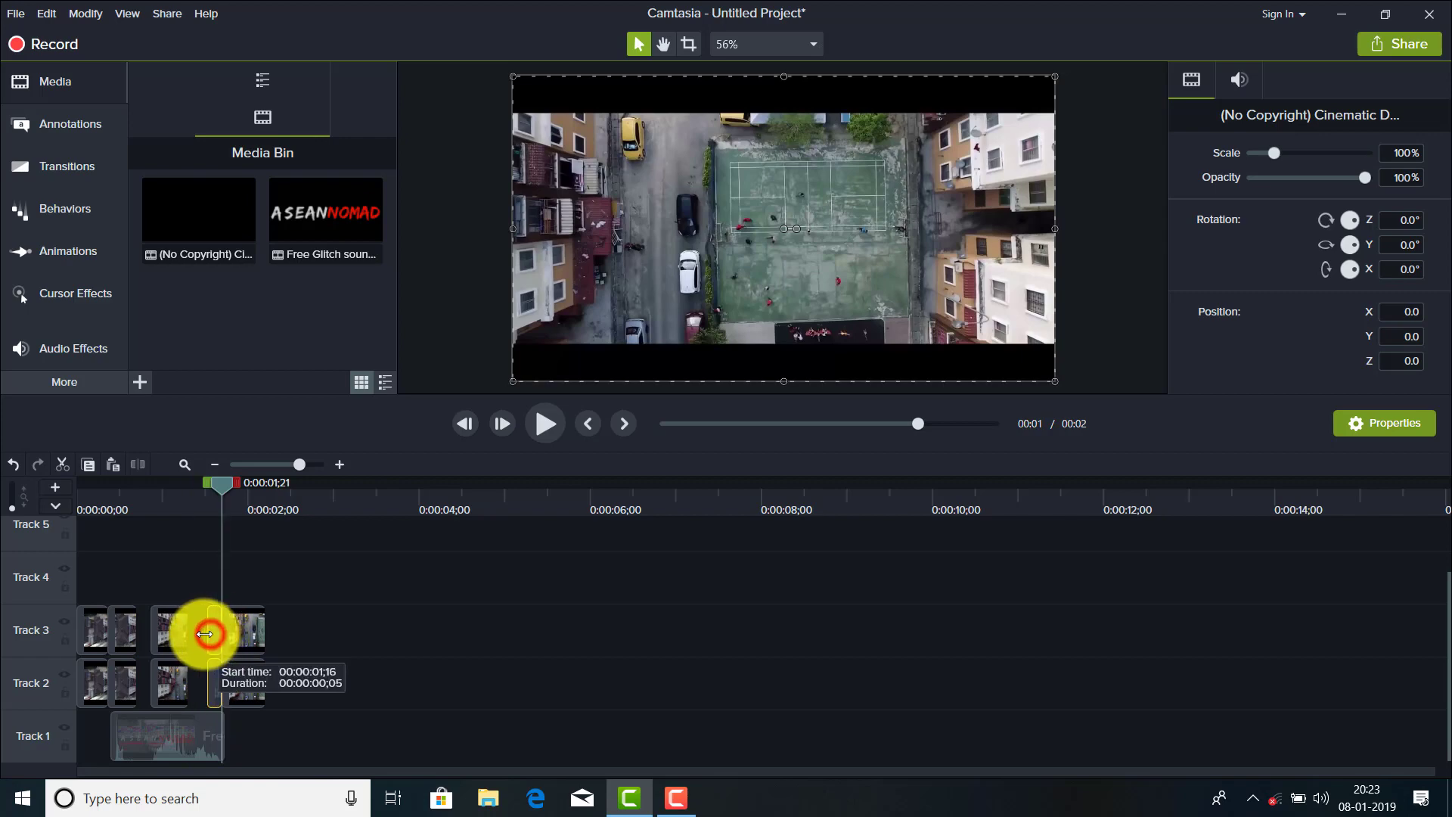
{"action": "left_click", "coordinate": [201, 585]}
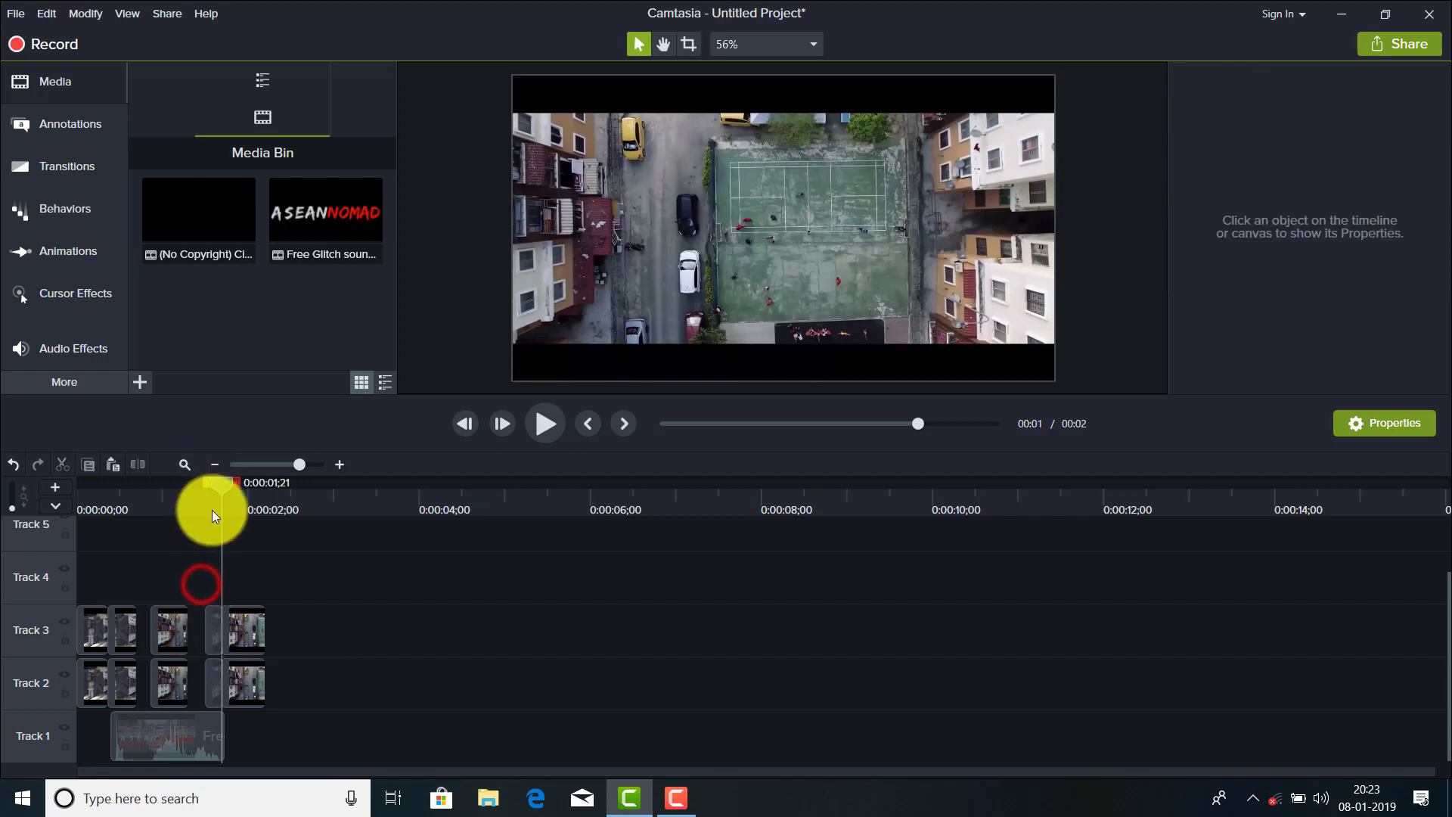
{"action": "mouse_move", "coordinate": [223, 483]}
{"action": "left_mouse_down"}
{"action": "mouse_move", "coordinate": [109, 522]}
{"action": "mouse_move", "coordinate": [123, 521]}
{"action": "left_mouse_up"}
Apply a red Colorize effect at 60% Amount to the first Track 3 clip
{"action": "left_click", "coordinate": [145, 576]}
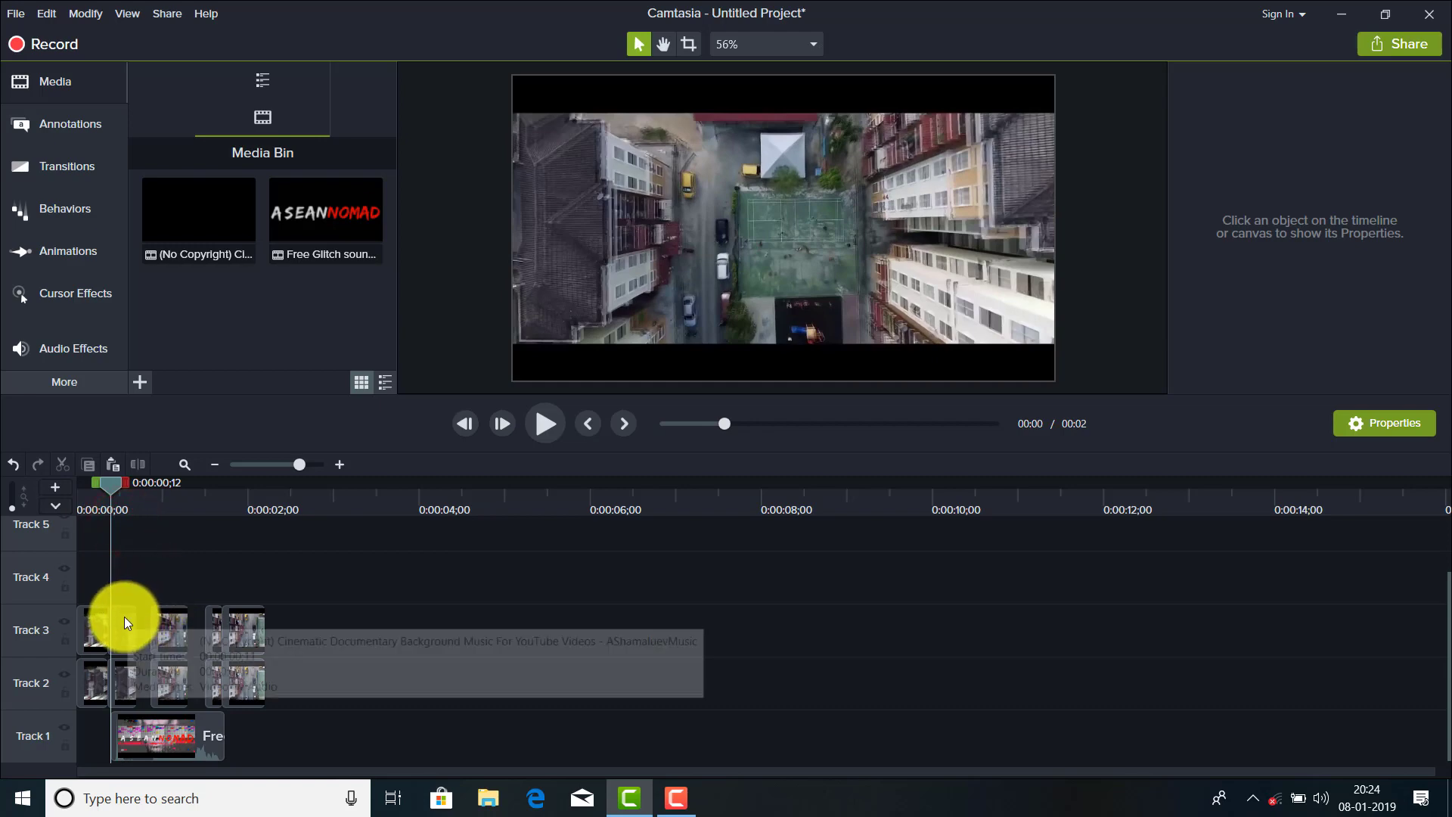
{"action": "left_click", "coordinate": [124, 623]}
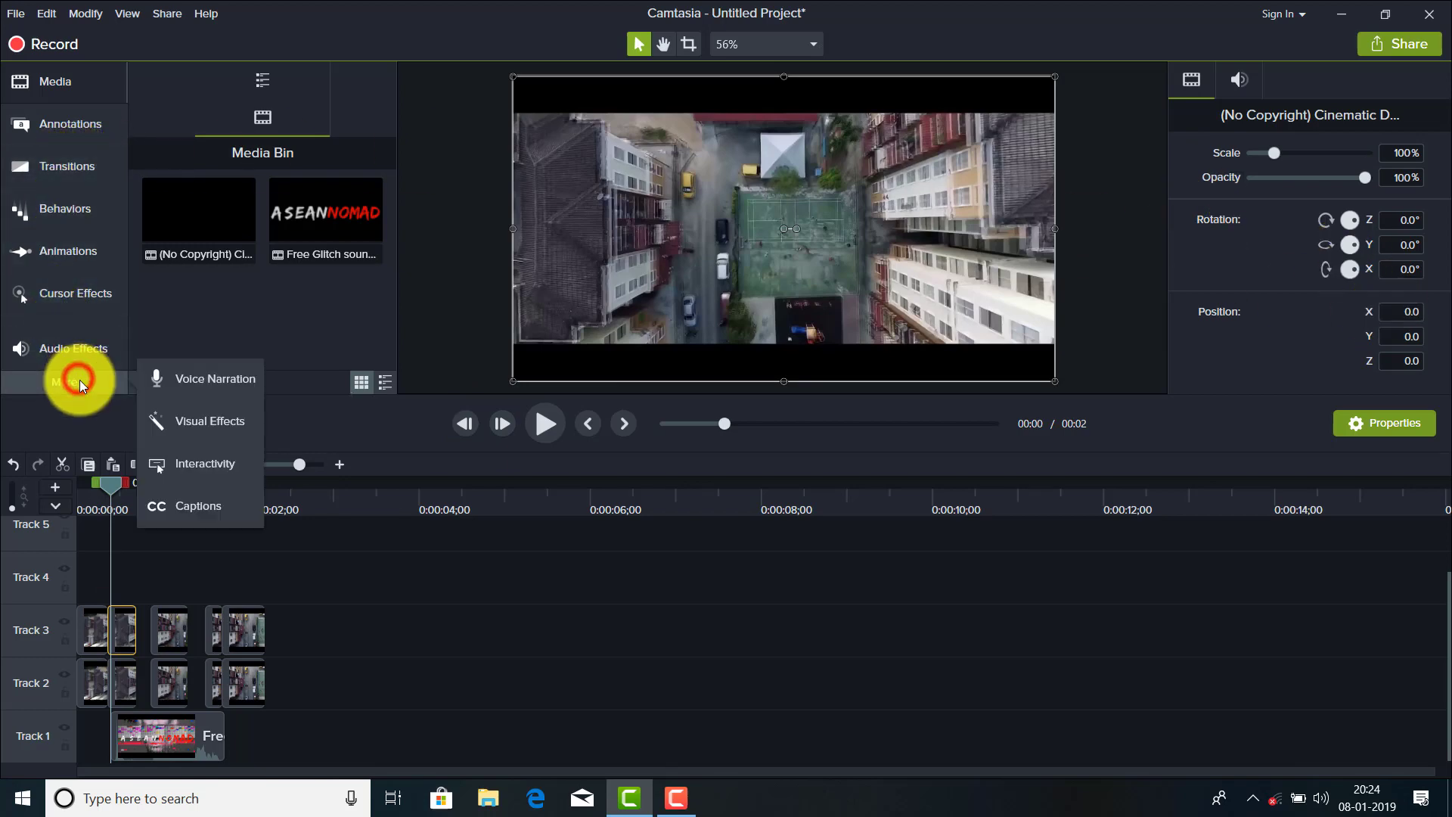
{"action": "left_click", "coordinate": [228, 412]}
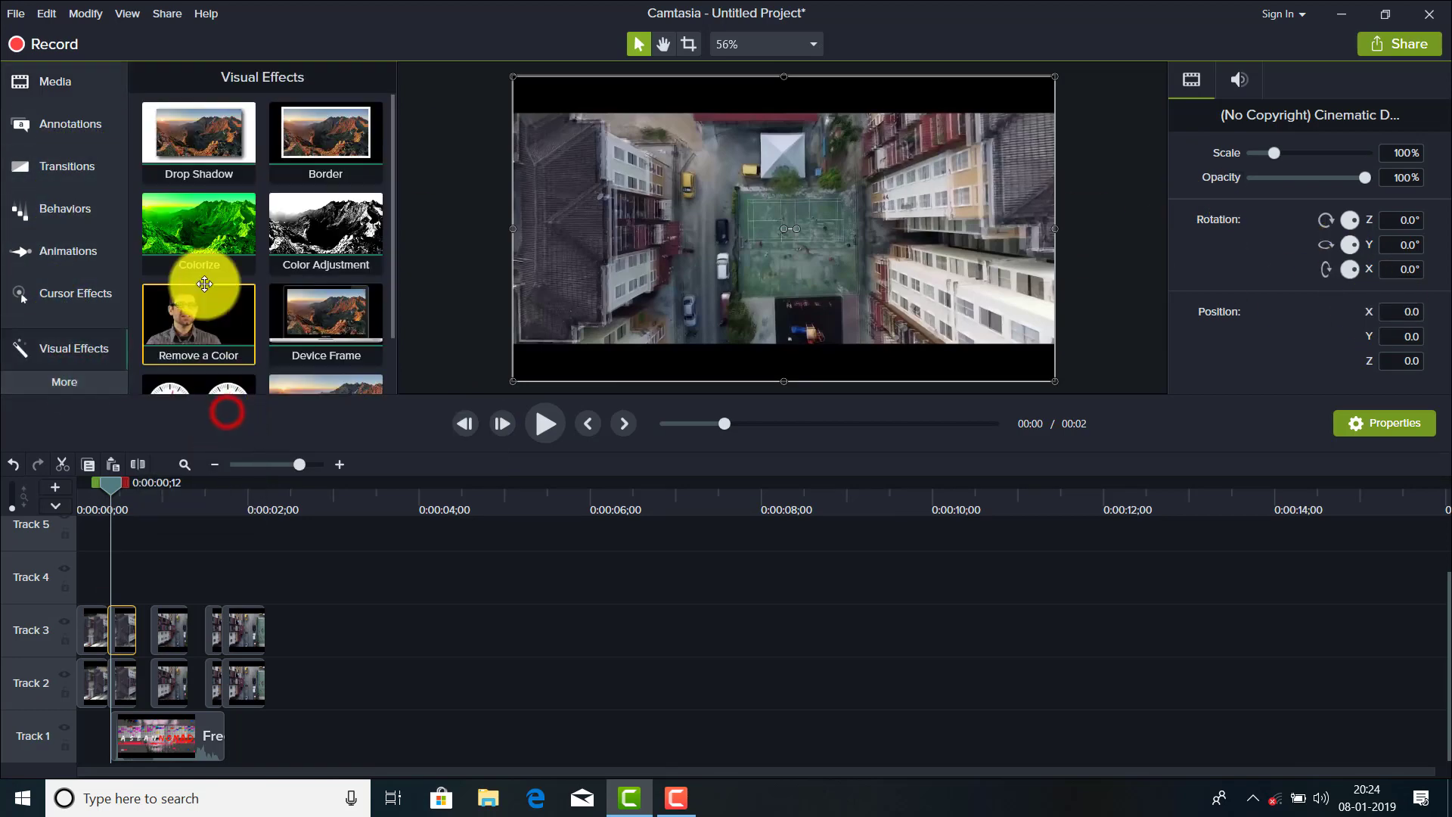
{"action": "left_click_drag", "start_coordinate": [204, 214], "coordinate": [119, 619]}
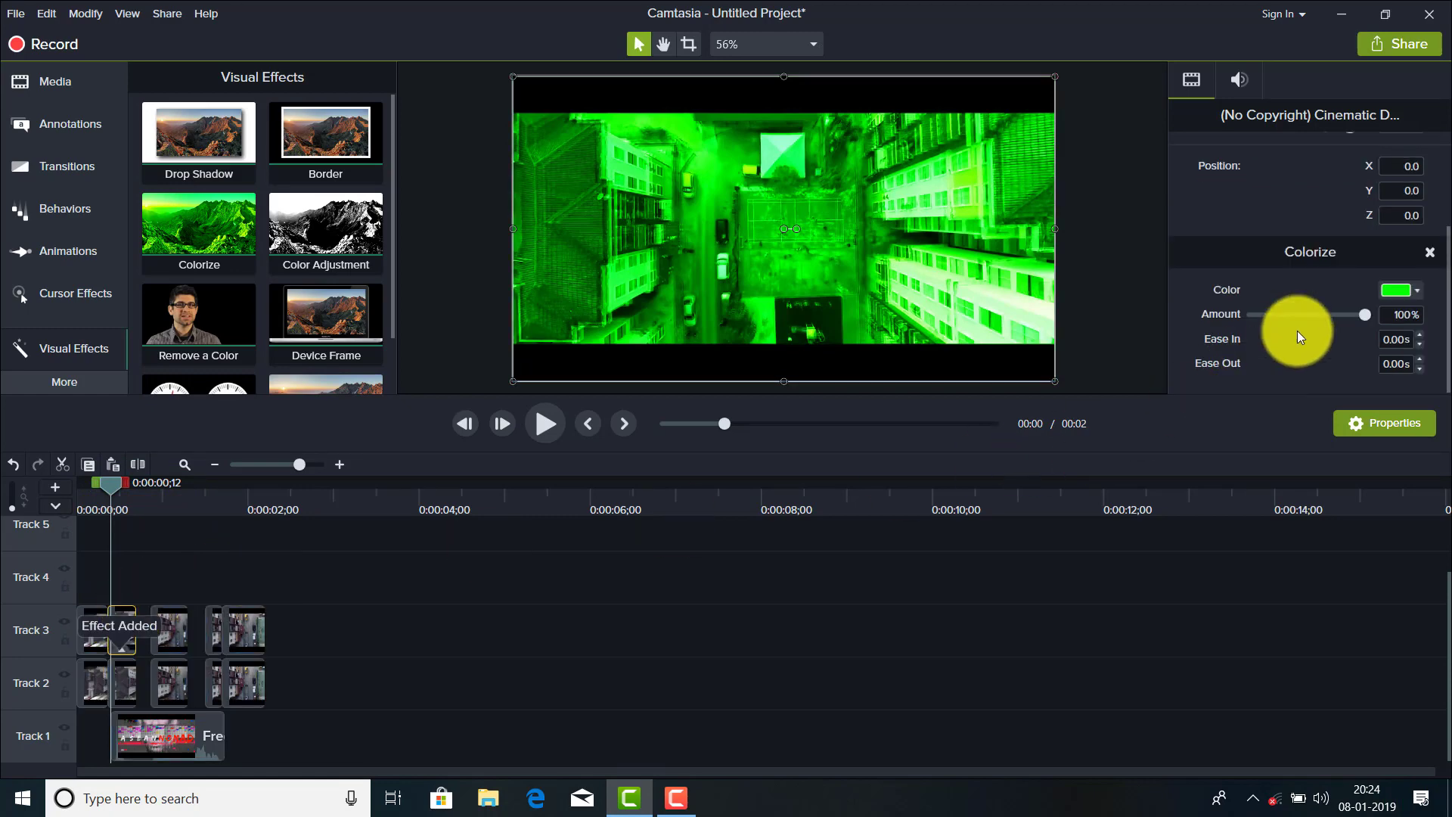
{"action": "left_click", "coordinate": [1403, 314]}
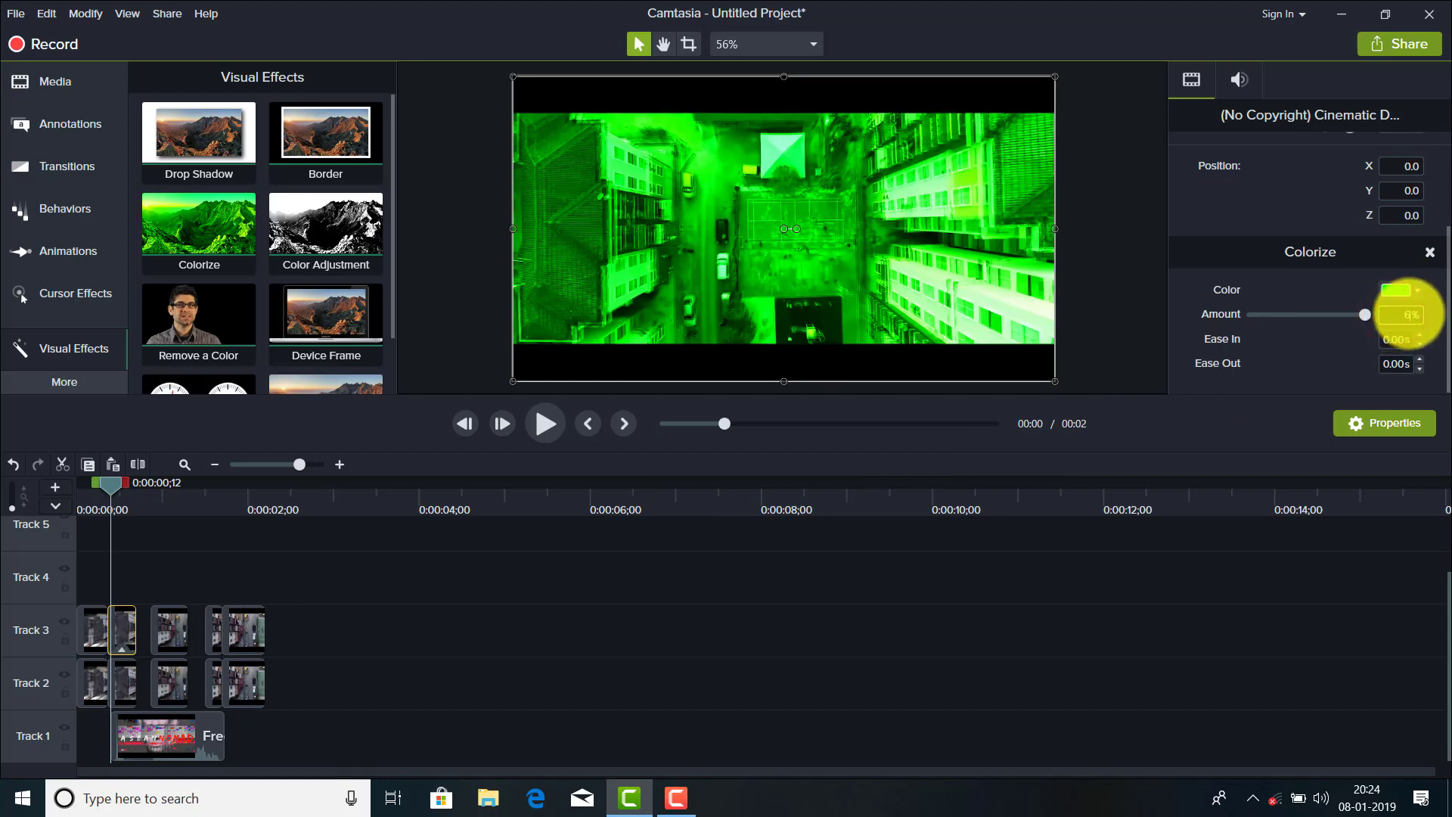
{"action": "type", "text": "6010"}
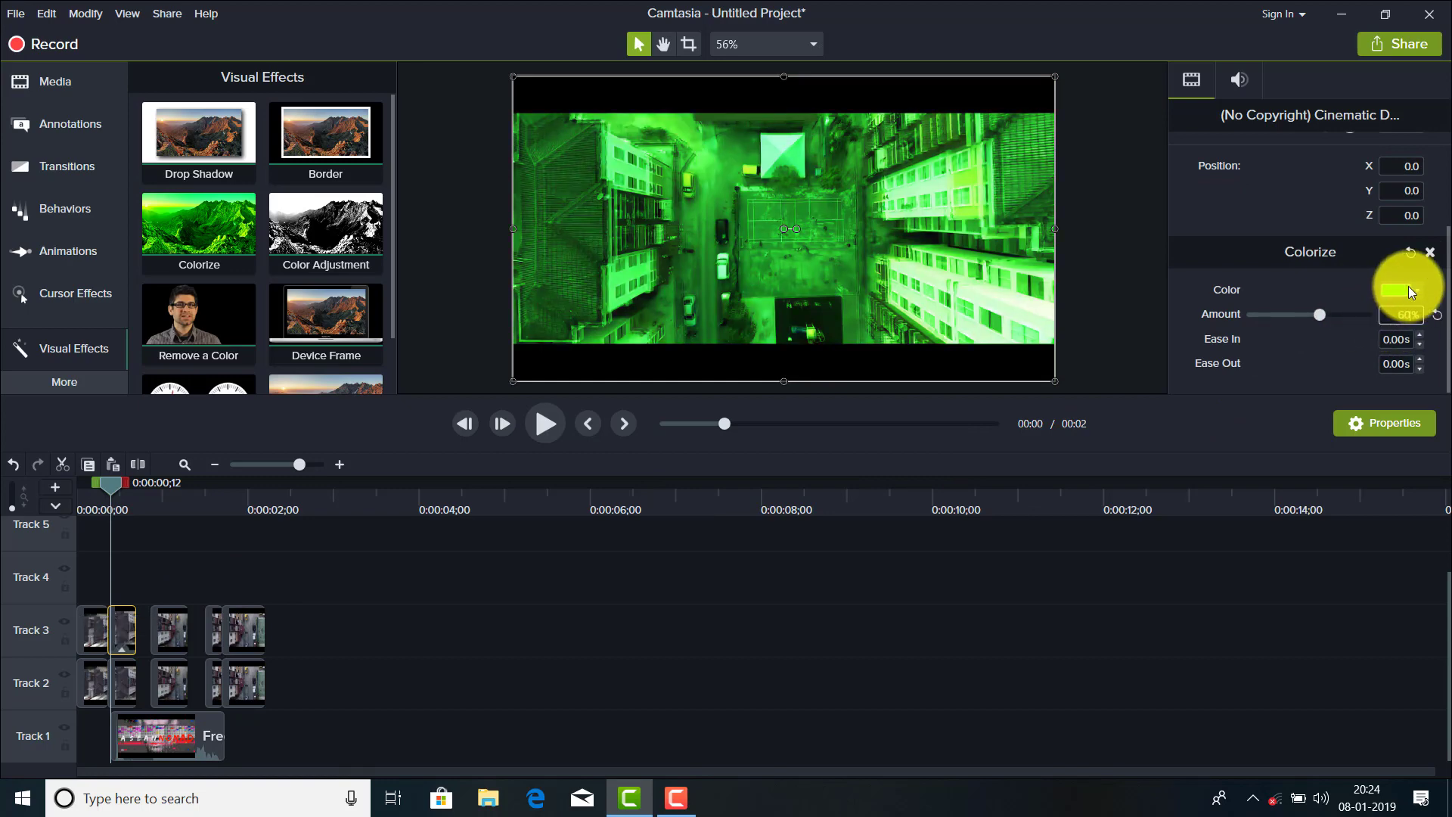
{"action": "left_click", "coordinate": [1399, 291]}
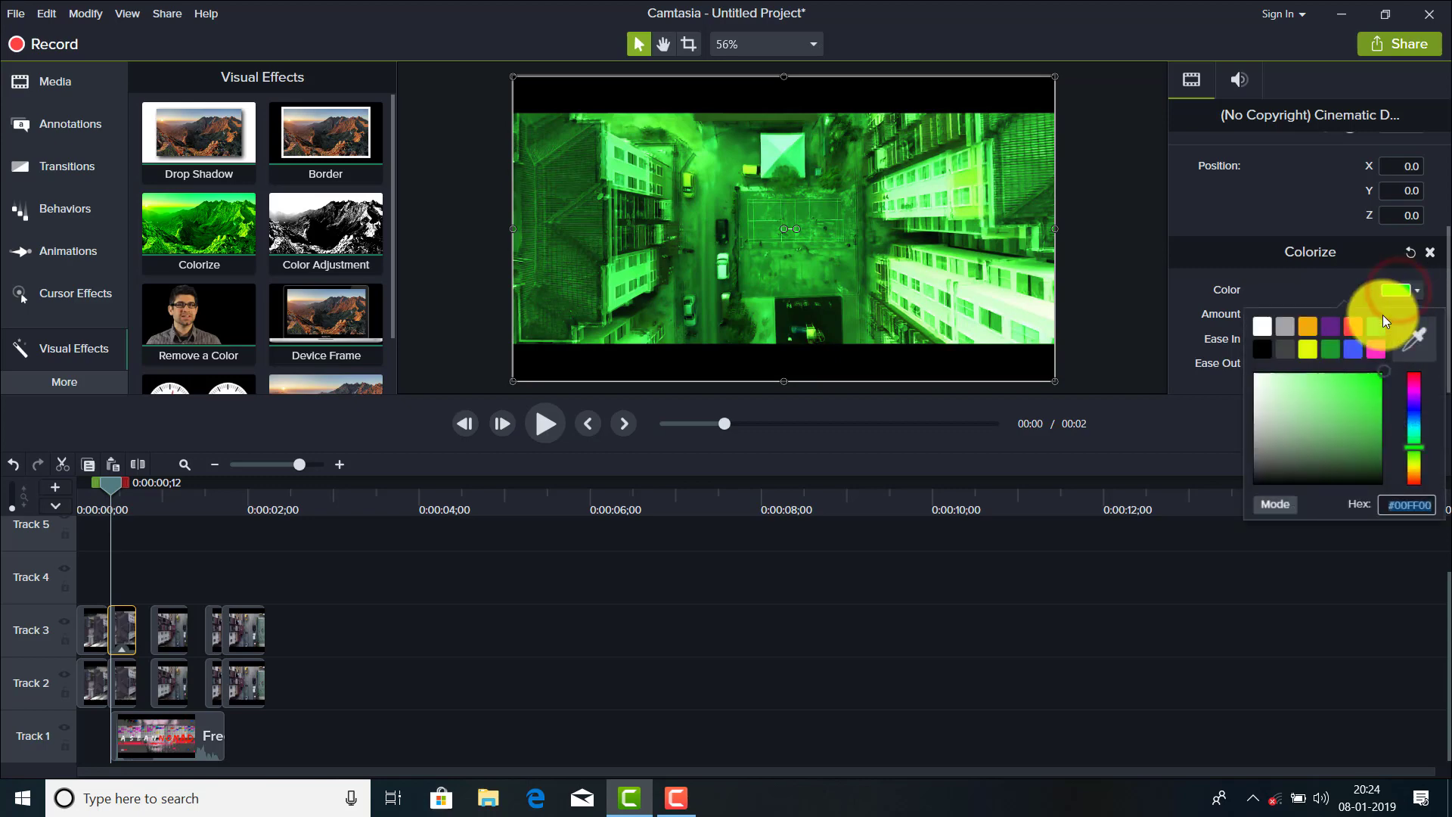
{"action": "left_click", "coordinate": [1356, 332]}
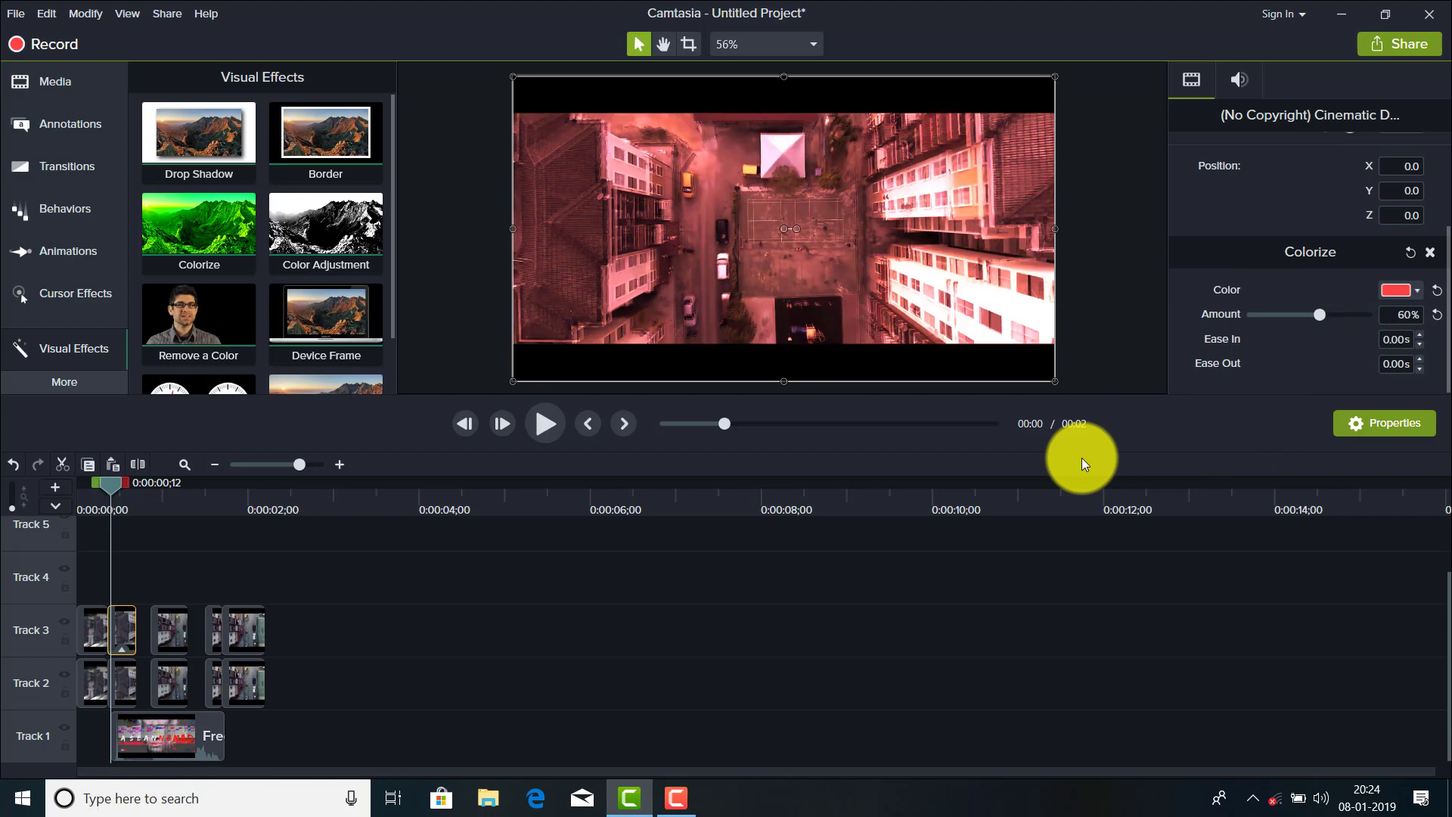
{"action": "left_click", "coordinate": [1116, 382]}
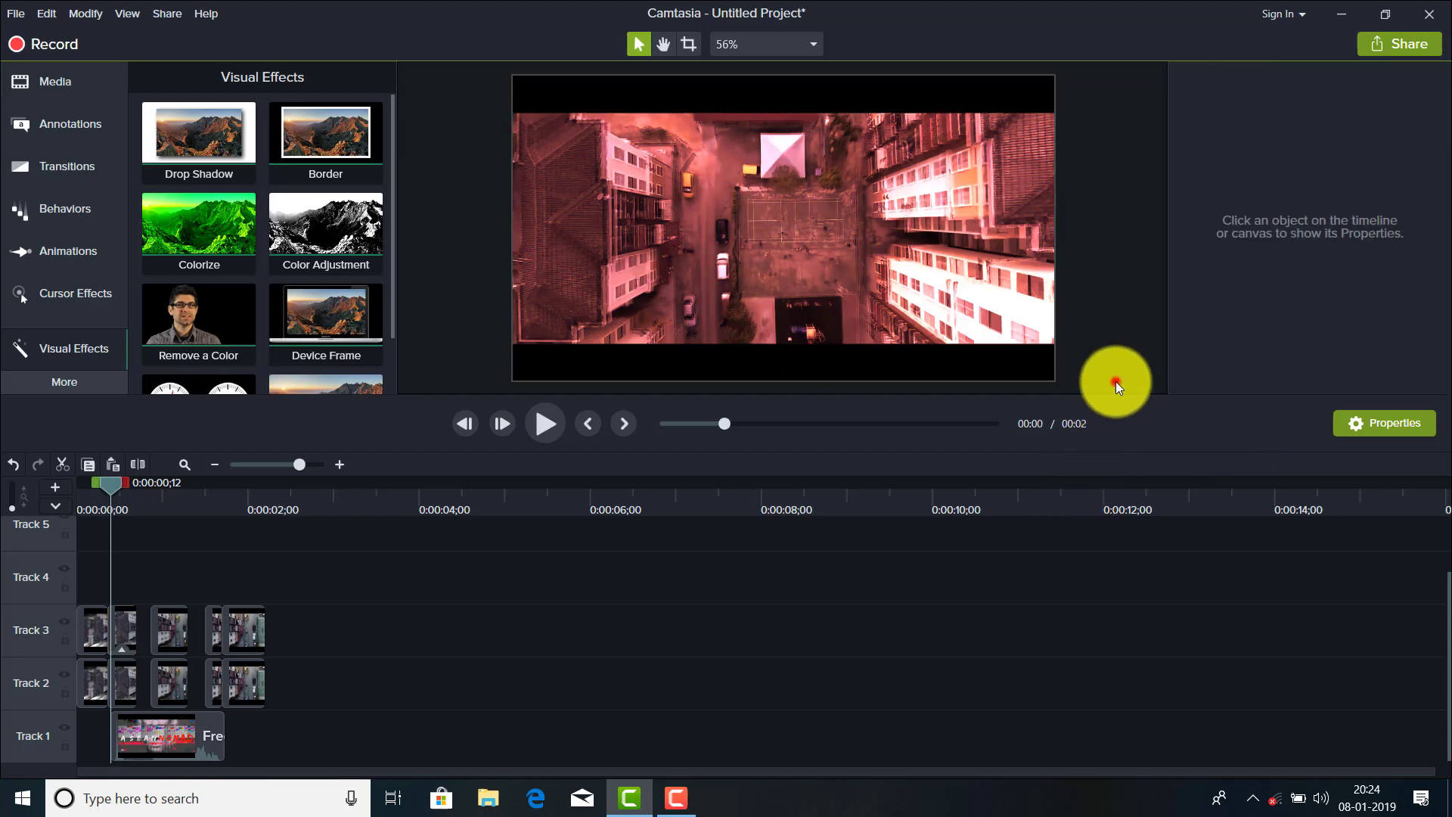
Shift the red clip left to about Position X -26.8 and set its opacity to 51%
{"action": "left_click", "coordinate": [128, 623]}
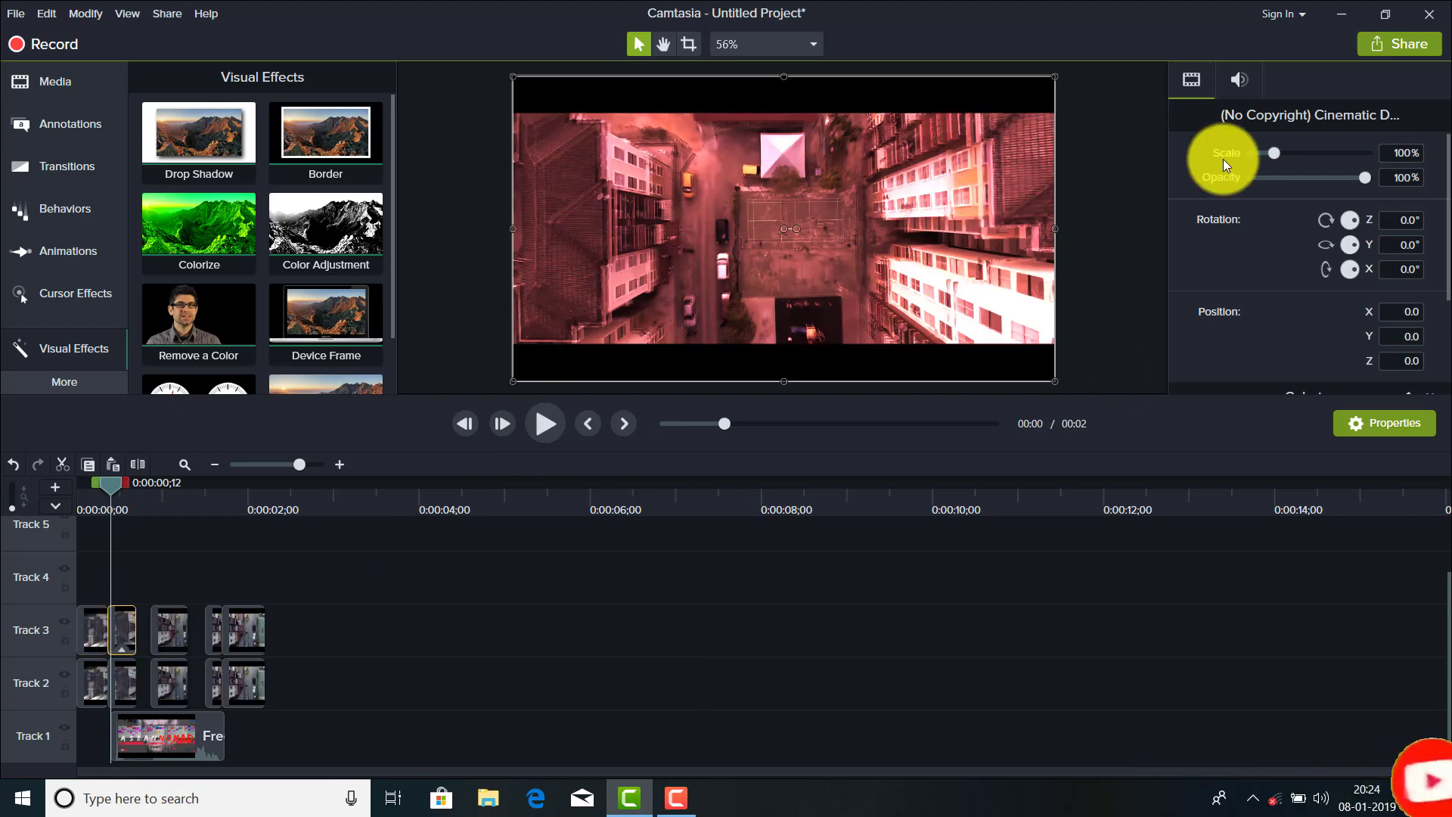
{"action": "scroll", "coordinate": [1341, 304], "scroll_direction": "down", "scroll_amount": 2}
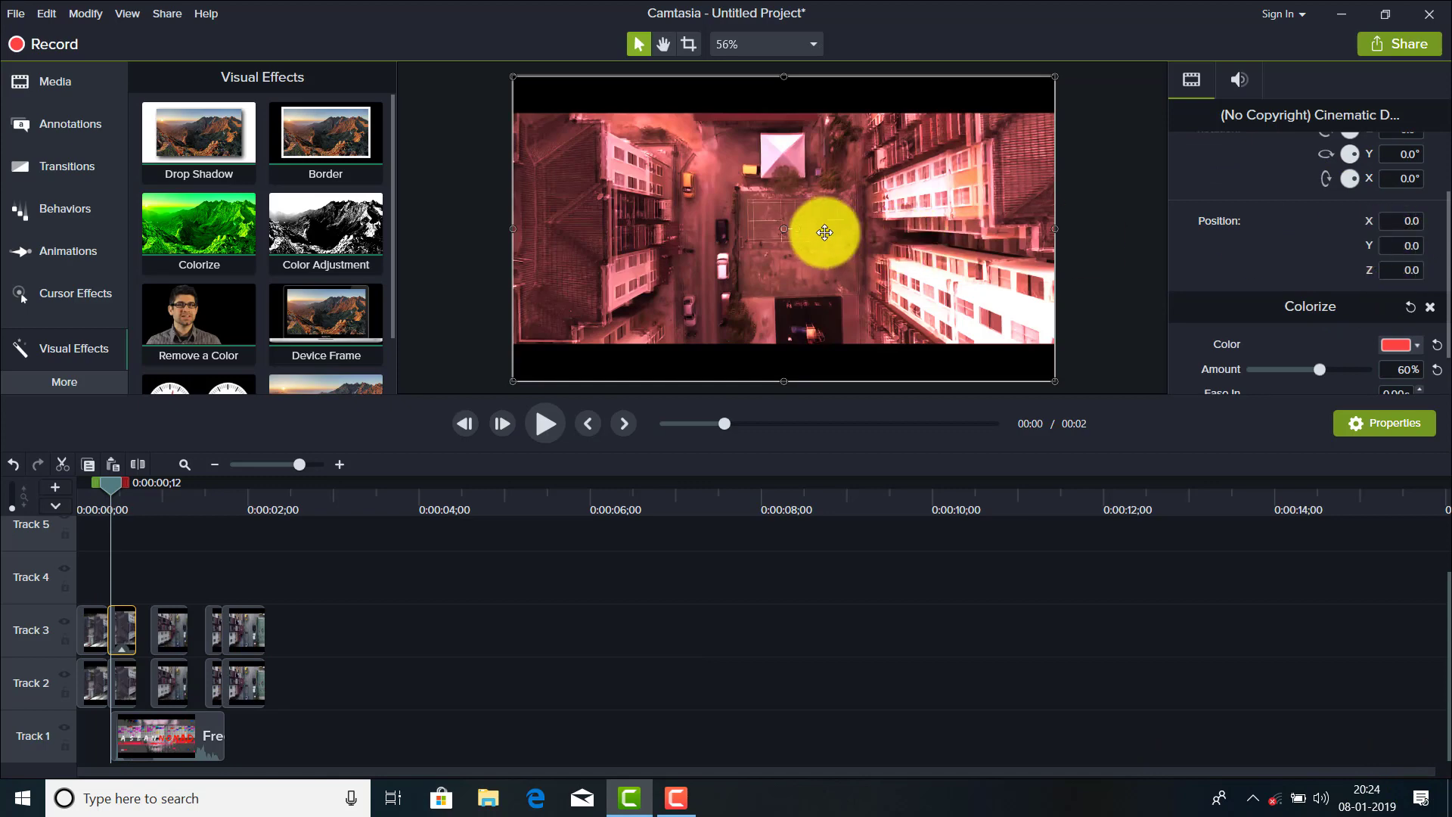
{"action": "left_click_drag", "start_coordinate": [825, 231], "coordinate": [799, 230]}
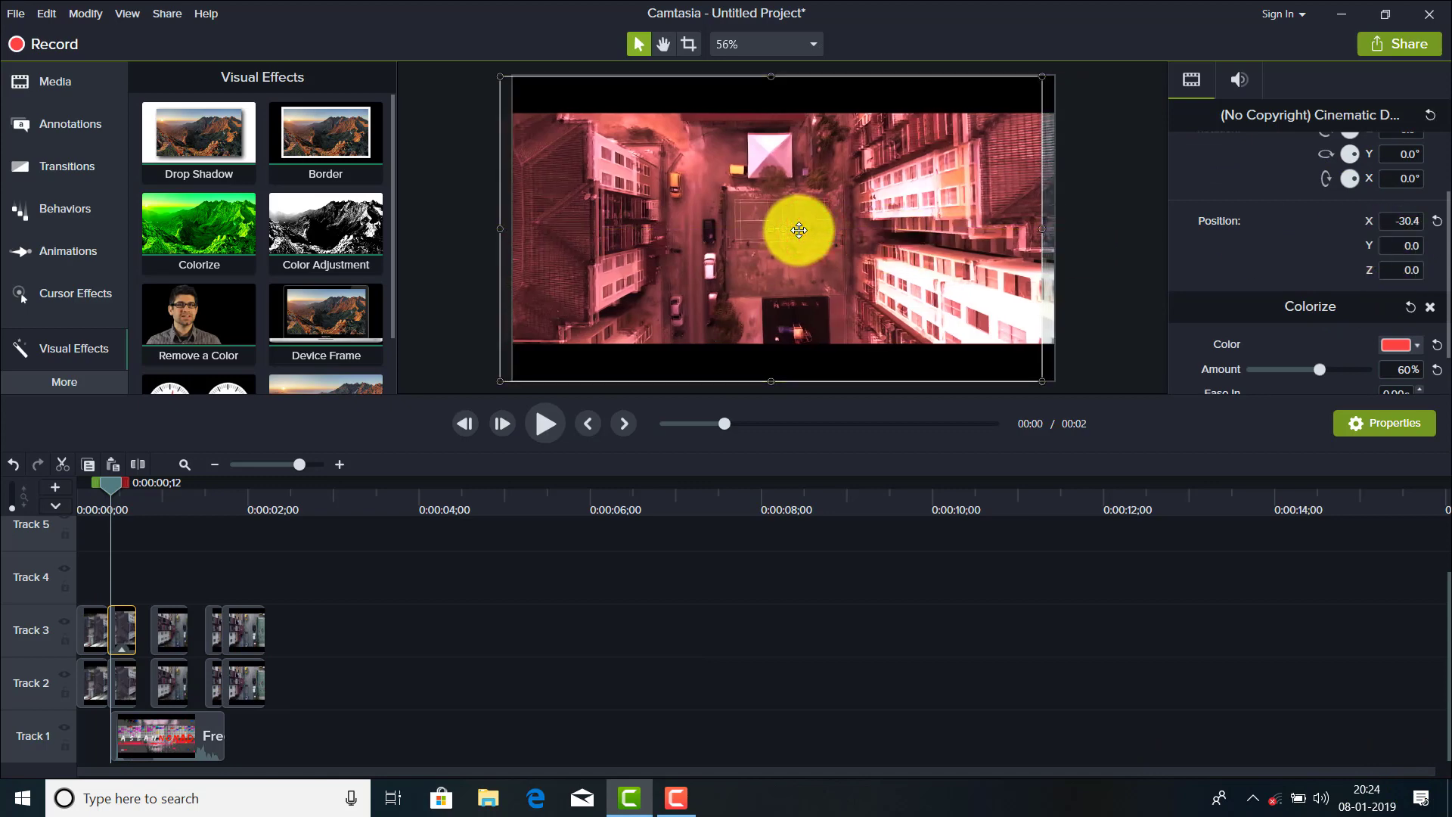
{"action": "key", "text": "ctrl+z"}
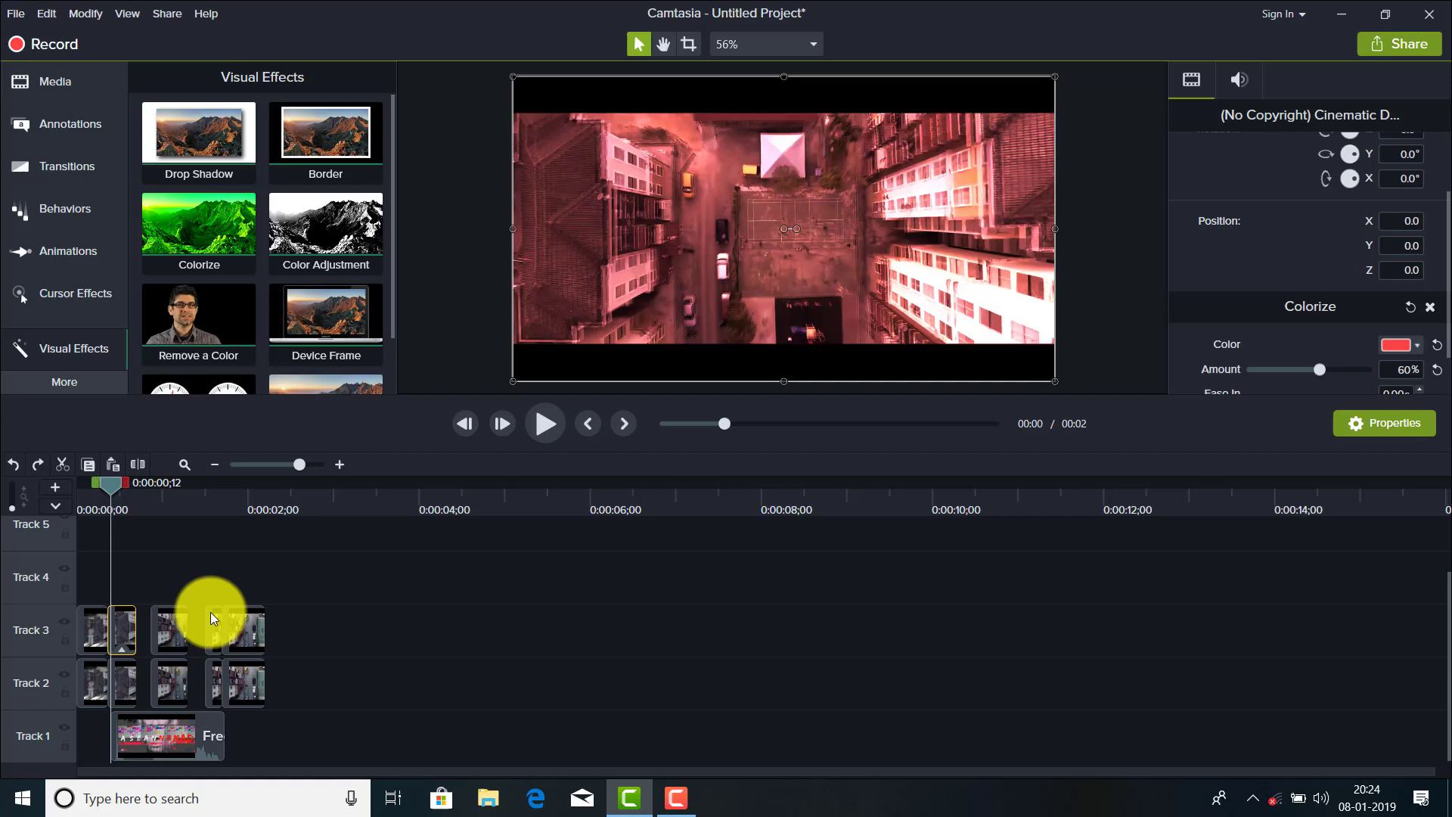
{"action": "left_click", "coordinate": [122, 626]}
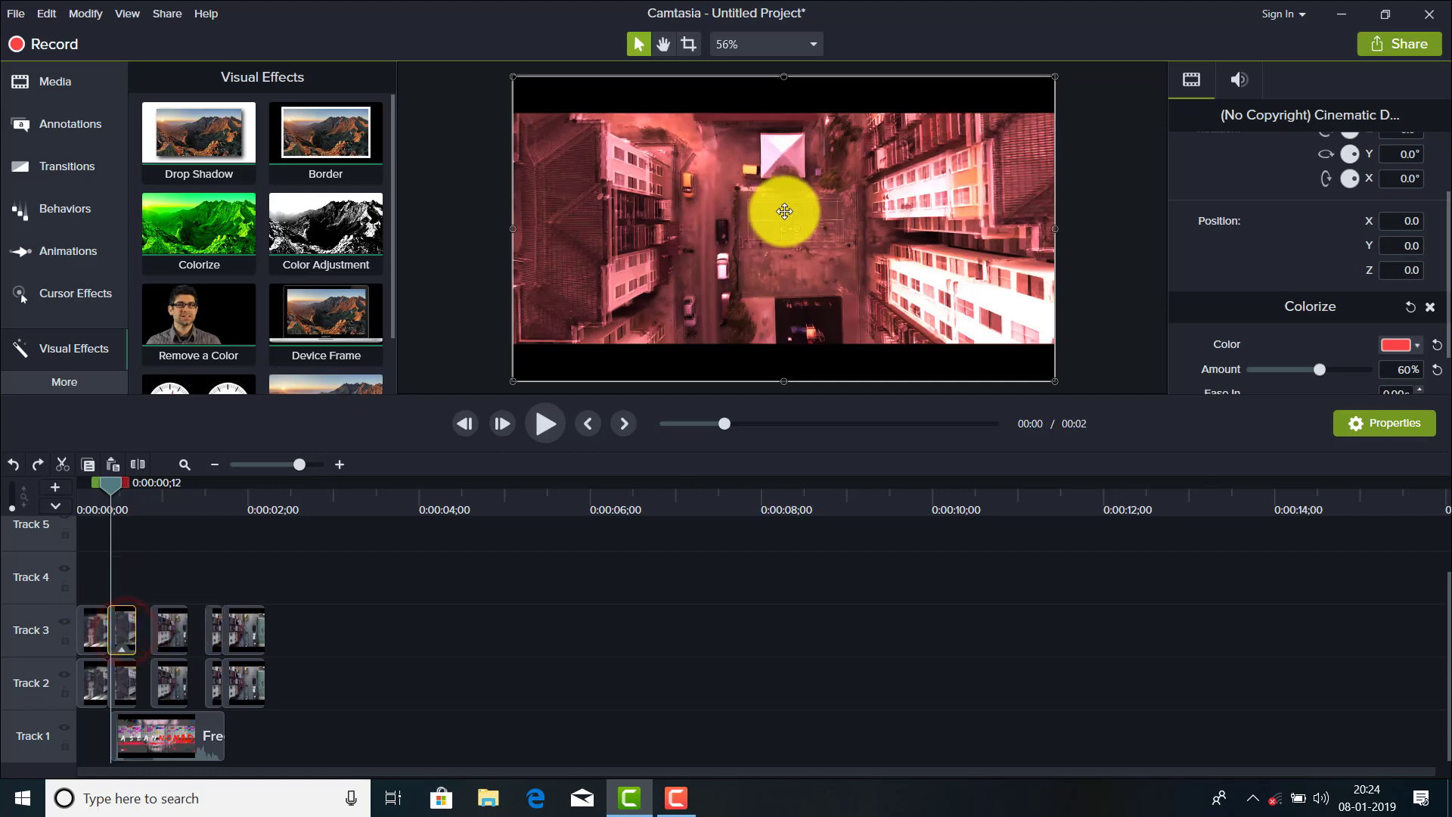
{"action": "left_click_drag", "start_coordinate": [785, 211], "coordinate": [773, 219]}
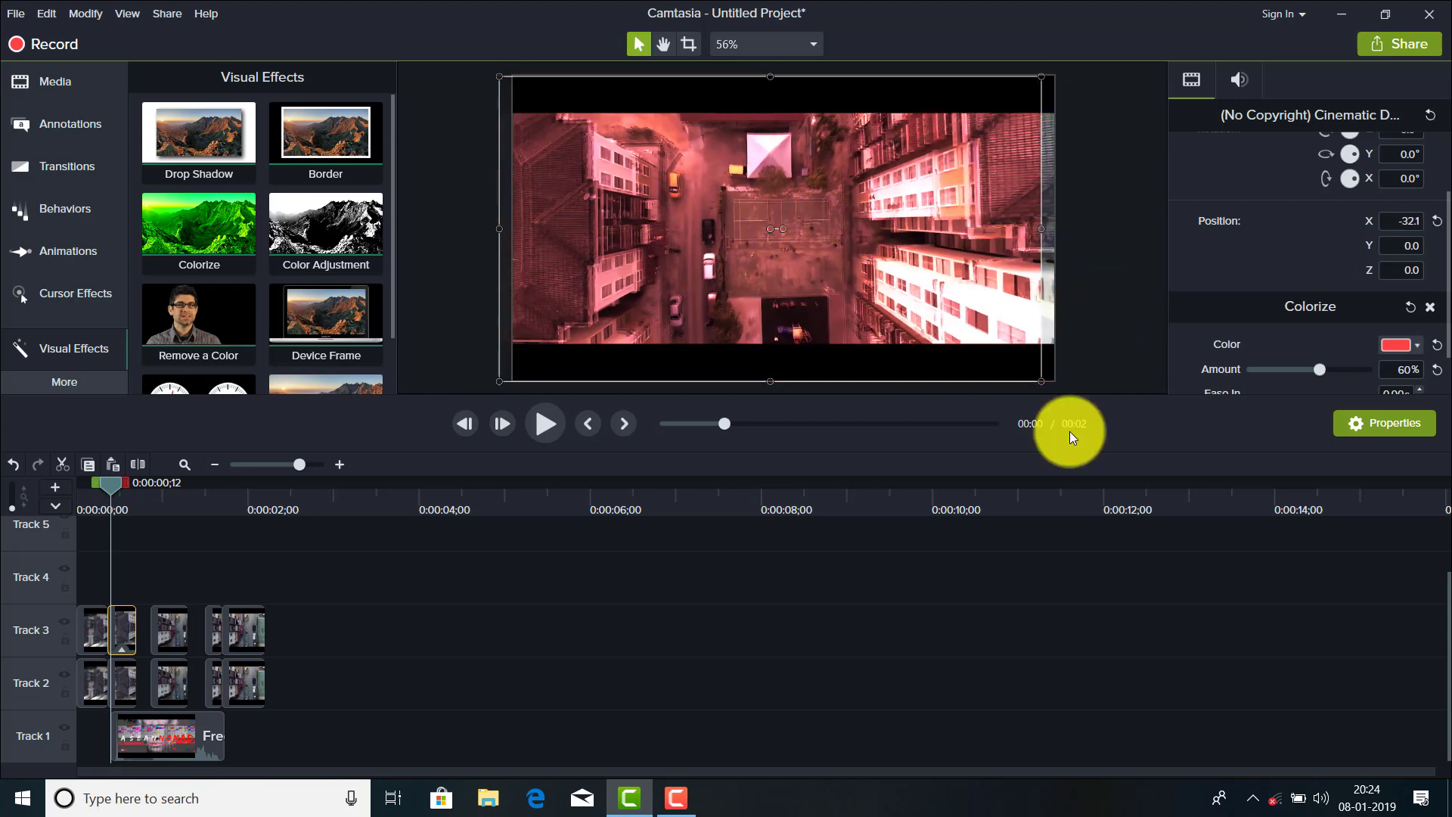
{"action": "left_click", "coordinate": [353, 682]}
{"action": "left_click", "coordinate": [121, 624]}
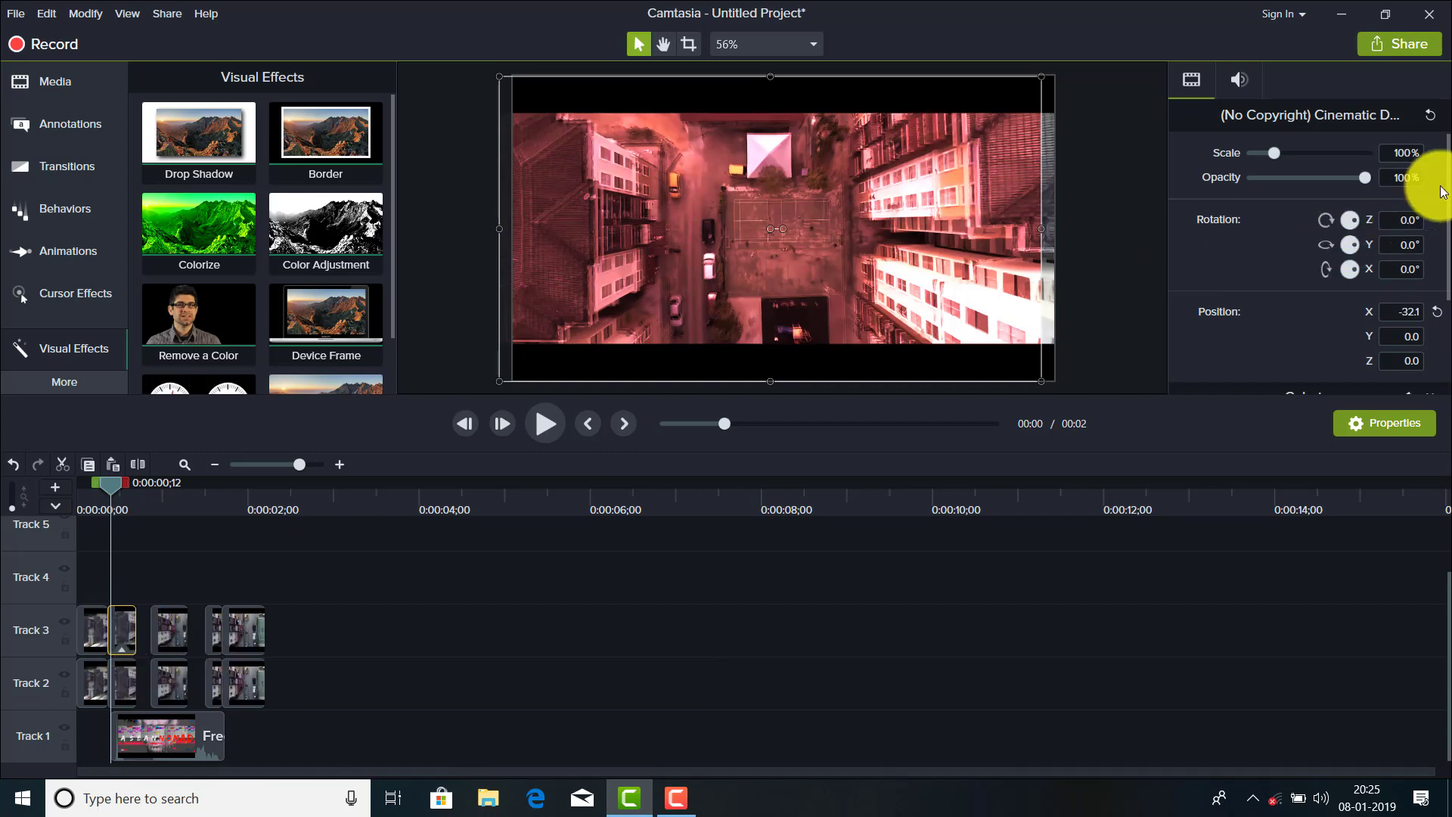
{"action": "left_click_drag", "start_coordinate": [1368, 179], "coordinate": [1313, 178]}
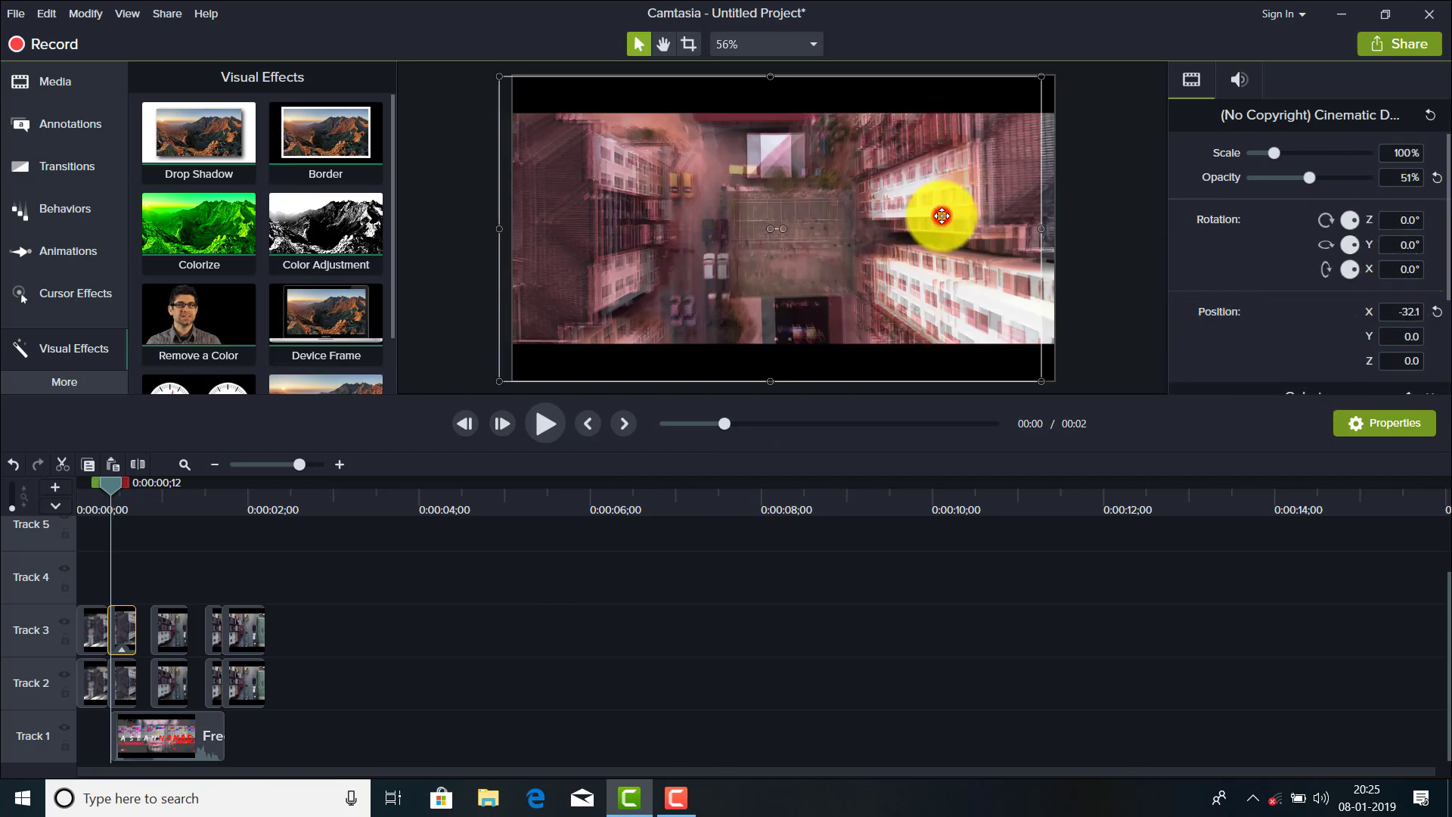
{"action": "left_click_drag", "start_coordinate": [942, 217], "coordinate": [946, 216]}
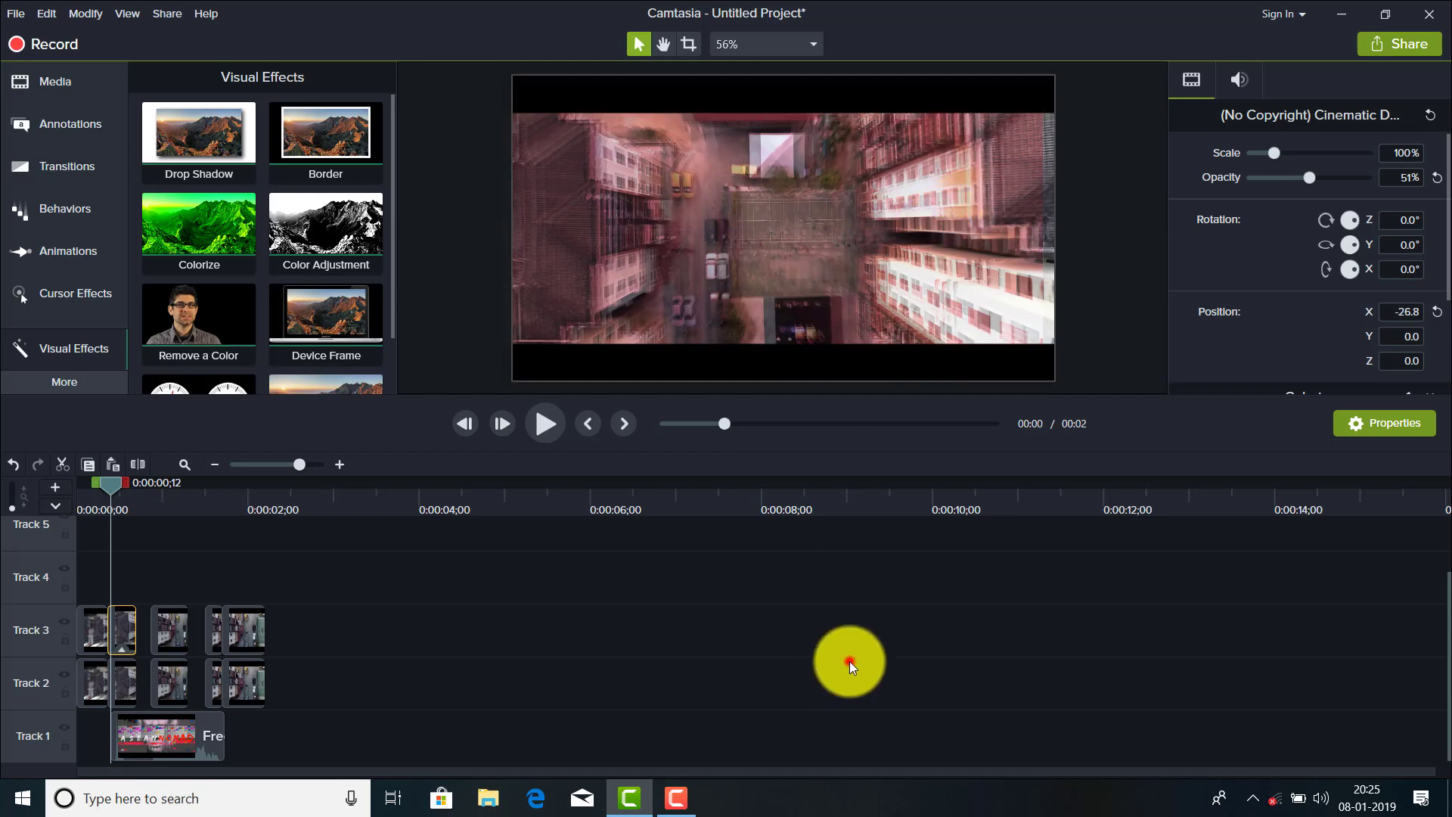
{"action": "left_click", "coordinate": [850, 662]}
{"action": "left_click", "coordinate": [857, 274]}
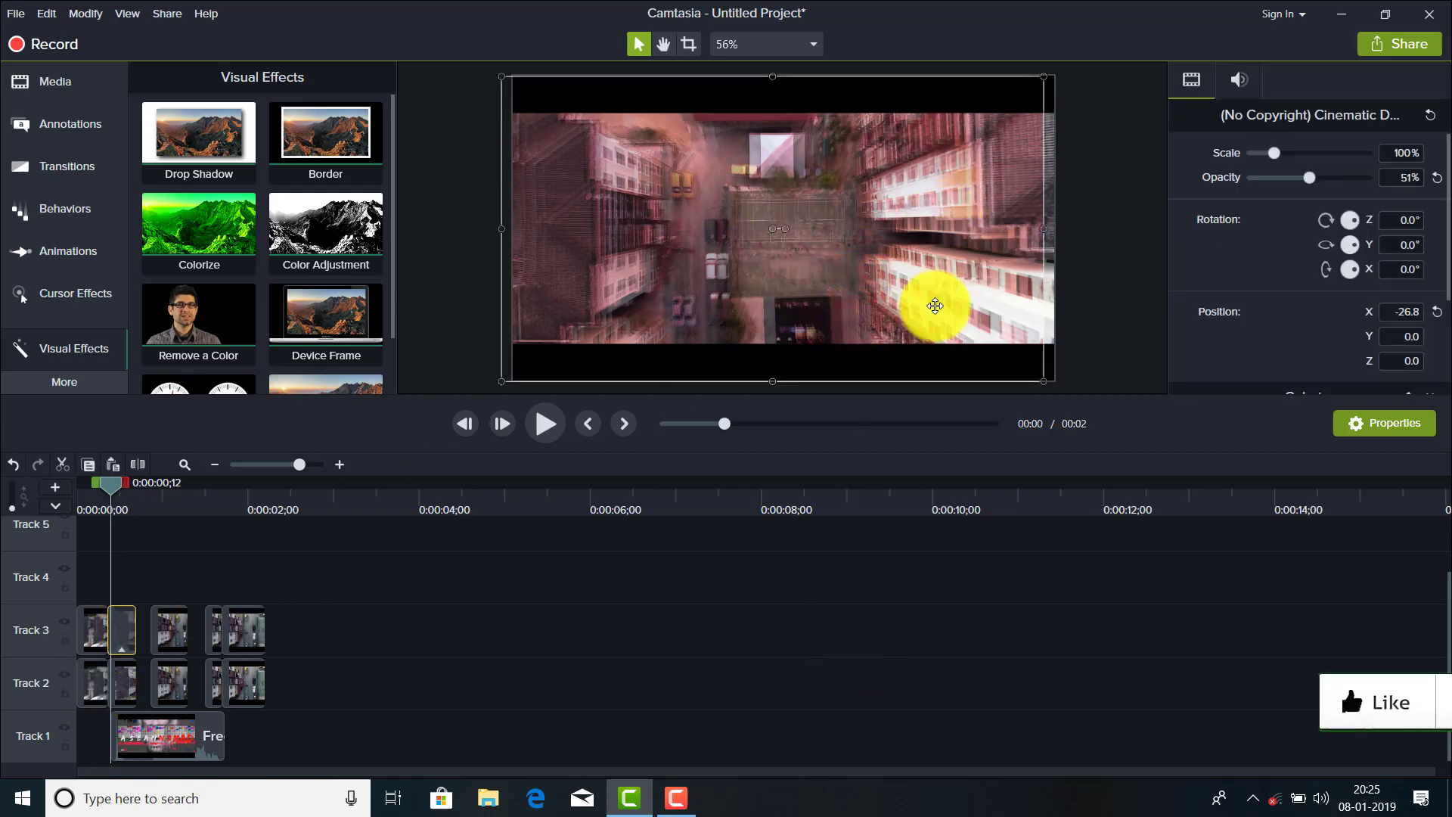
{"action": "scroll", "coordinate": [1271, 243], "scroll_direction": "down", "scroll_amount": 2}
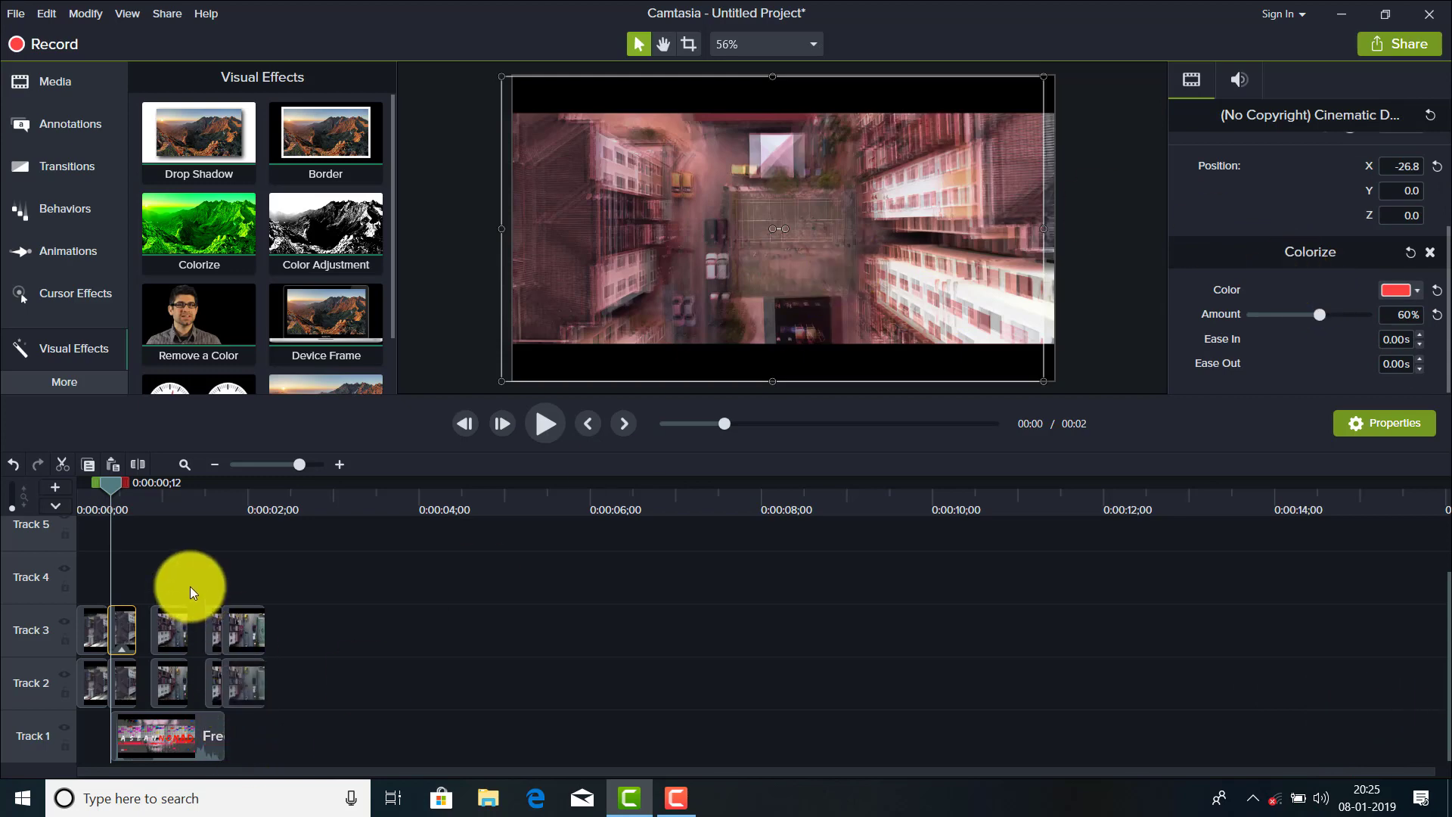
Apply a darker green Colorize at about half strength to the middle Track 3 clip
{"action": "left_click", "coordinate": [155, 632]}
{"action": "left_click", "coordinate": [217, 628]}
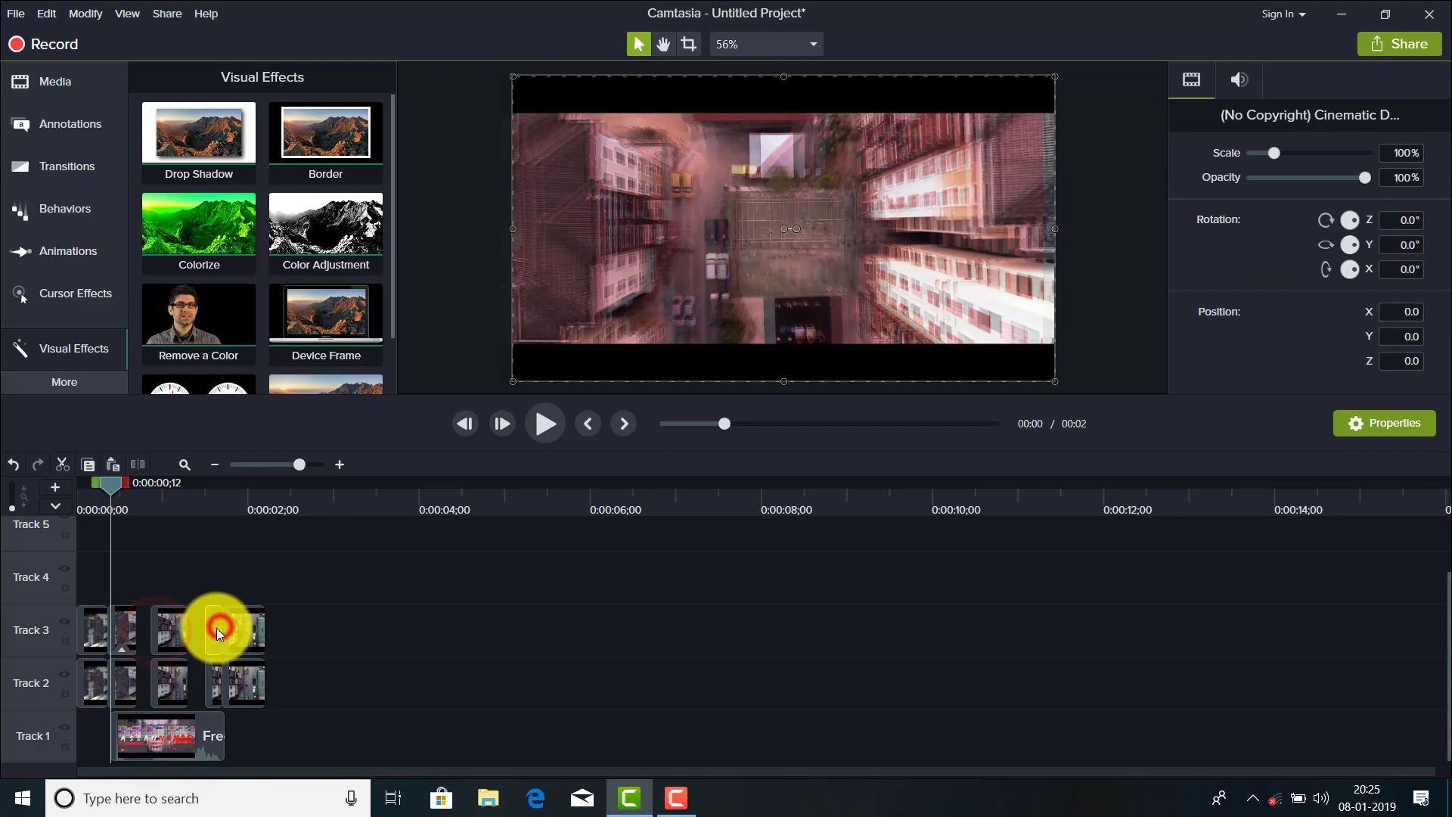
{"action": "left_click", "coordinate": [165, 626]}
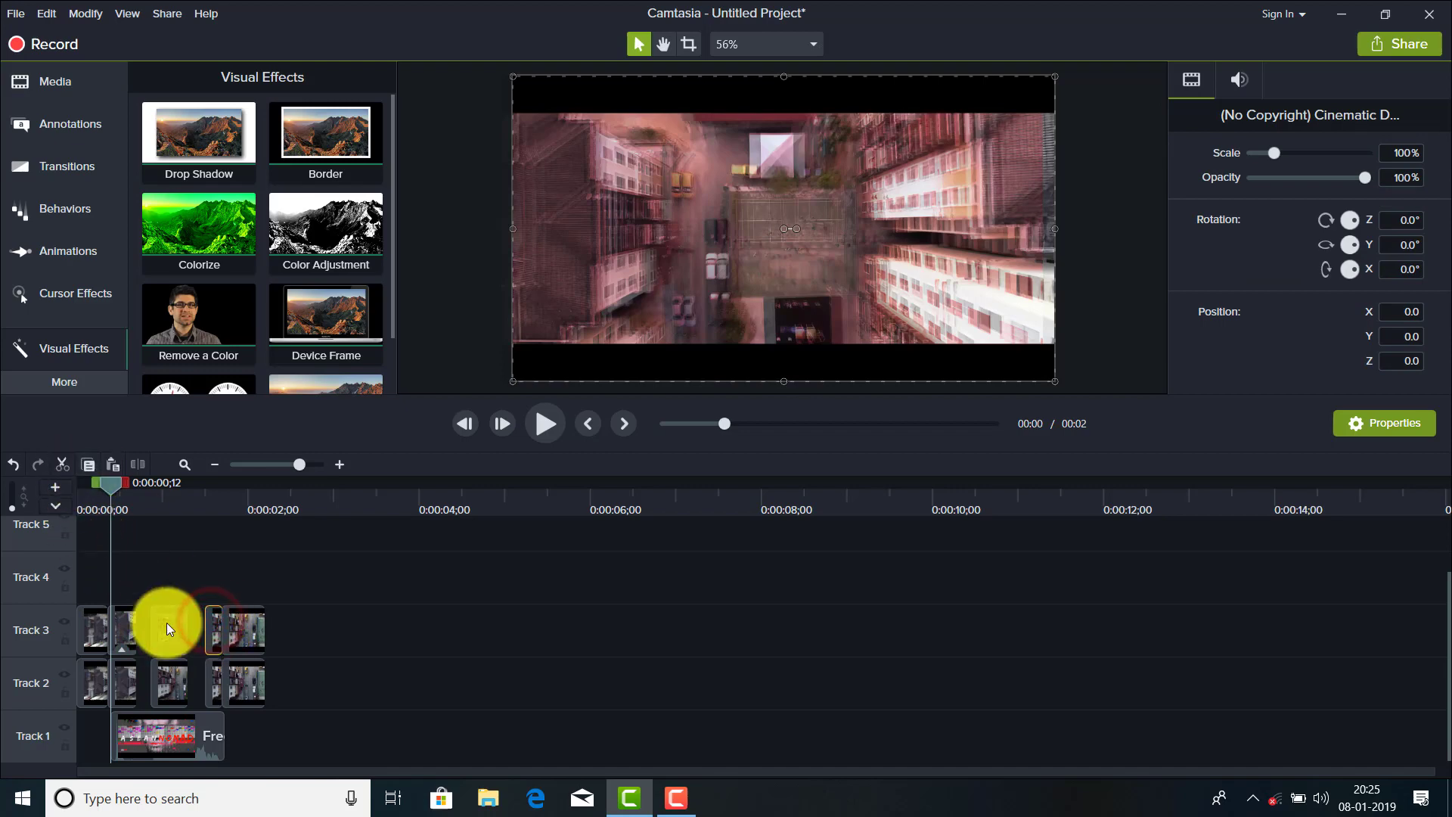
{"action": "left_click_drag", "start_coordinate": [103, 493], "coordinate": [185, 580]}
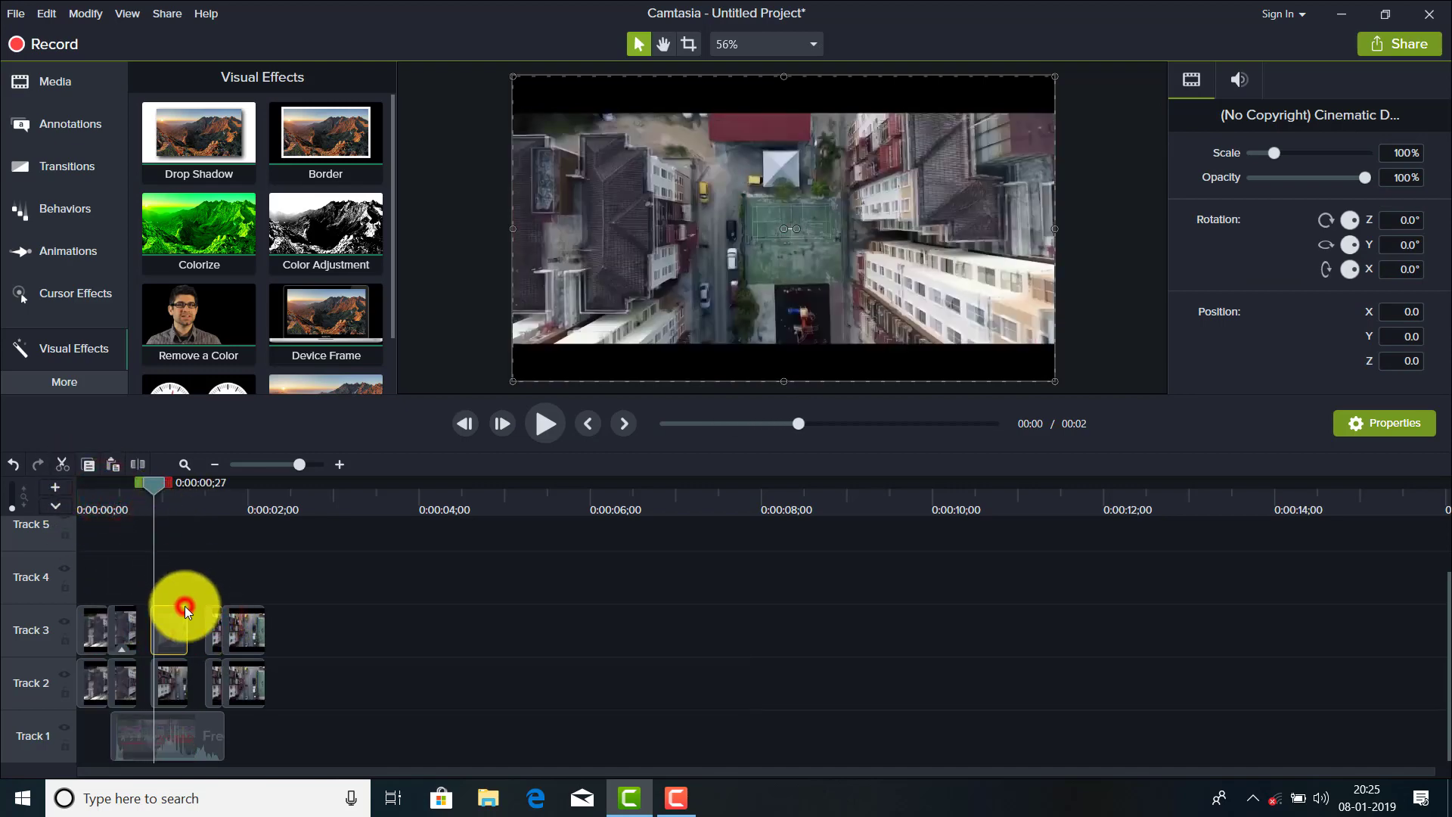
{"action": "left_click_drag", "start_coordinate": [178, 224], "coordinate": [172, 607]}
{"action": "left_click", "coordinate": [1393, 290]}
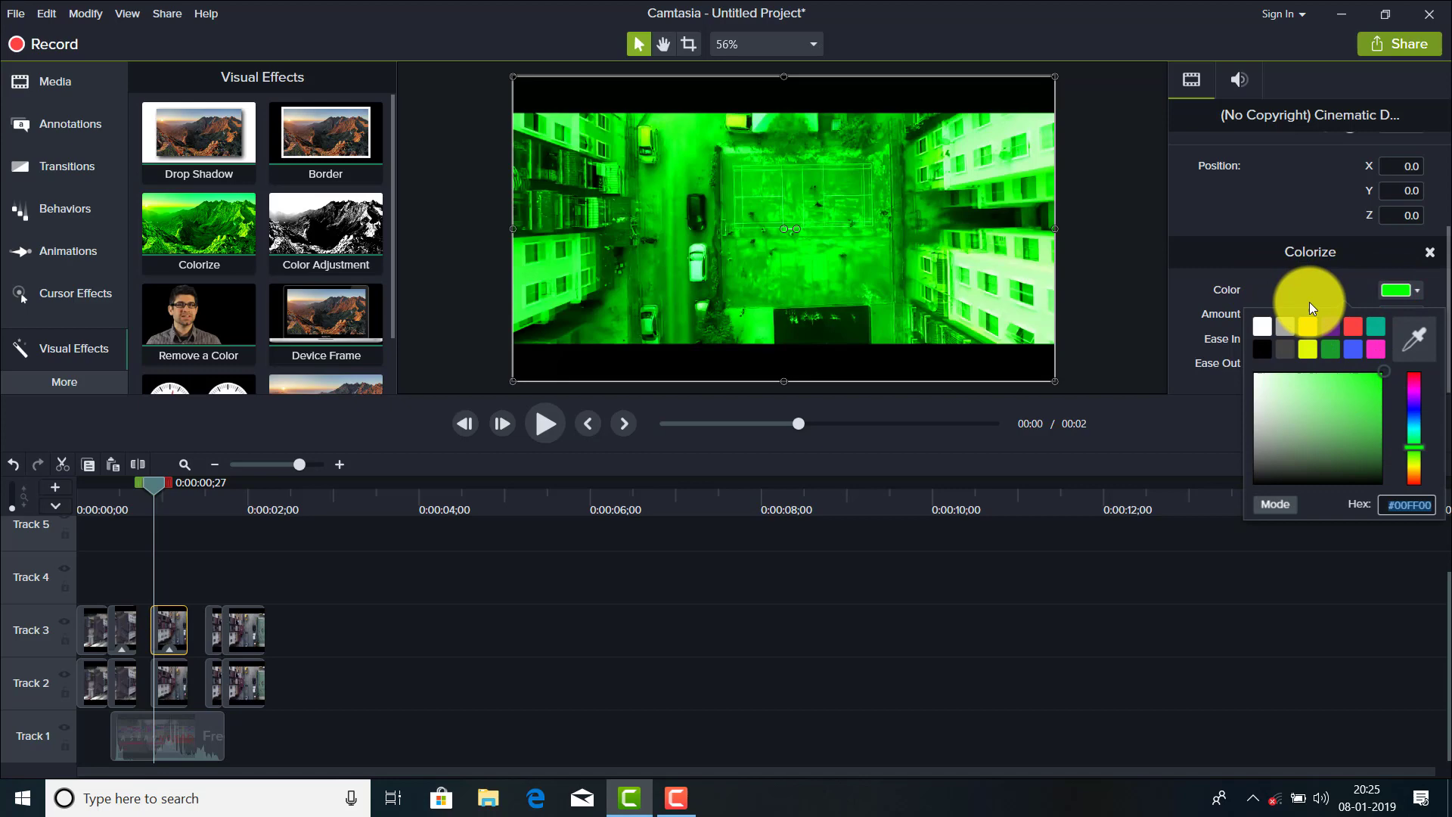
{"action": "left_click", "coordinate": [1352, 292]}
{"action": "left_click", "coordinate": [1397, 292]}
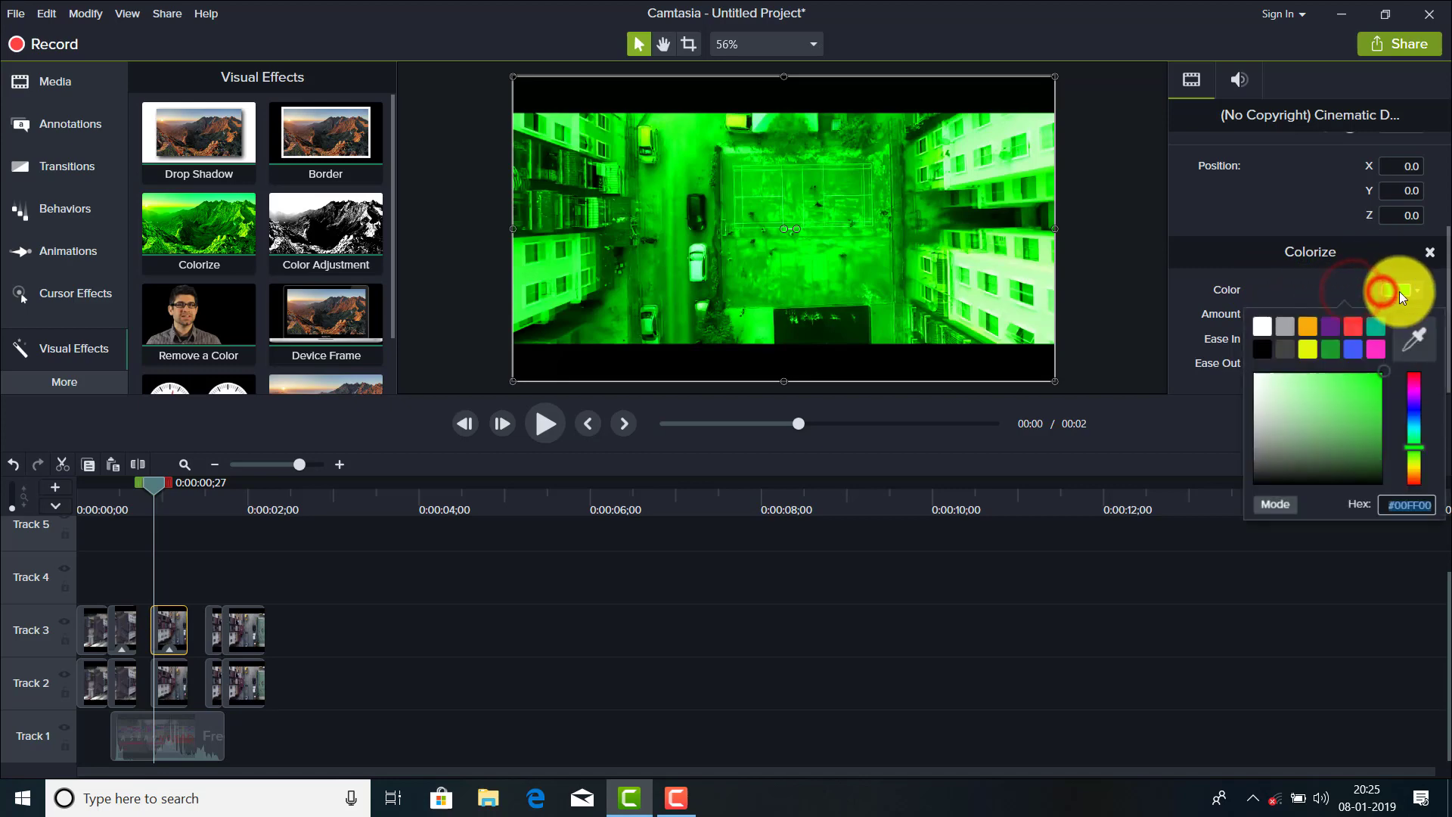
{"action": "left_click", "coordinate": [1362, 394]}
{"action": "left_click_drag", "start_coordinate": [1365, 390], "coordinate": [1371, 417]}
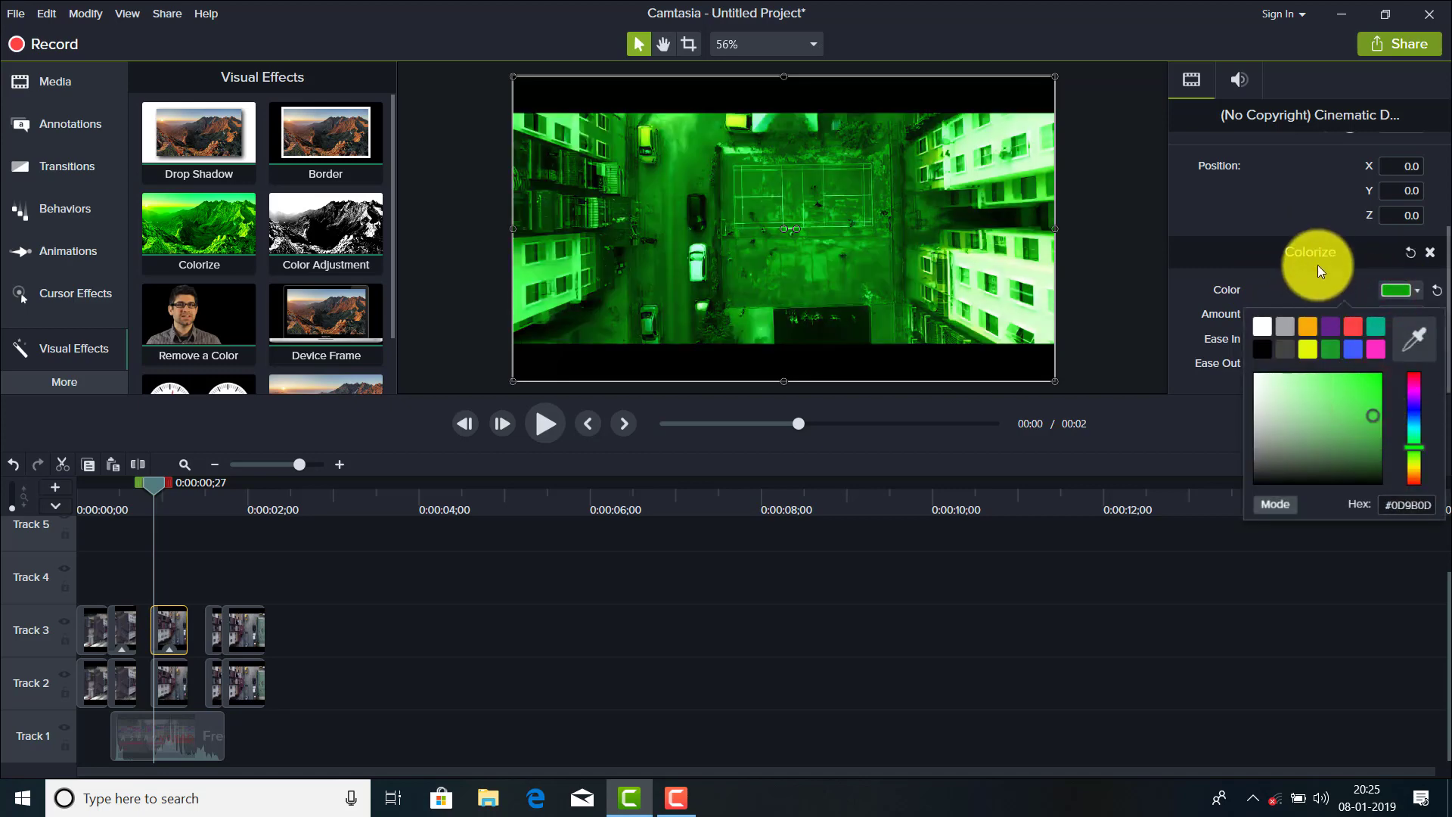
{"action": "left_click", "coordinate": [1318, 285]}
{"action": "left_click_drag", "start_coordinate": [1369, 314], "coordinate": [1313, 324]}
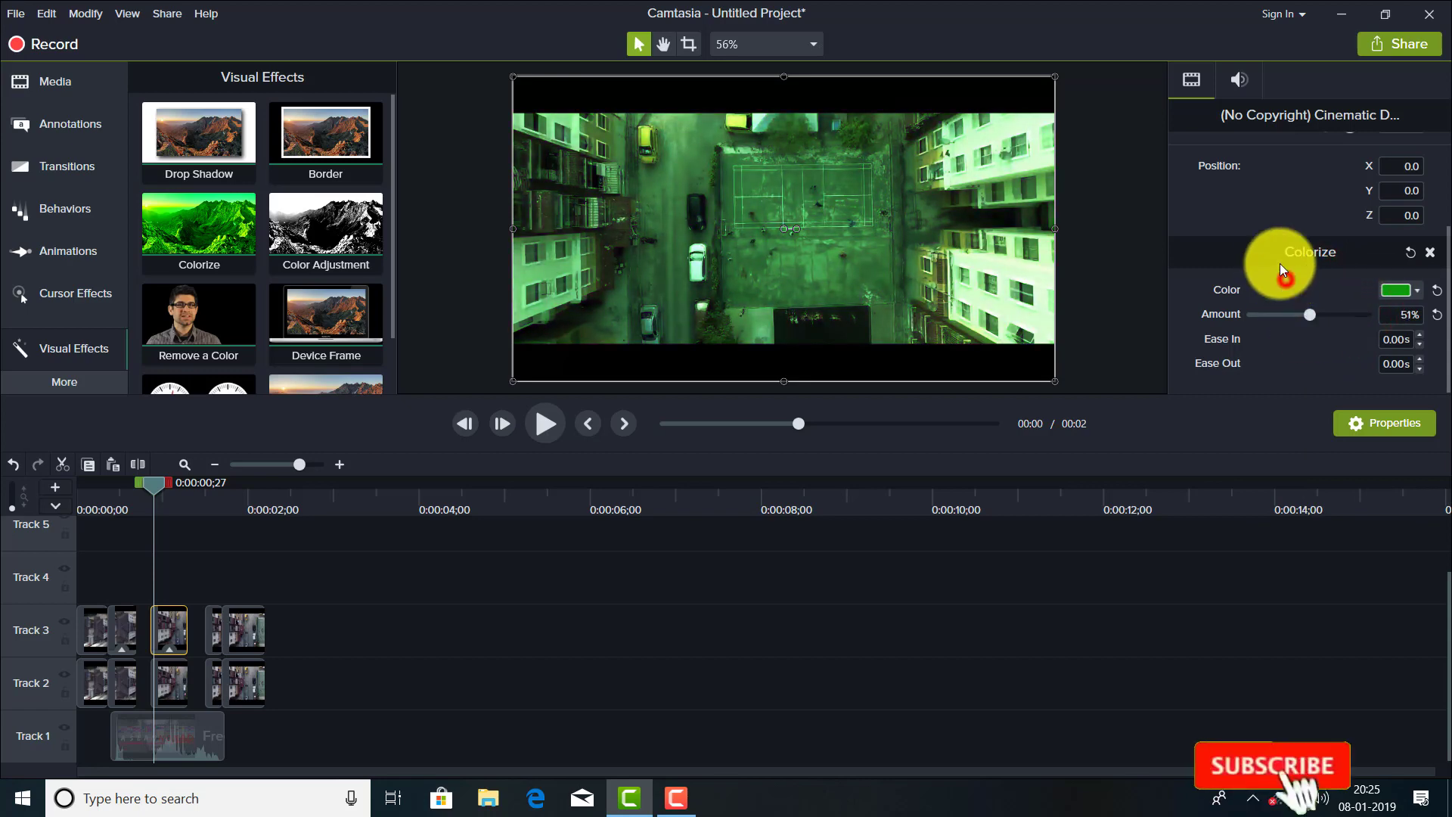
{"action": "scroll", "coordinate": [1280, 263], "scroll_direction": "up", "scroll_amount": 3}
Shift the green clip slightly left and set its opacity to 48%
{"action": "left_click", "coordinate": [923, 263]}
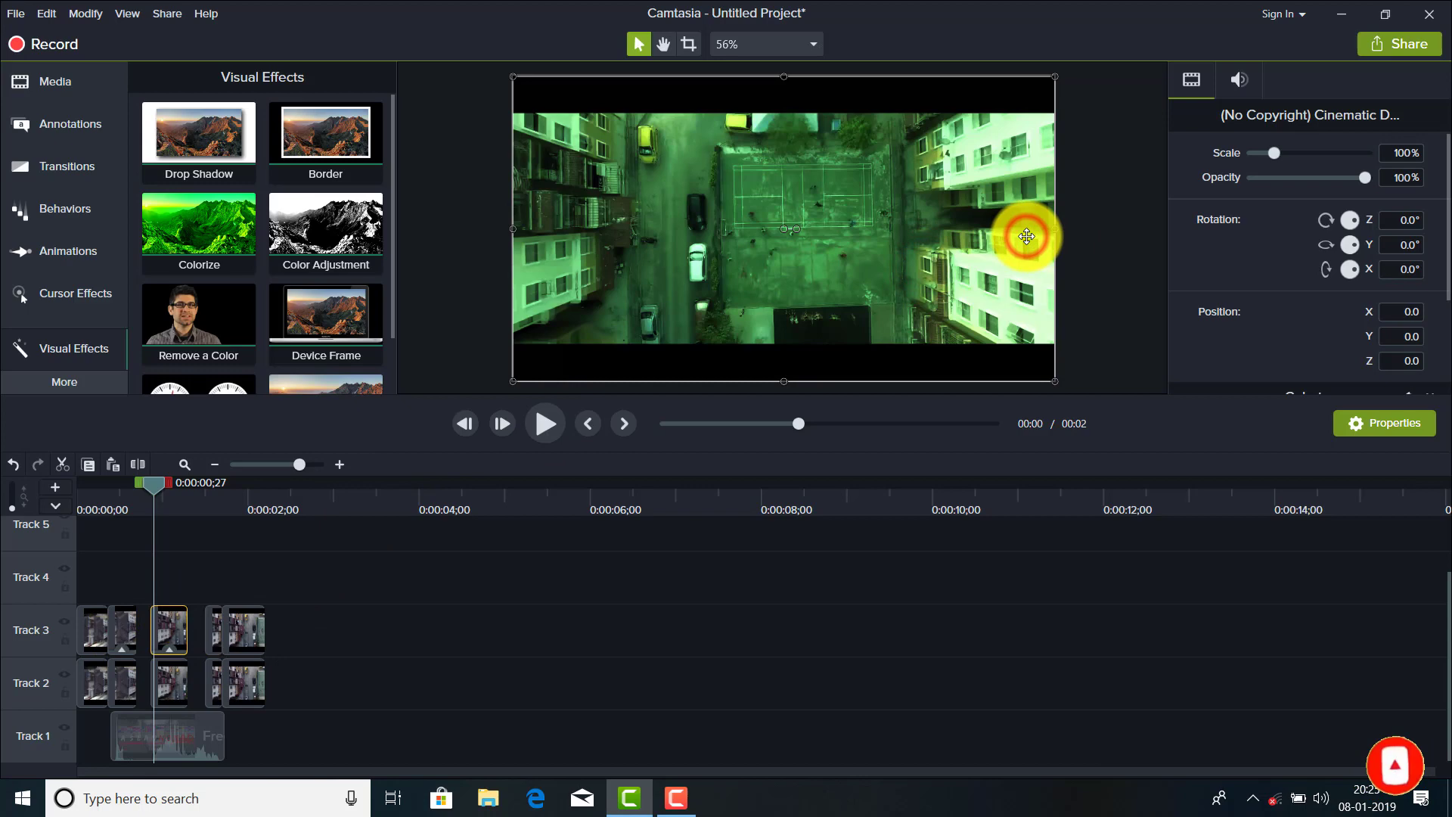
{"action": "left_click_drag", "start_coordinate": [1026, 237], "coordinate": [1014, 237]}
{"action": "left_click", "coordinate": [1395, 179]}
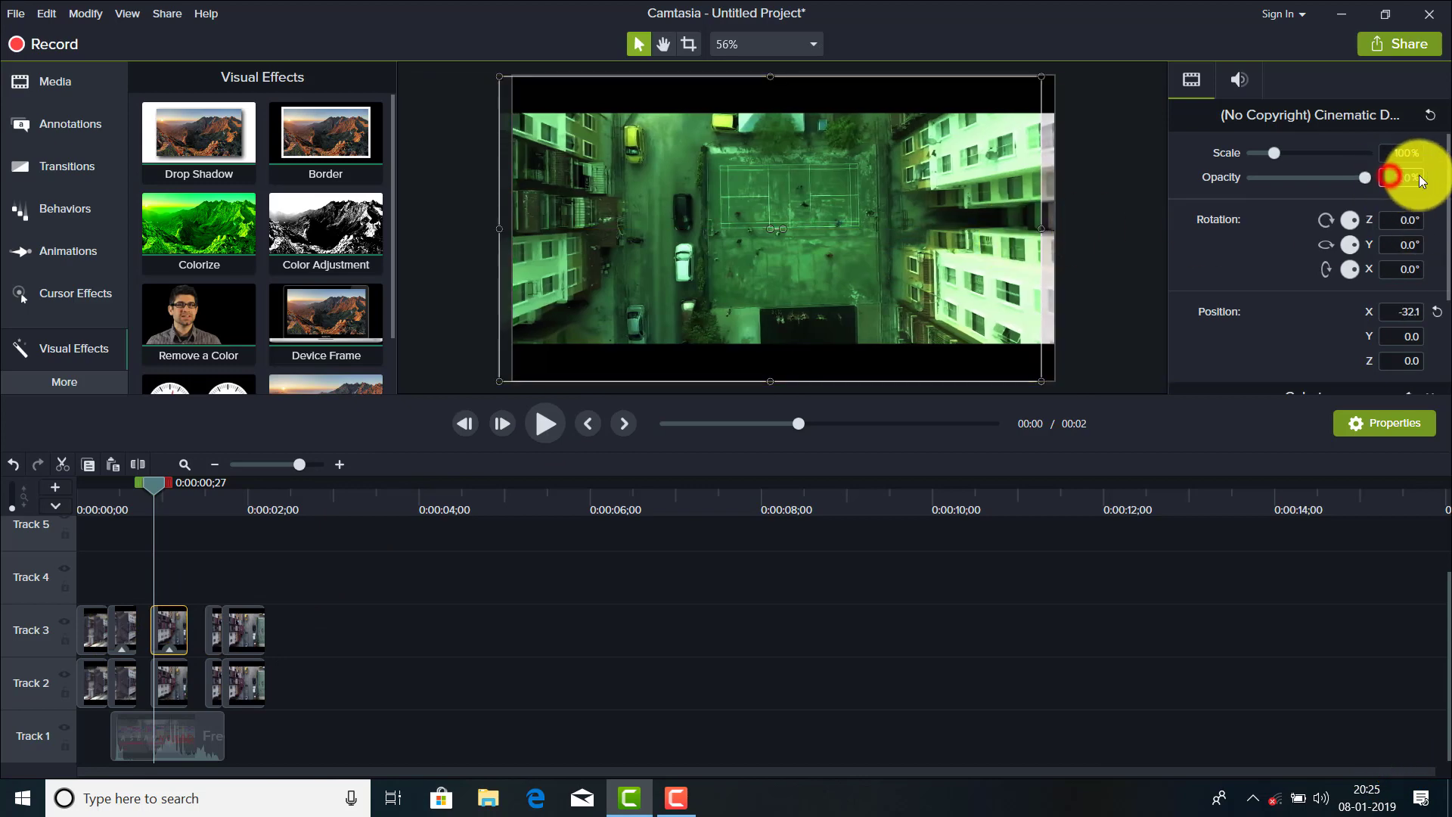
{"action": "type", "text": "48"}
{"action": "key", "text": "Return"}
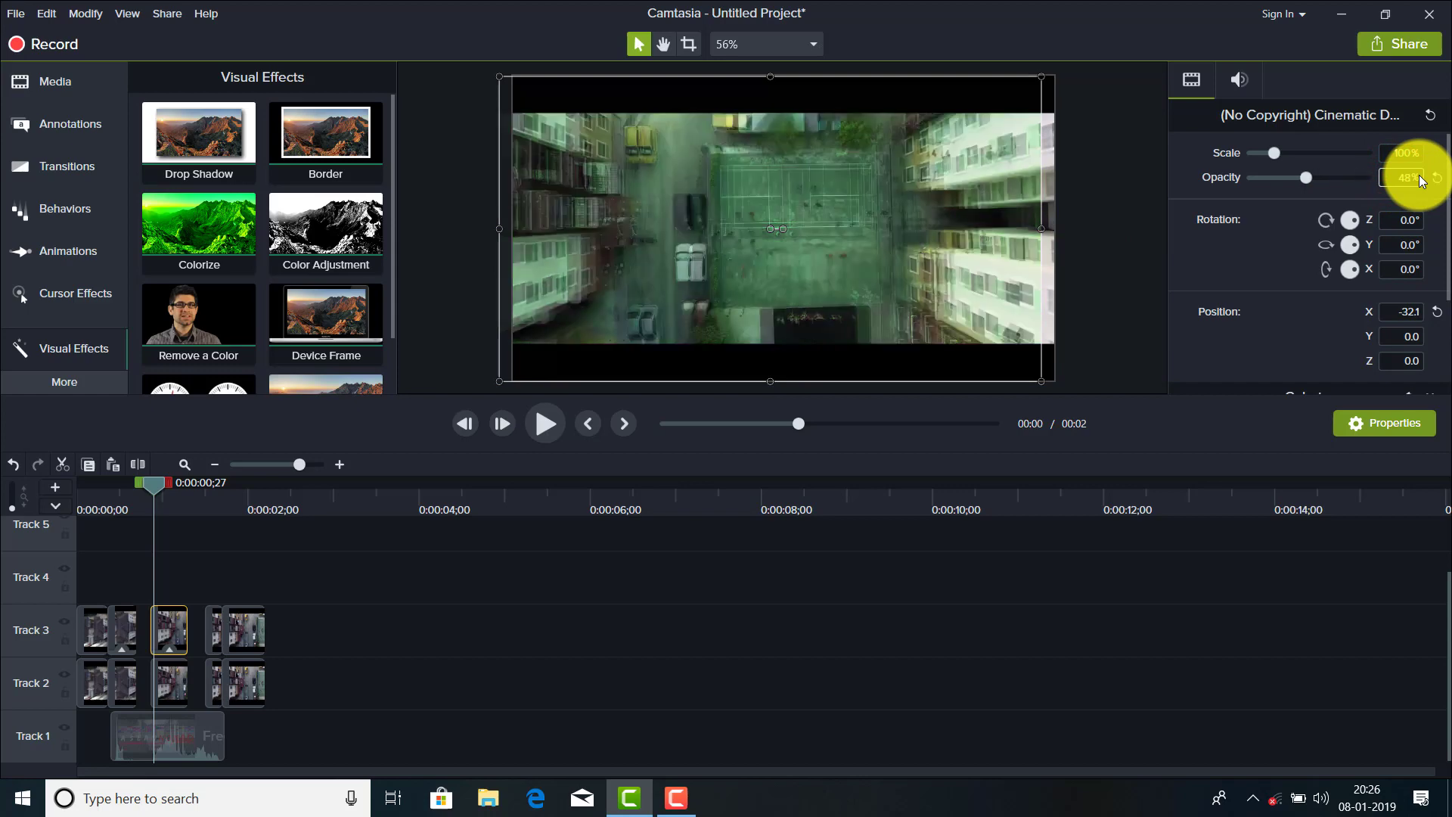
{"action": "left_click", "coordinate": [1019, 580]}
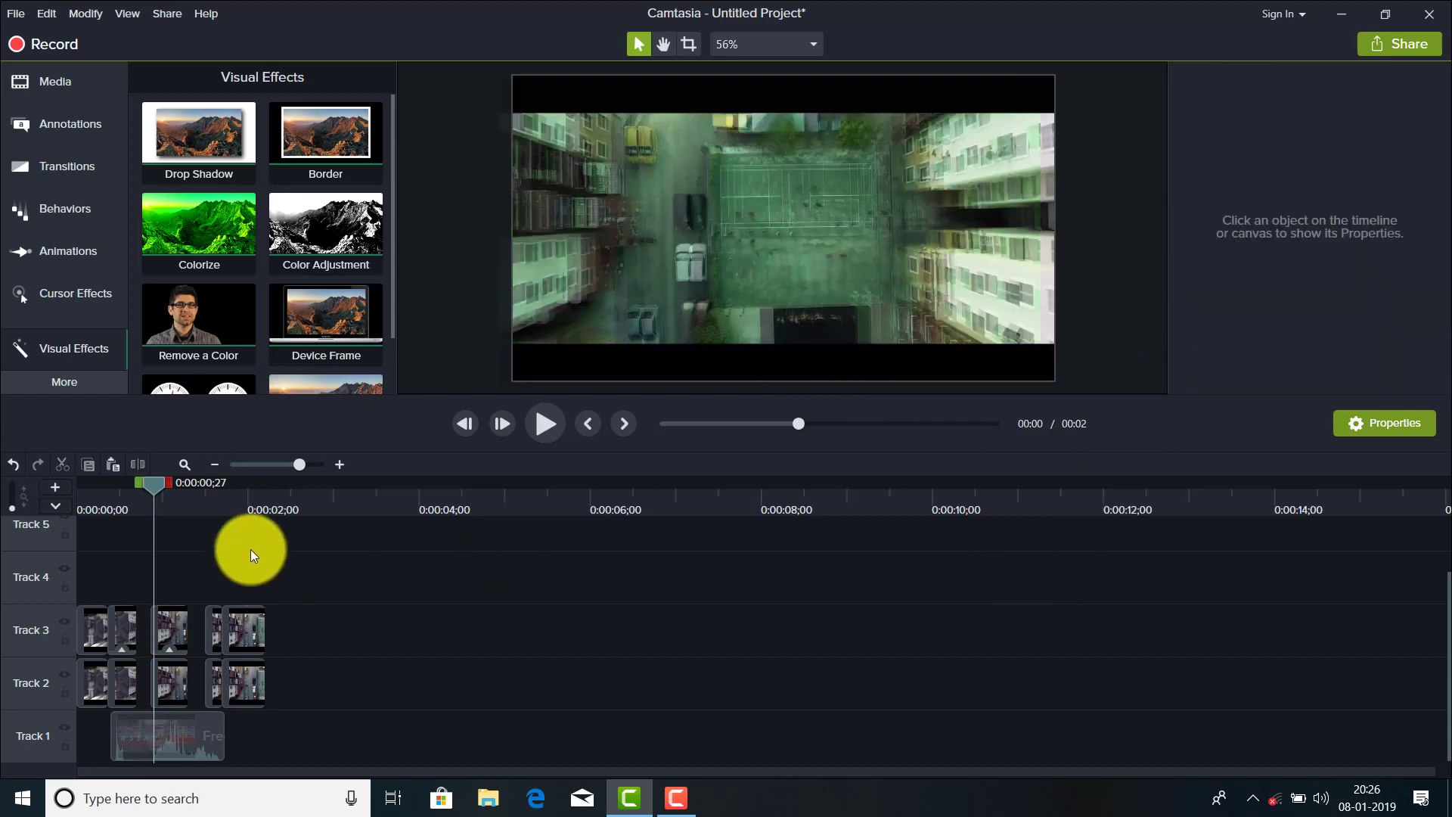
{"action": "left_click_drag", "start_coordinate": [154, 491], "coordinate": [206, 506]}
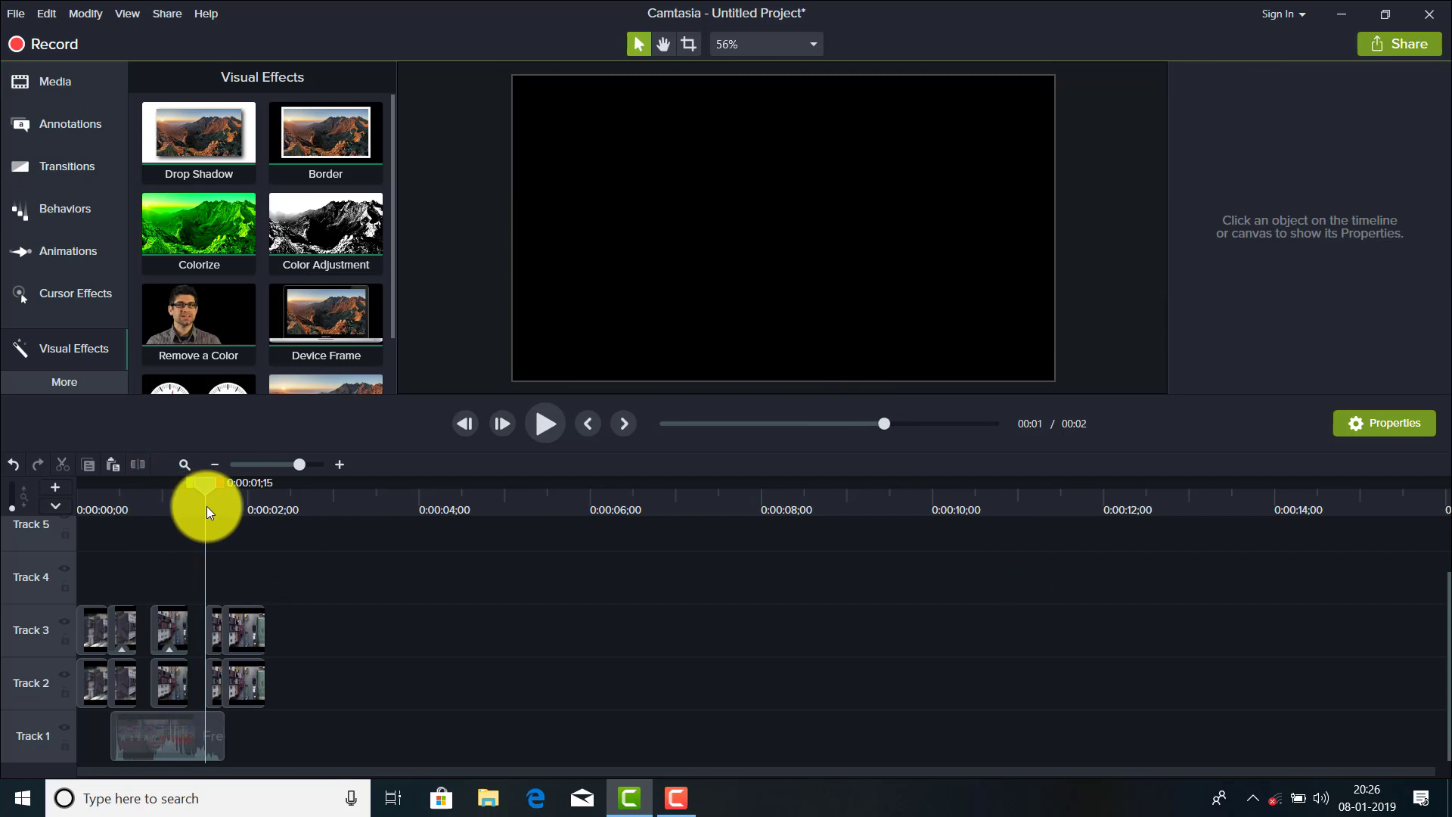
Colorize the later Track 3 clip blue at 53%, offset it left, and set 49% opacity
{"action": "left_click", "coordinate": [211, 625]}
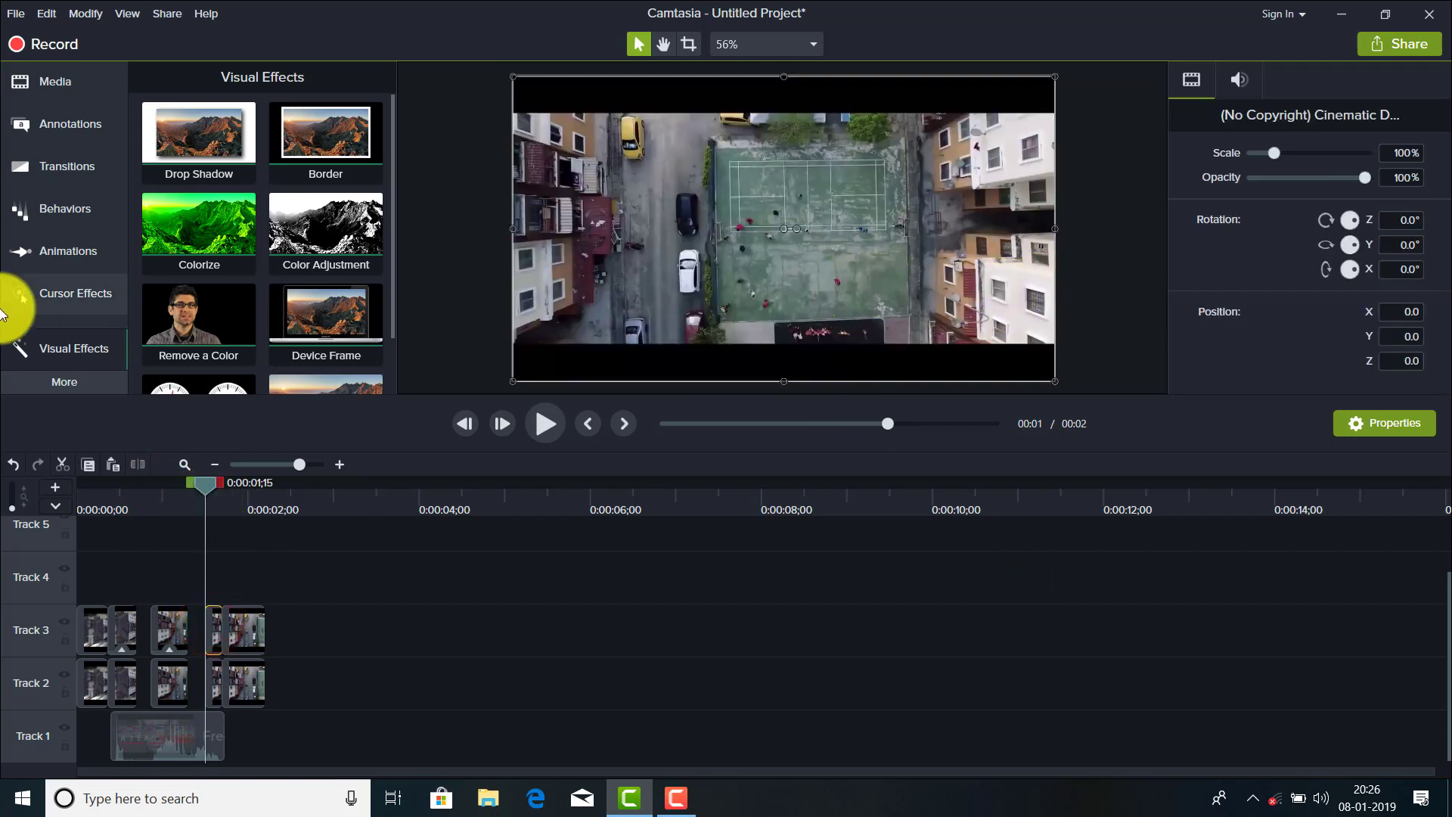
{"action": "left_click_drag", "start_coordinate": [186, 229], "coordinate": [204, 623]}
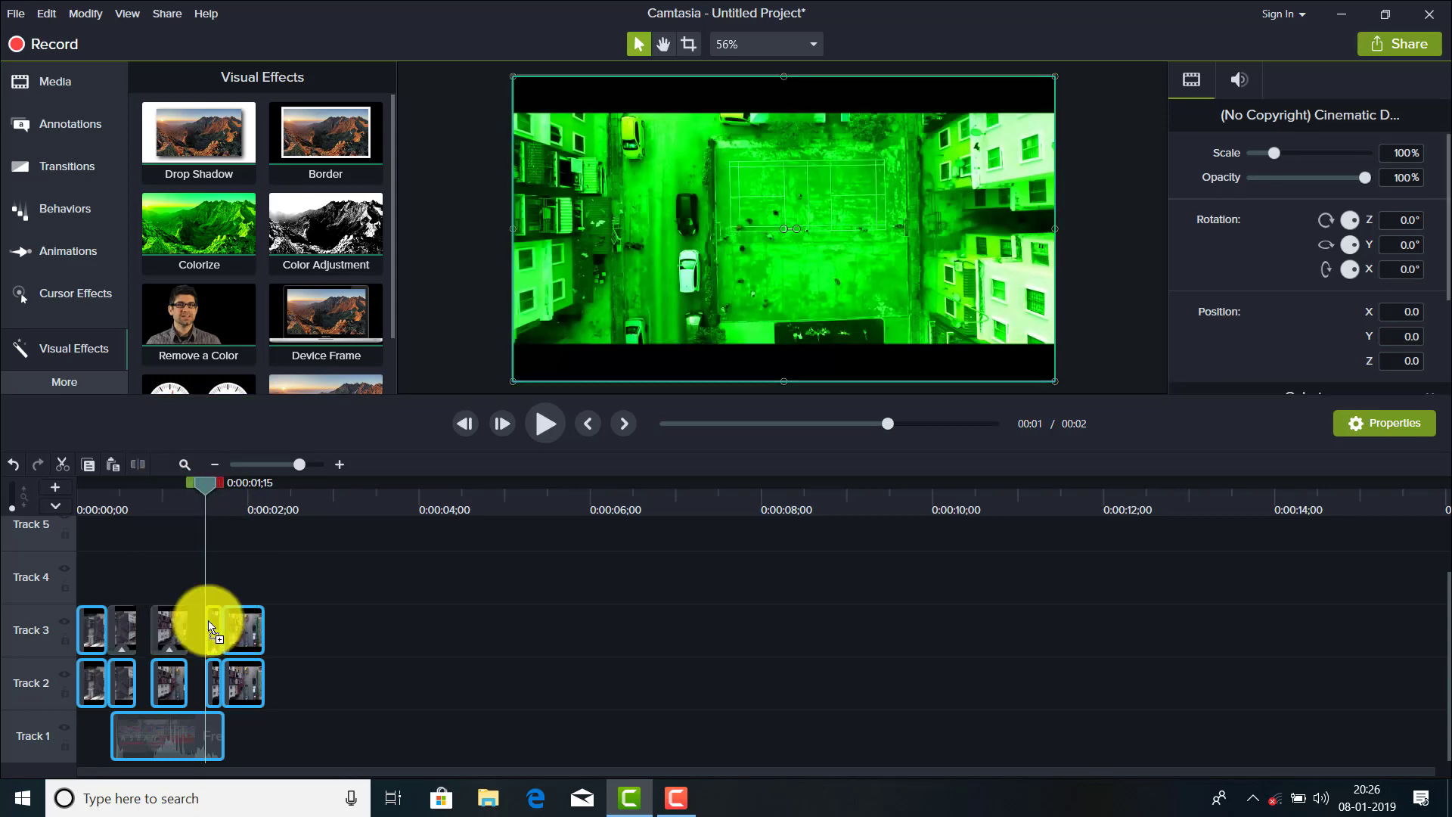
{"action": "left_click", "coordinate": [1387, 296]}
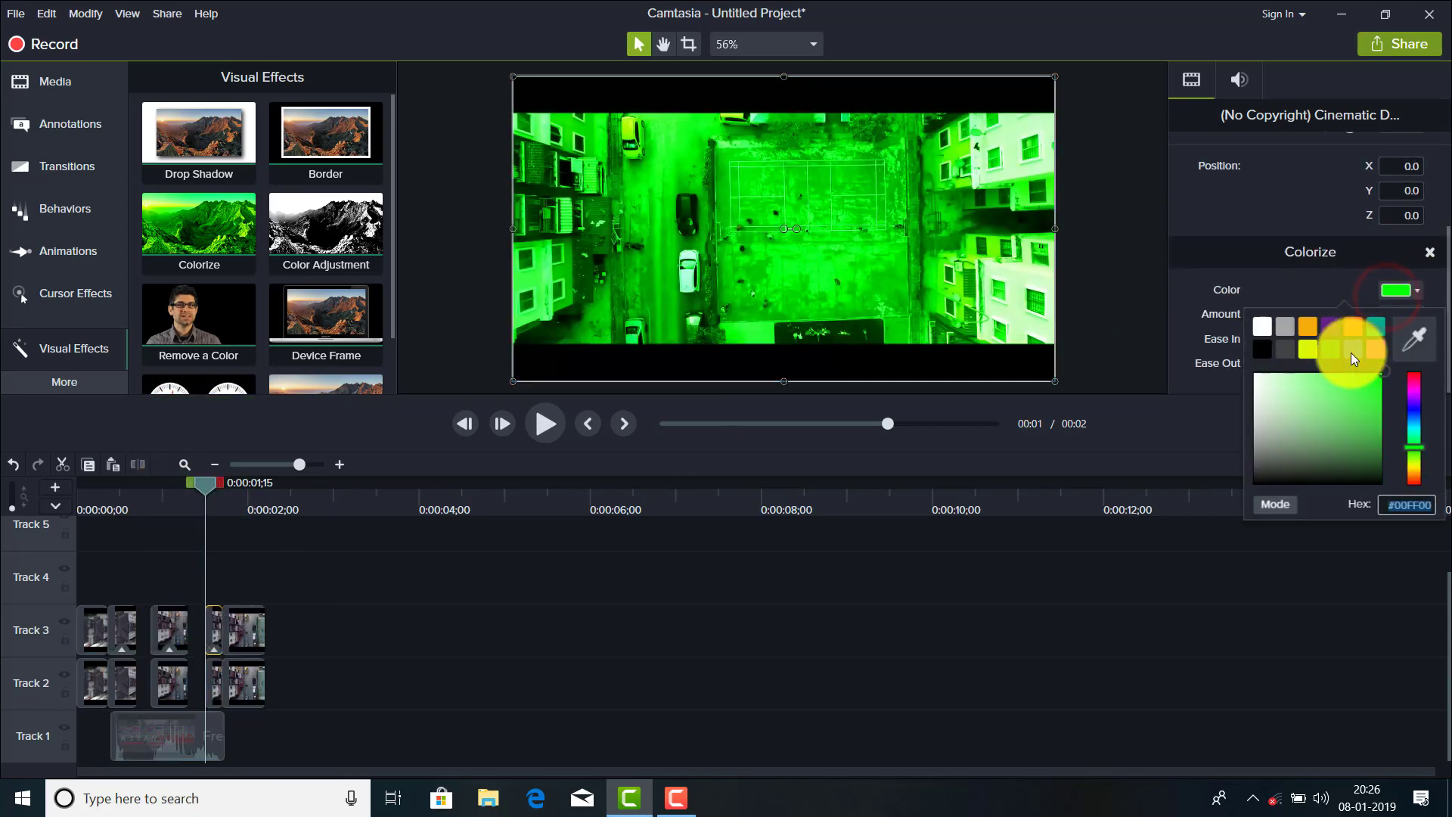
{"action": "left_click", "coordinate": [1351, 353]}
{"action": "left_click_drag", "start_coordinate": [1363, 313], "coordinate": [1310, 314]}
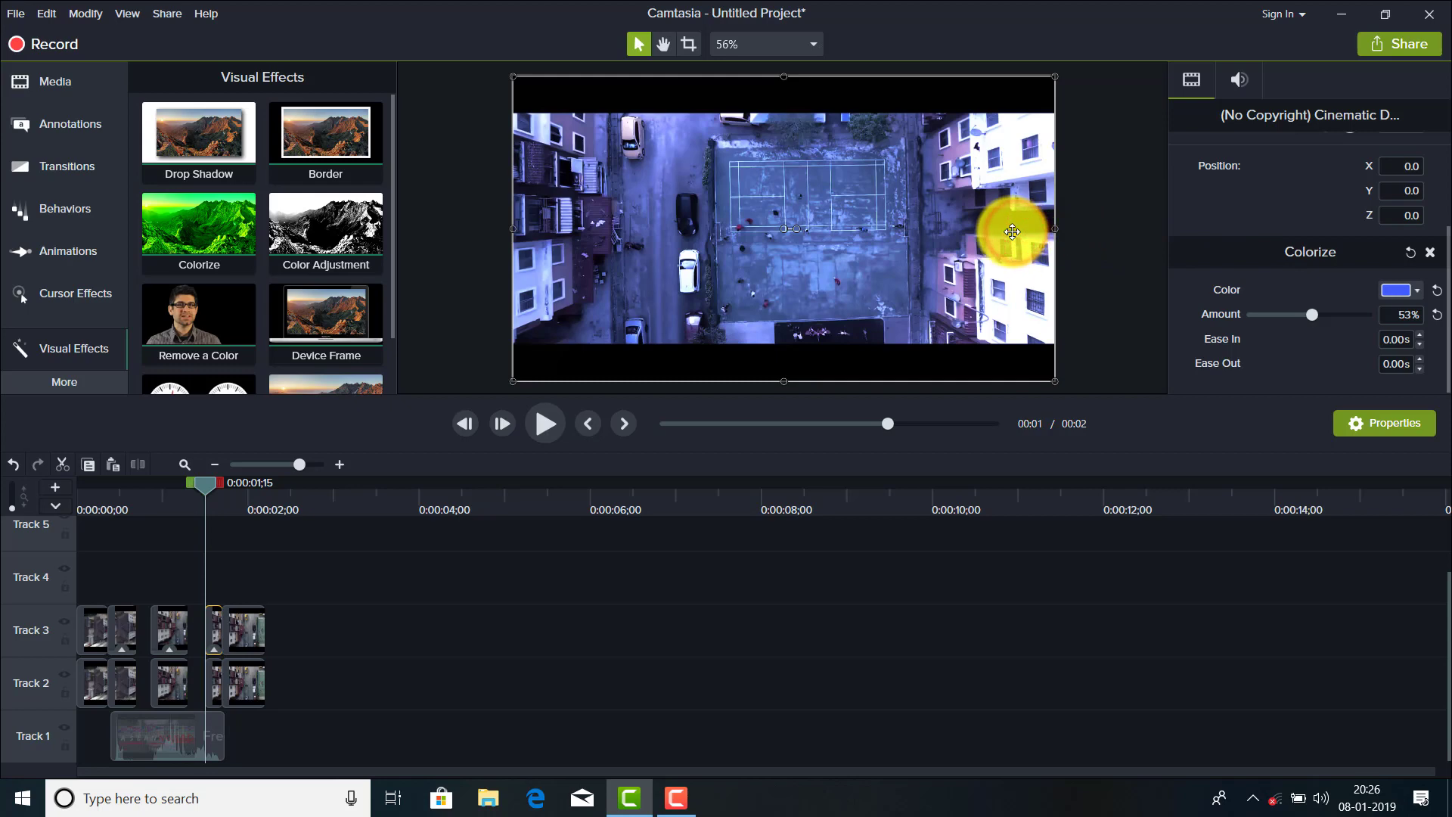
{"action": "left_click_drag", "start_coordinate": [1014, 234], "coordinate": [1001, 232]}
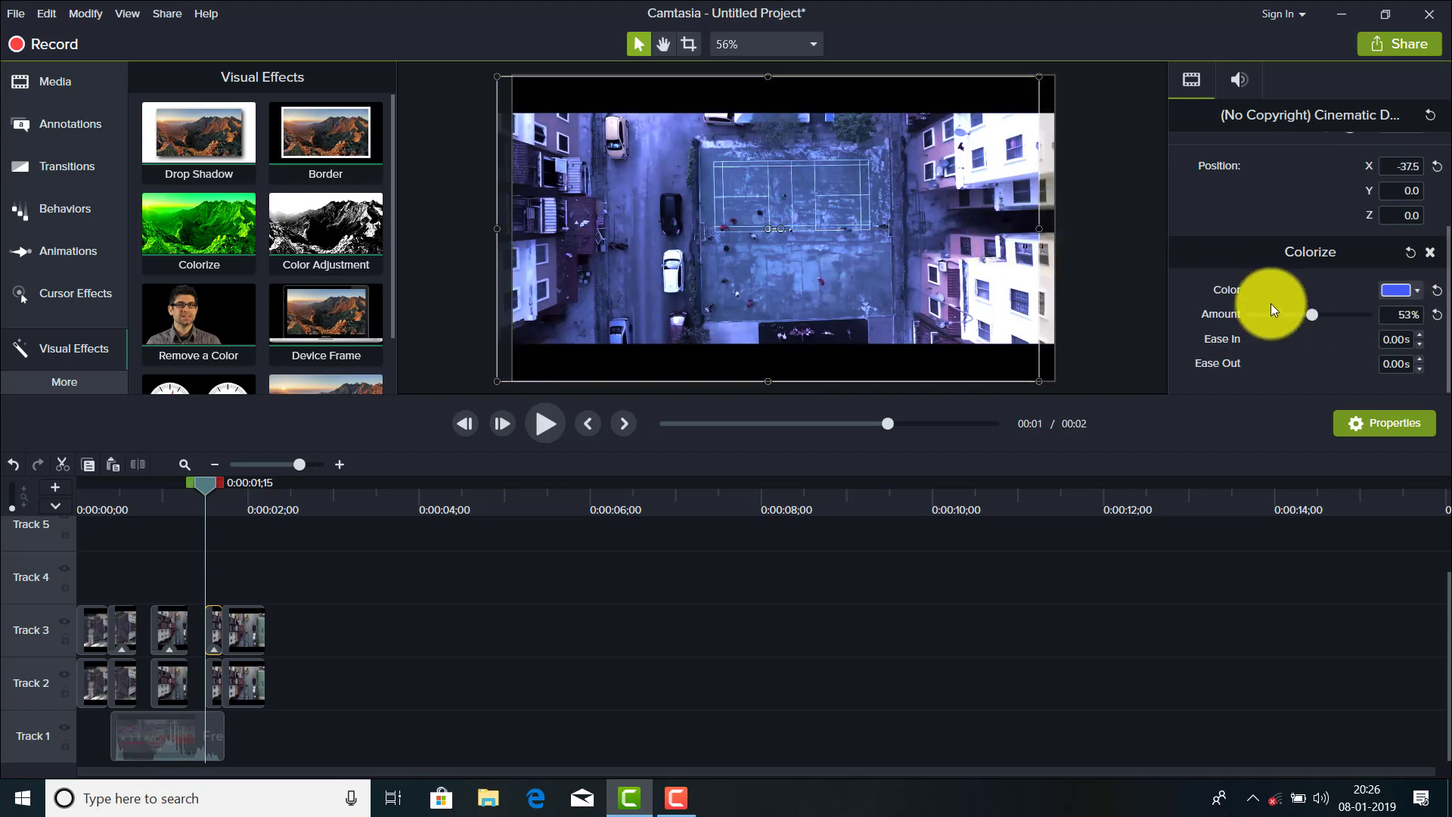
{"action": "scroll", "coordinate": [1369, 222], "scroll_direction": "up", "scroll_amount": 3}
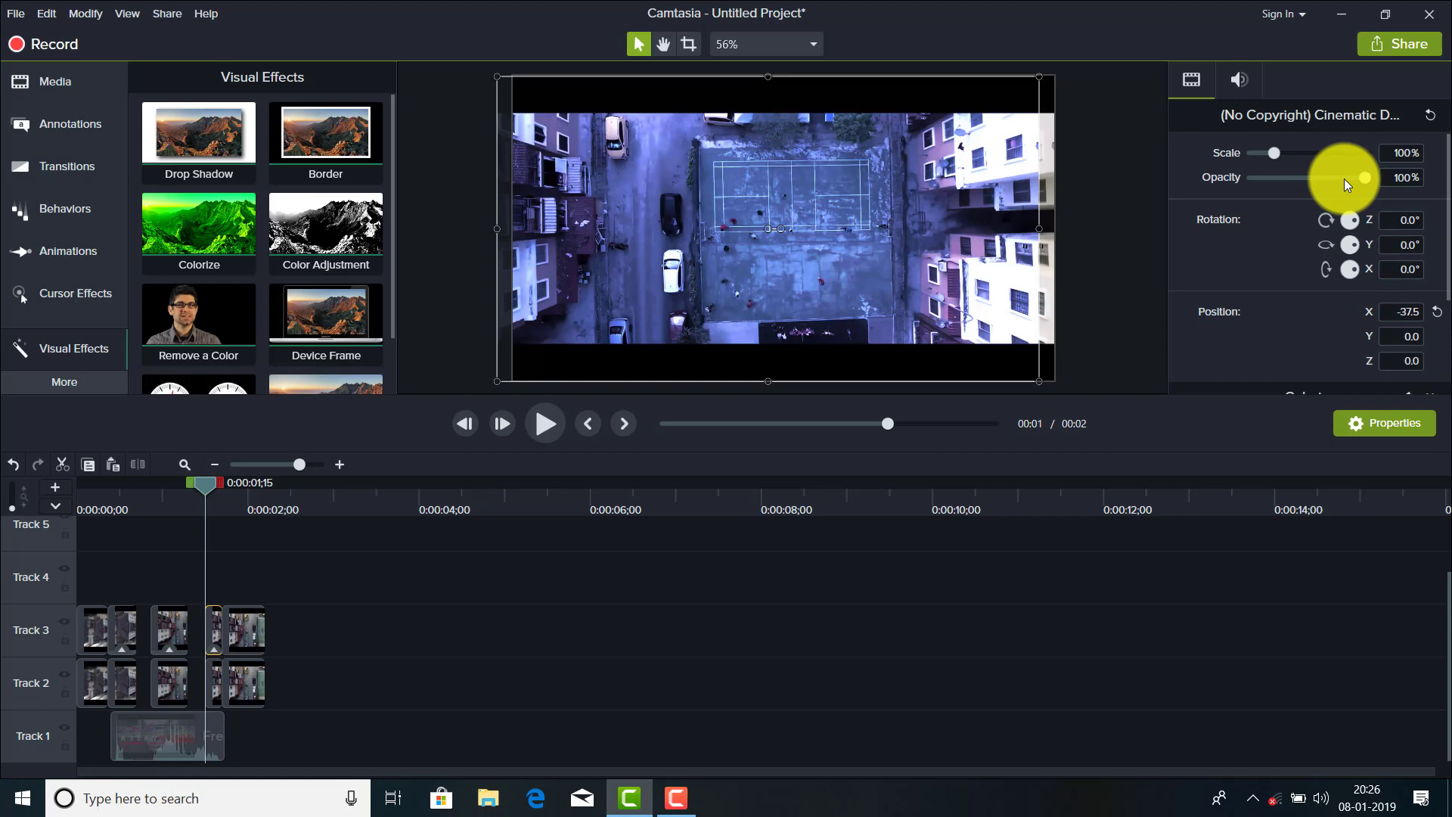
{"action": "left_click_drag", "start_coordinate": [1365, 178], "coordinate": [1306, 185]}
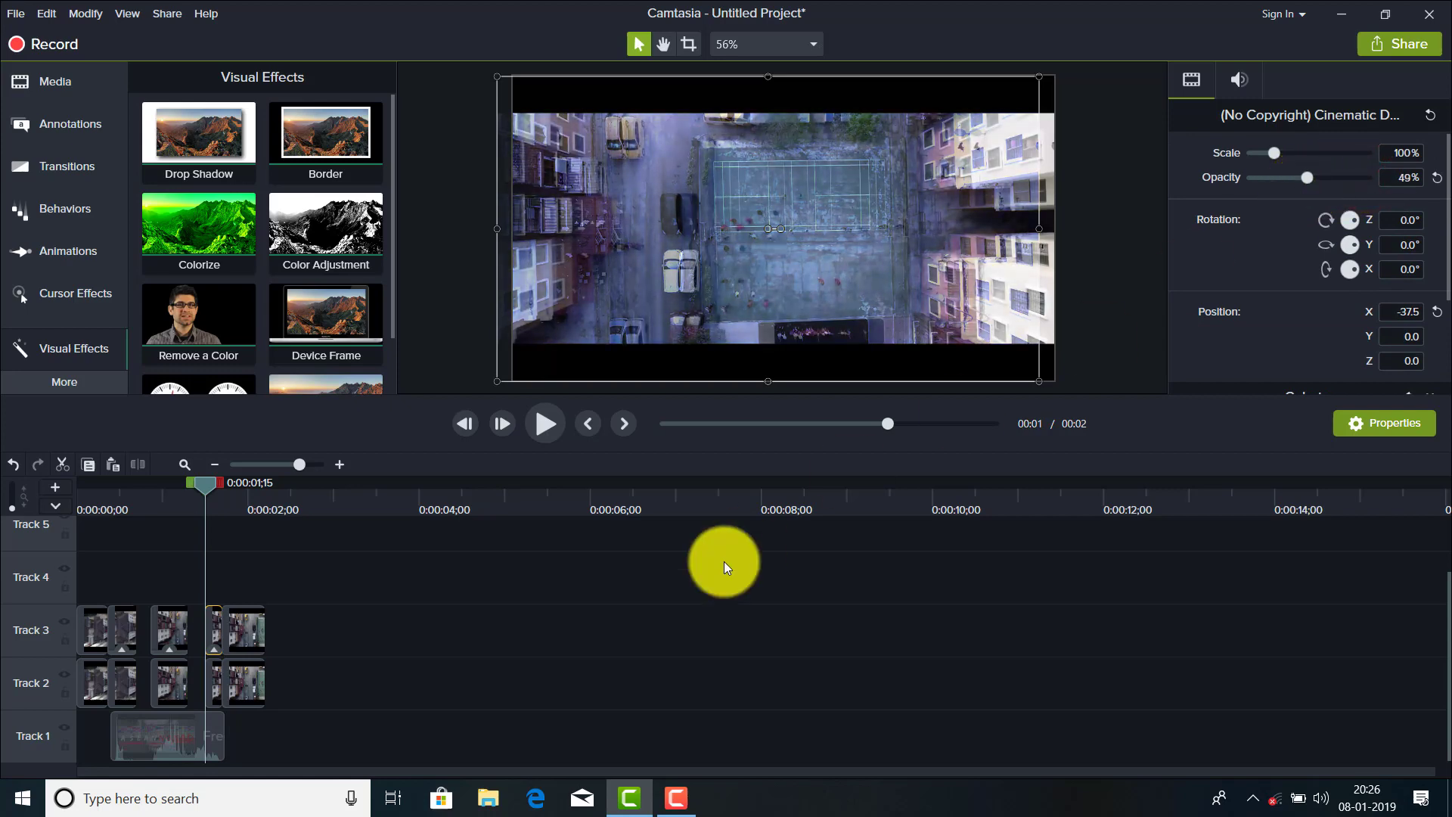
{"action": "left_click", "coordinate": [694, 574]}
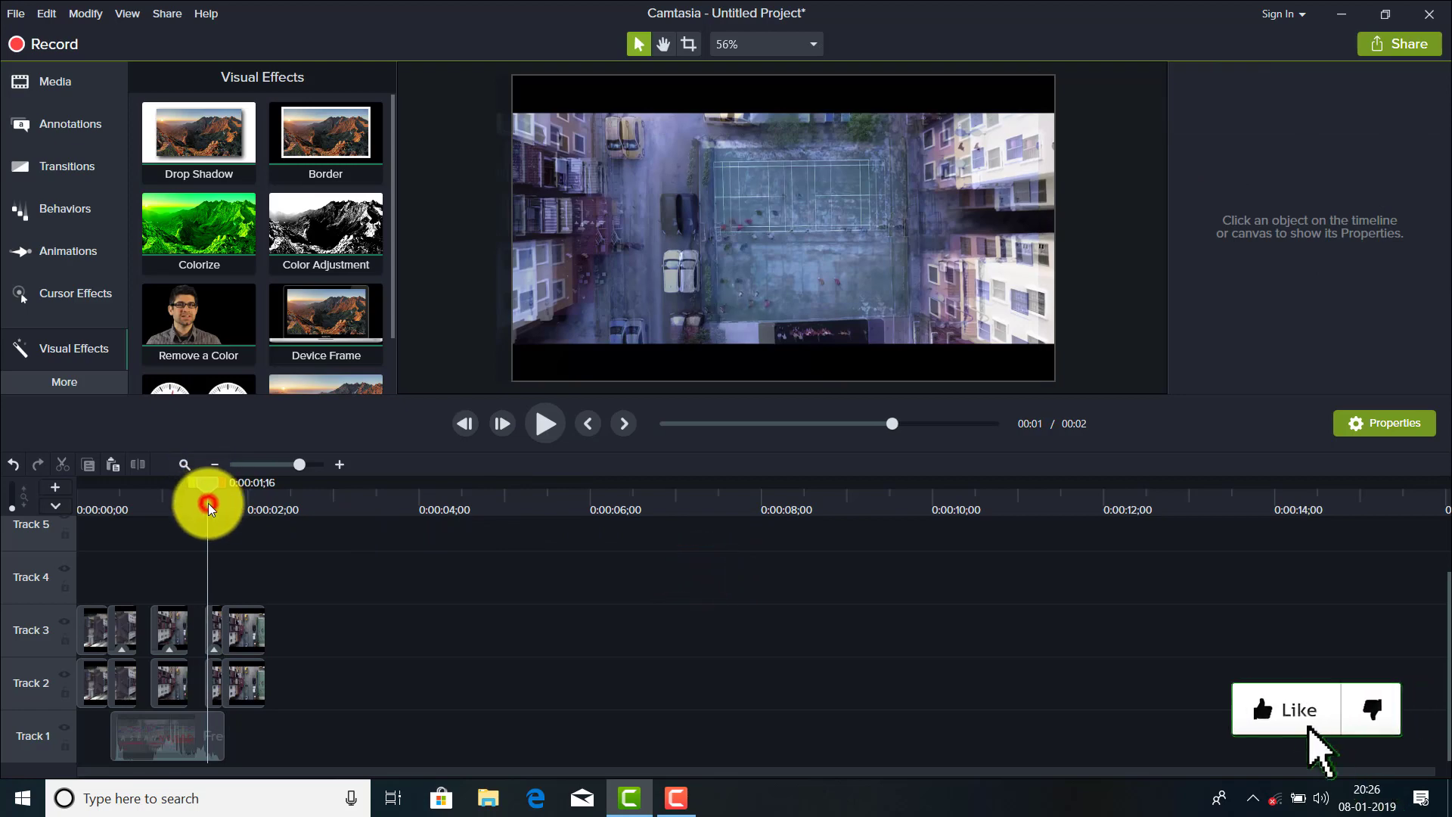
{"action": "left_click_drag", "start_coordinate": [208, 495], "coordinate": [44, 511]}
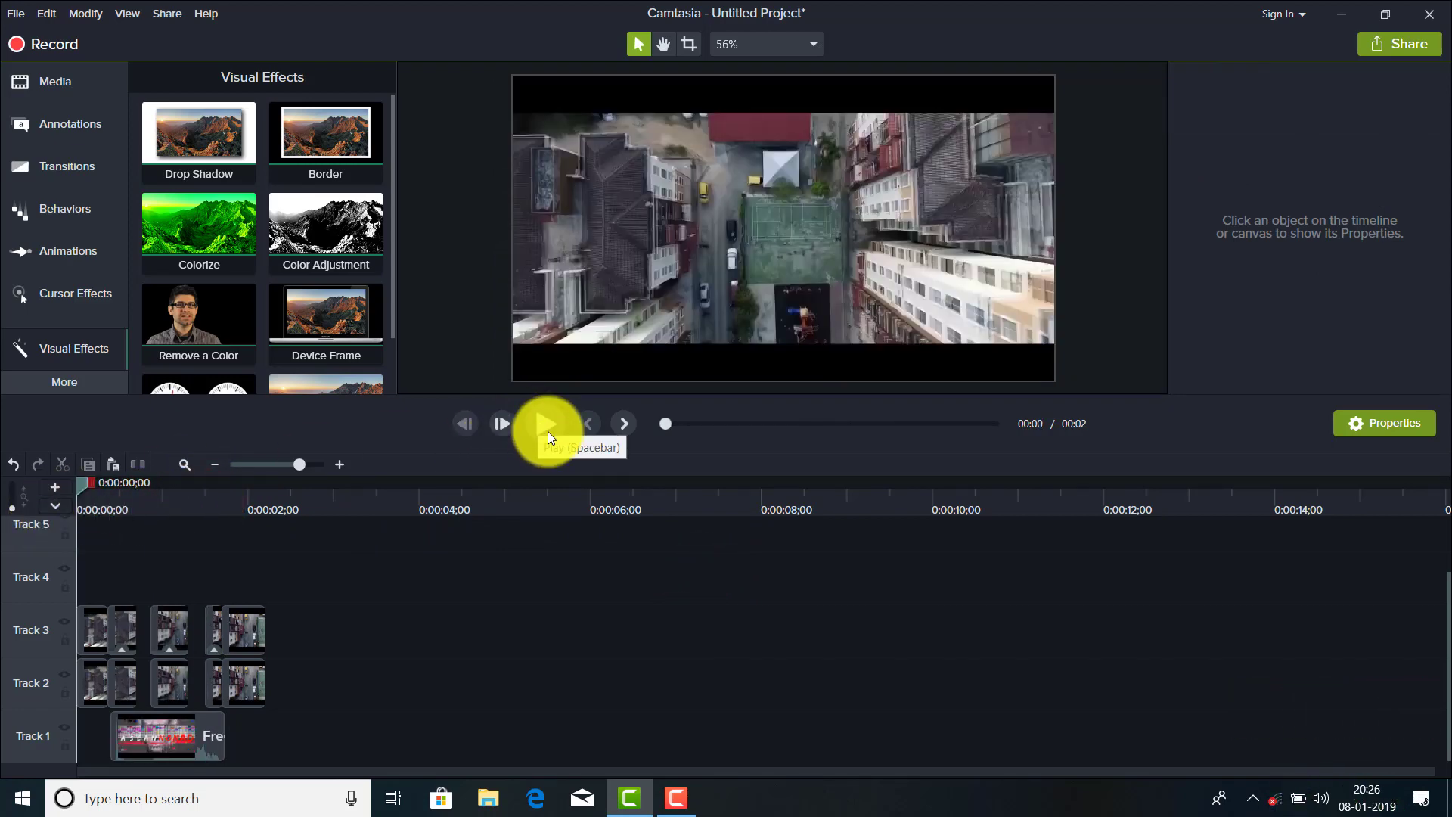
{"action": "left_click", "coordinate": [548, 431]}
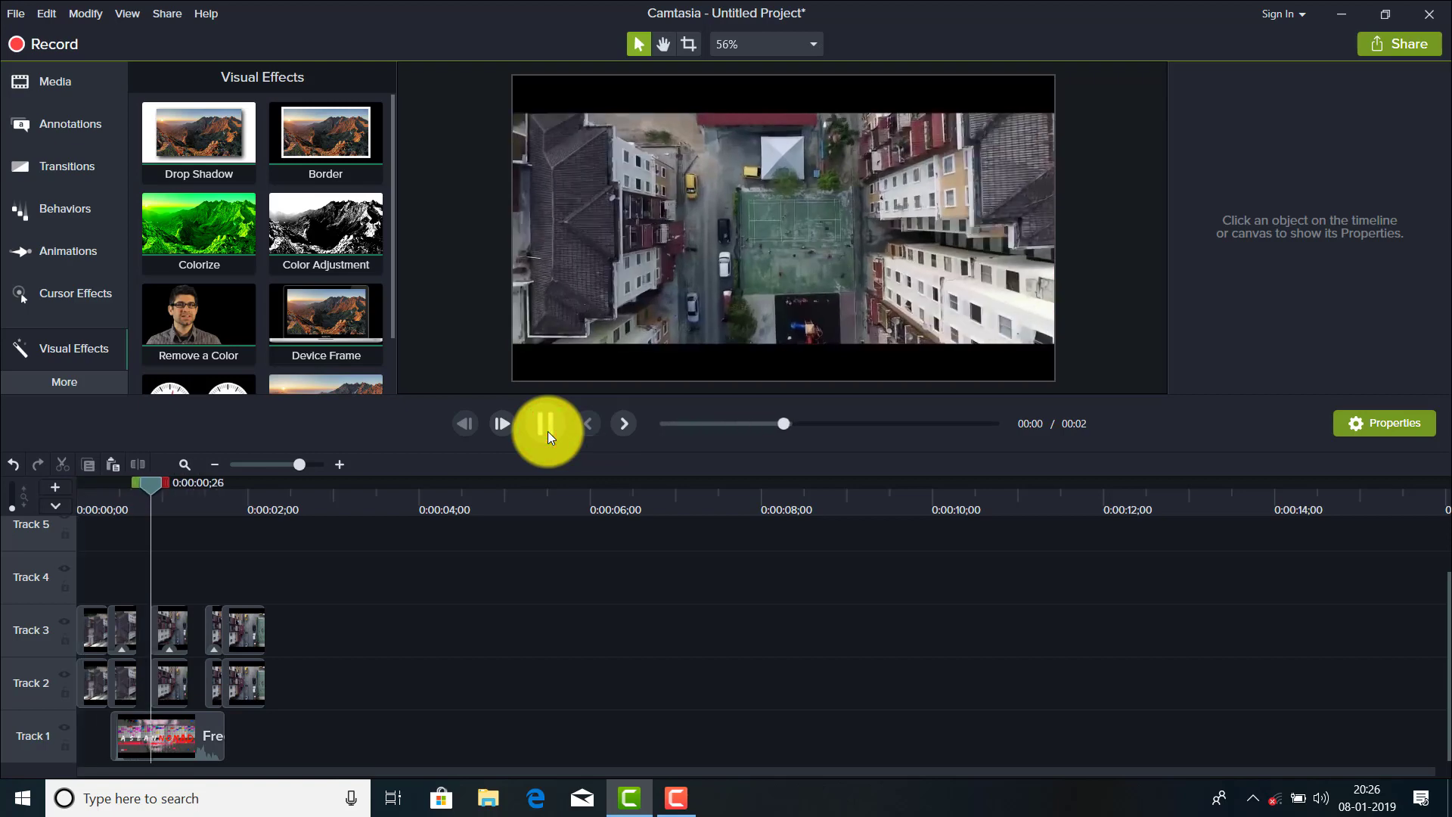
{"action": "left_click", "coordinate": [547, 431]}
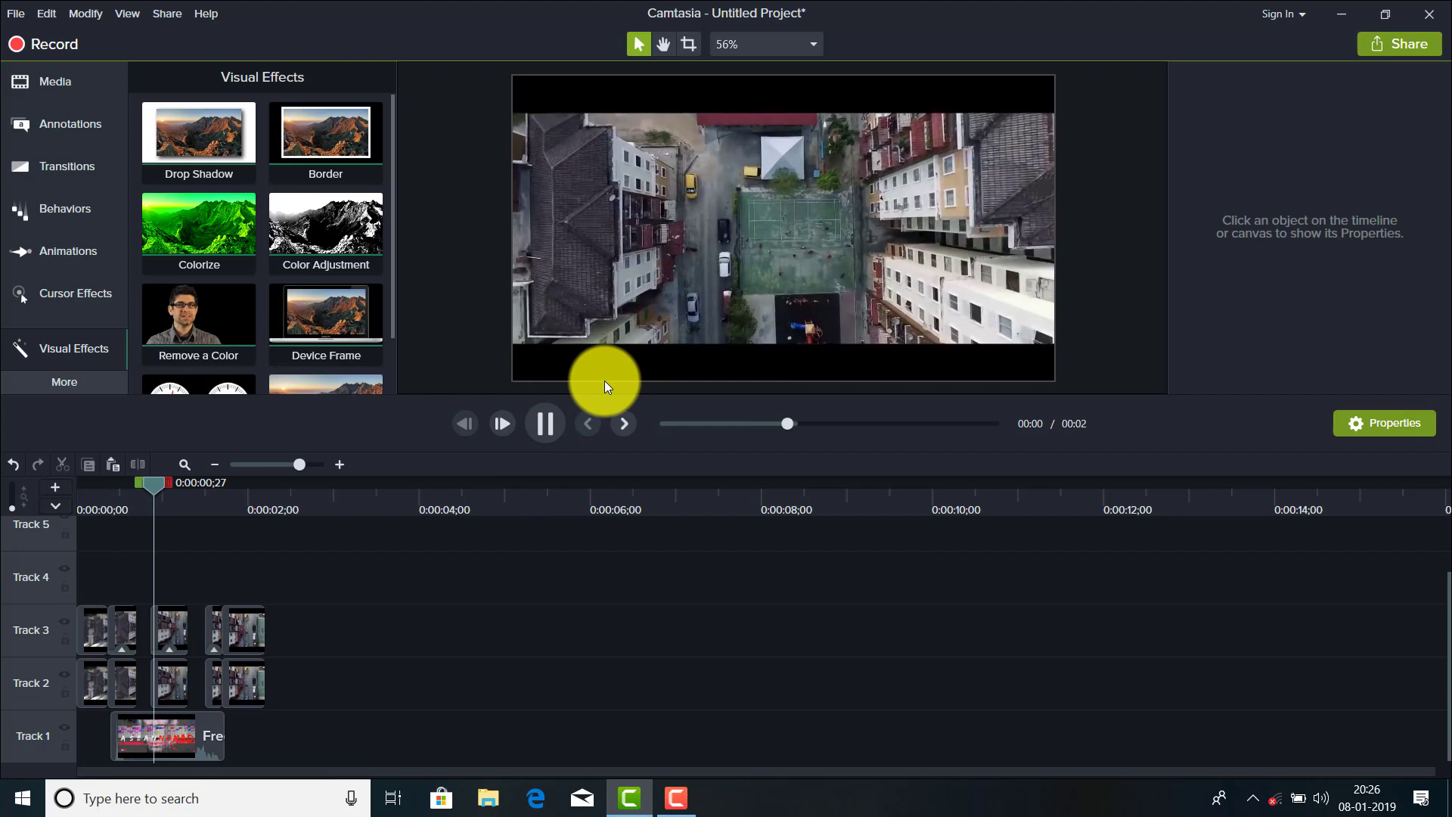
{"action": "left_click", "coordinate": [542, 425]}
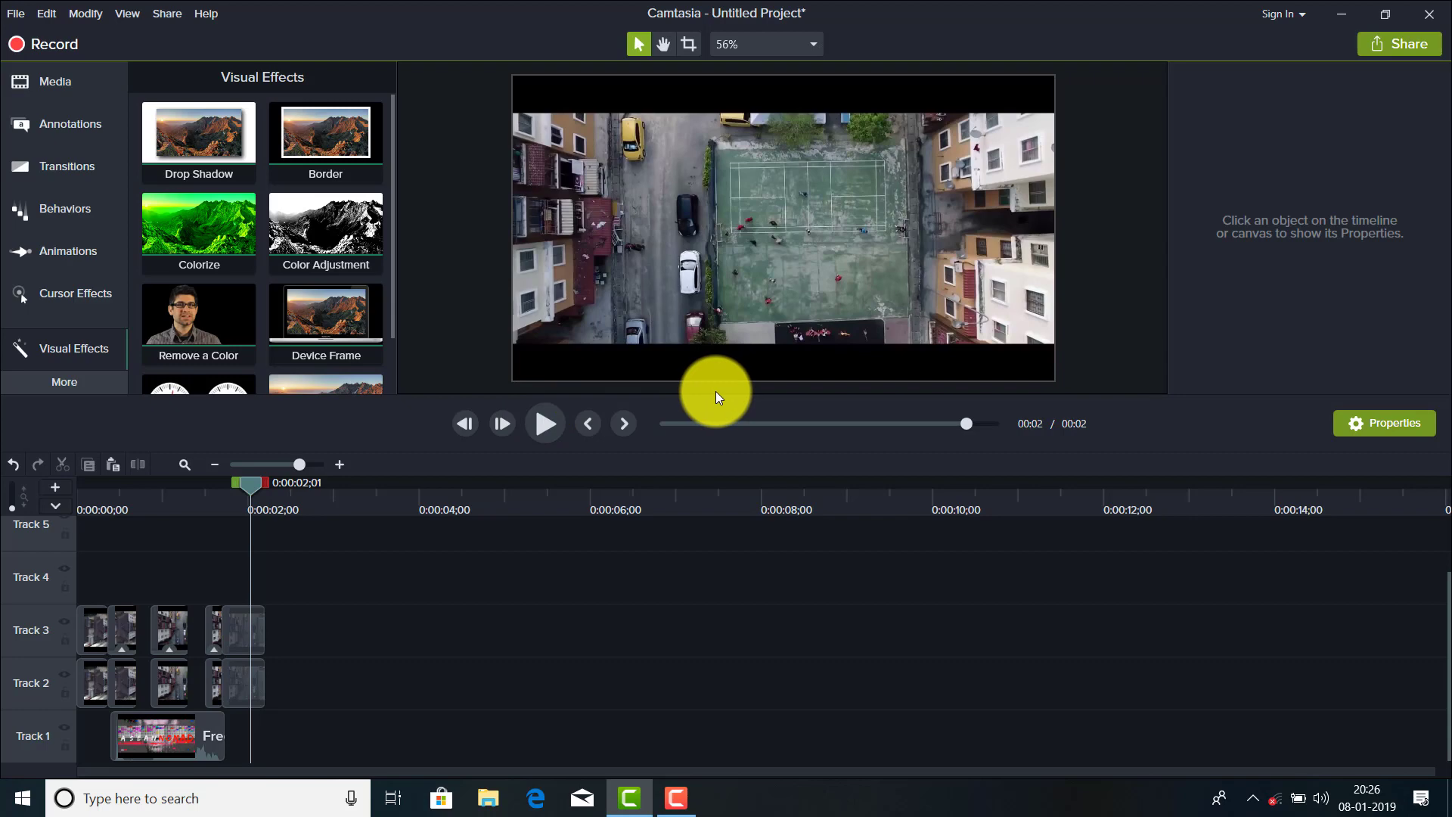
{"action": "mouse_move", "coordinate": [253, 482]}
{"action": "left_mouse_down"}
{"action": "mouse_move", "coordinate": [176, 503]}
{"action": "mouse_move", "coordinate": [259, 491]}
{"action": "mouse_move", "coordinate": [84, 481]}
{"action": "left_mouse_up"}
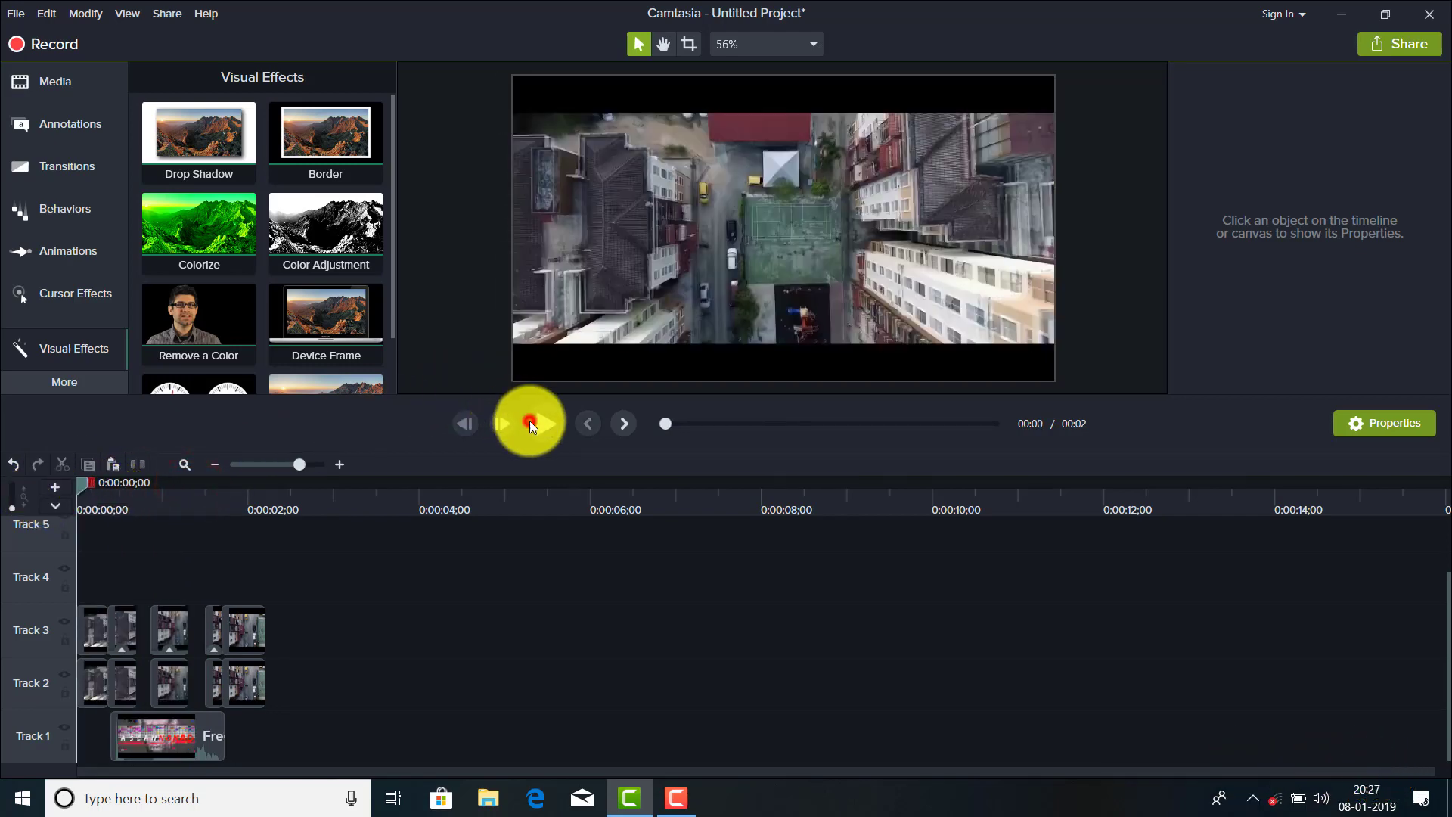
{"action": "left_click", "coordinate": [561, 422]}
{"action": "left_click", "coordinate": [559, 422]}
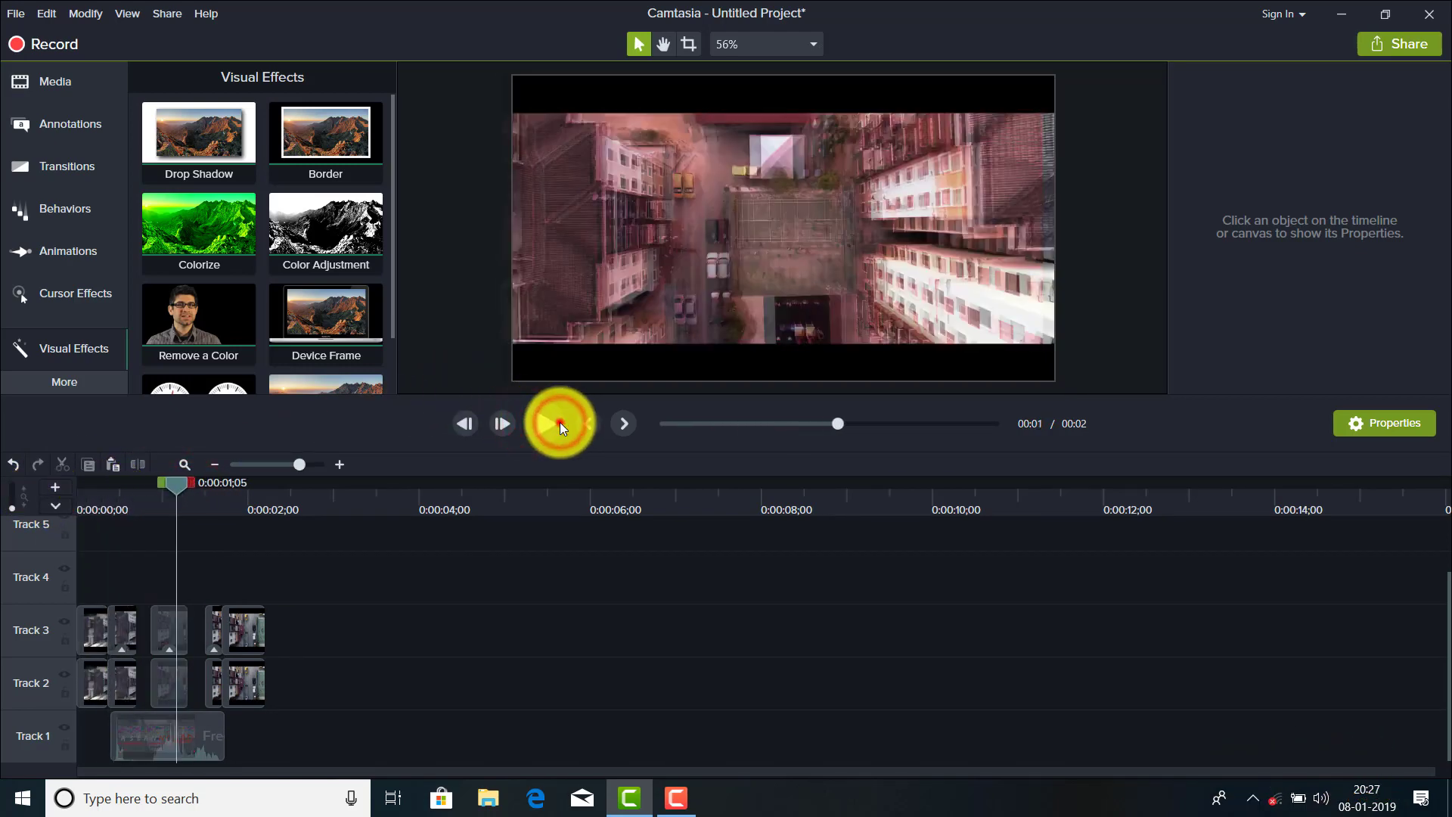
{"action": "left_click", "coordinate": [560, 422]}
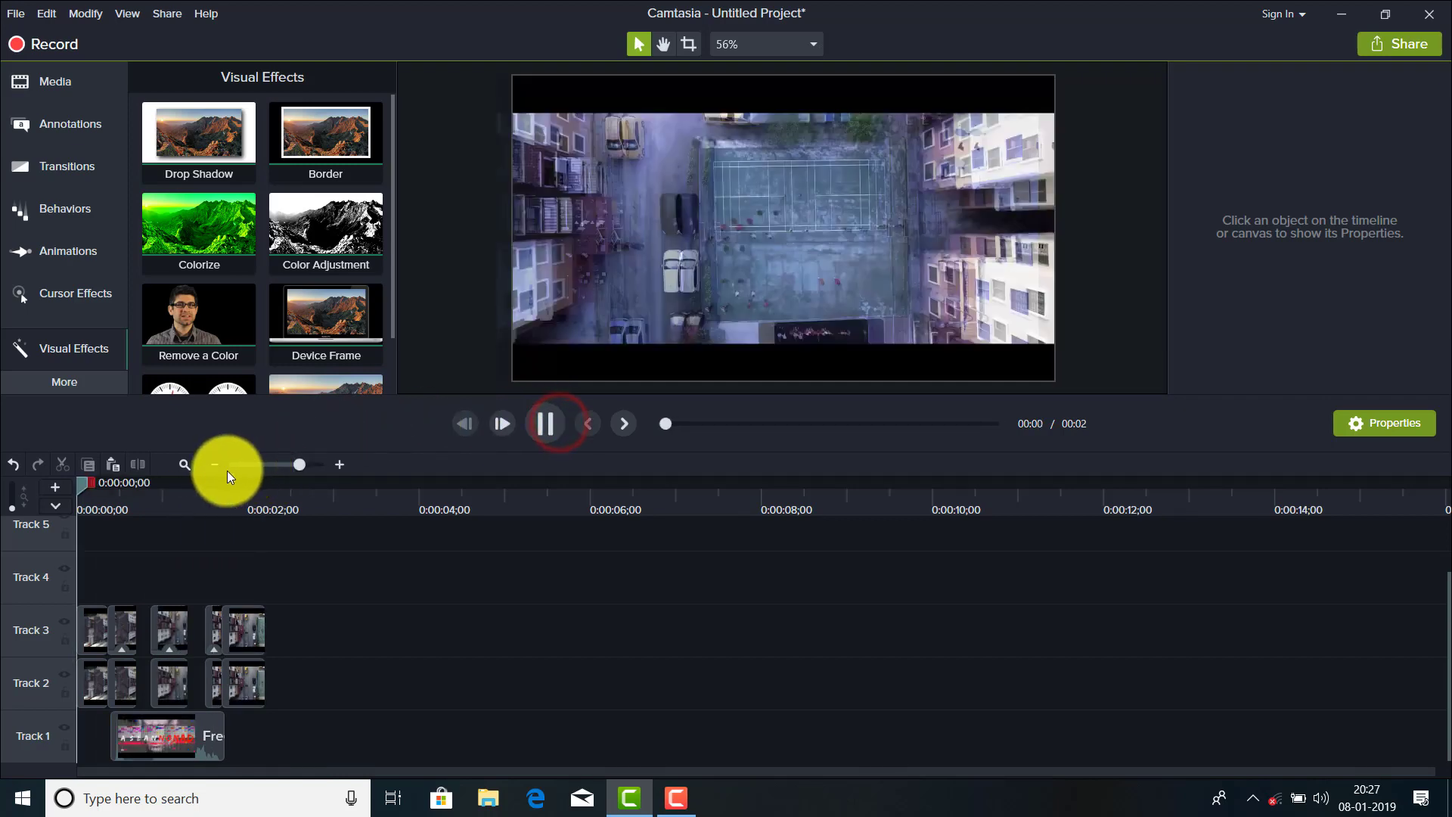
Render the project to a local MP4 file with the Smart Player option
{"action": "left_click", "coordinate": [182, 13]}
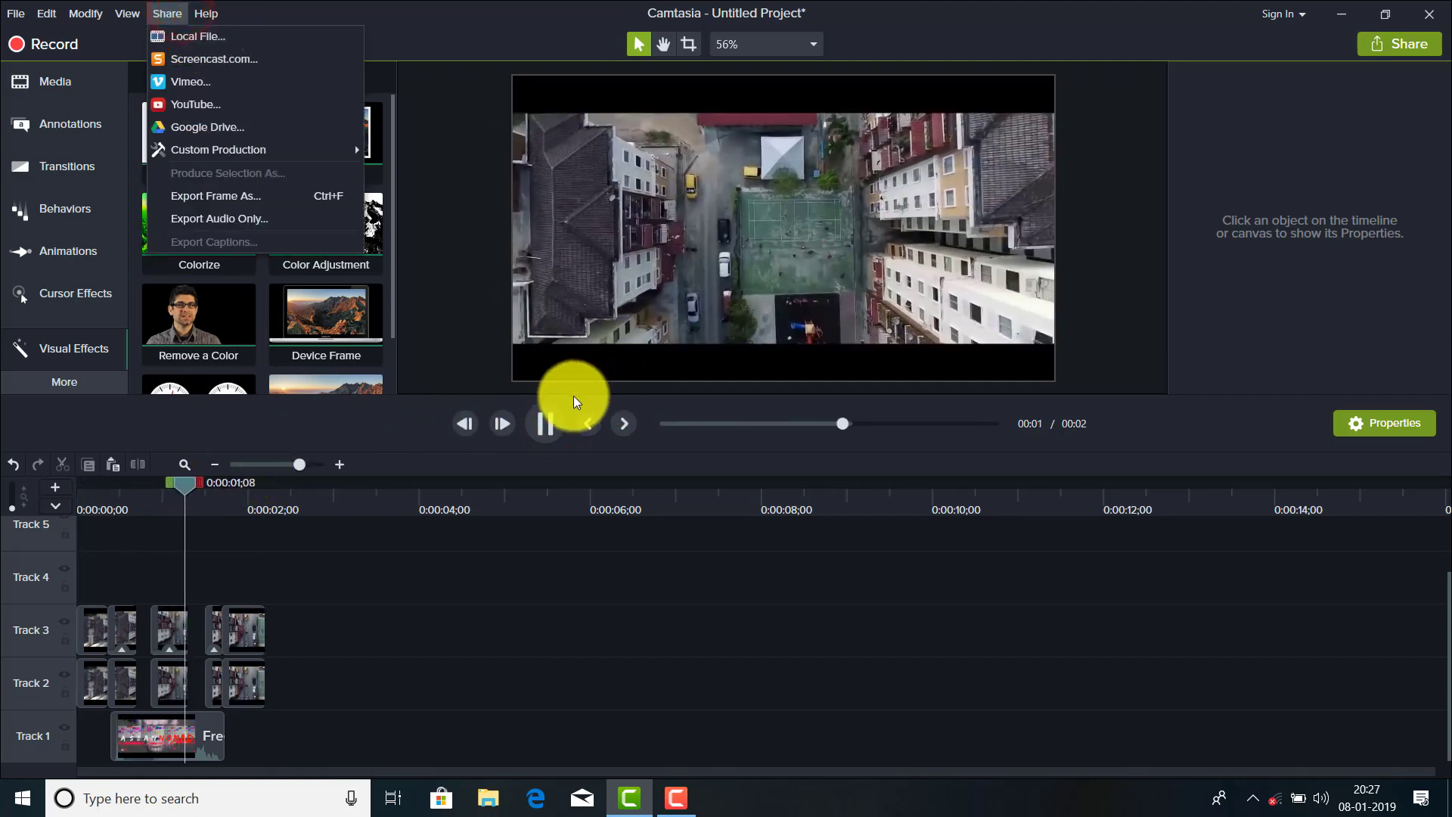
{"action": "left_click", "coordinate": [545, 422]}
{"action": "left_click", "coordinate": [181, 13]}
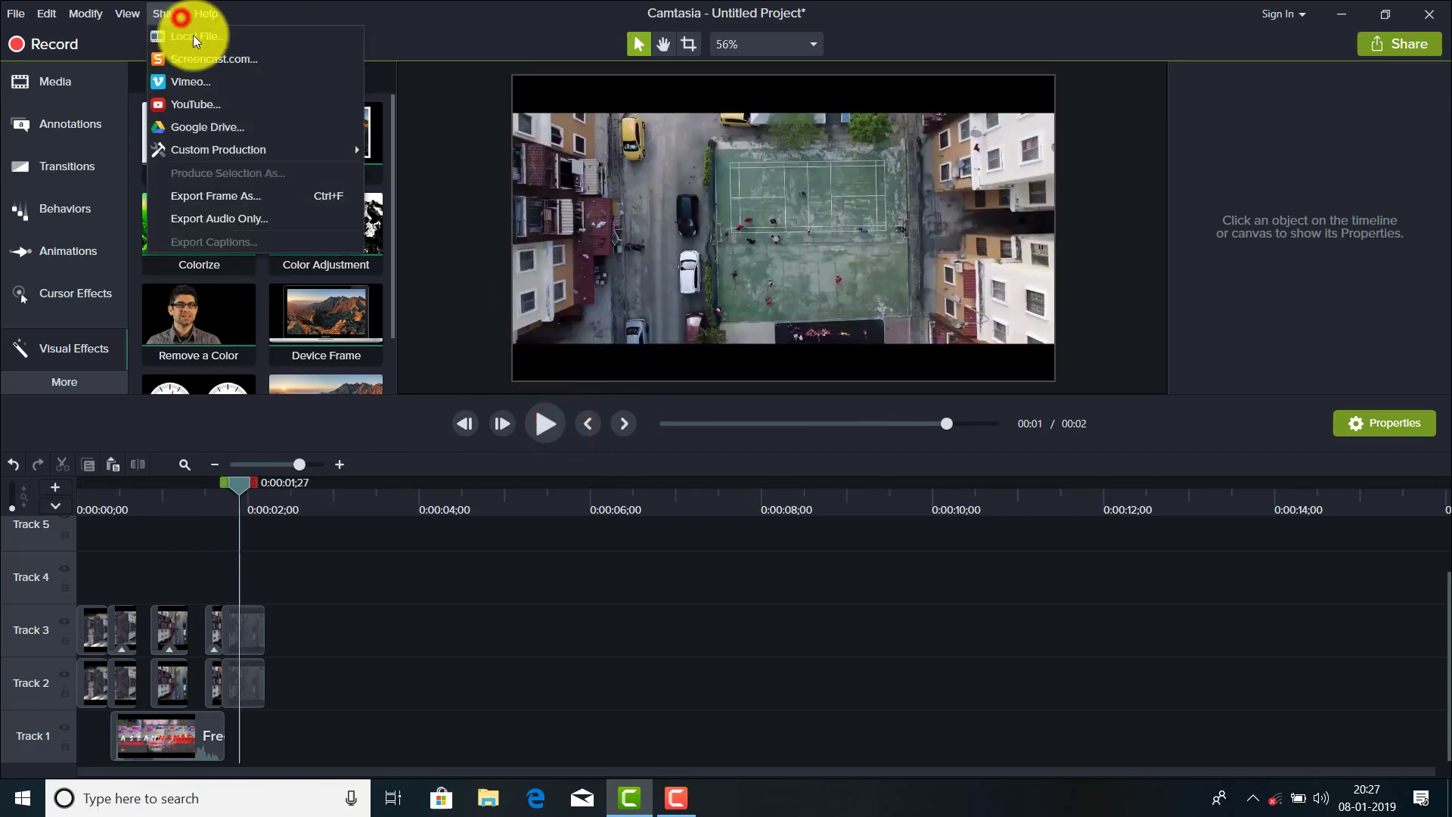
{"action": "left_click", "coordinate": [199, 50]}
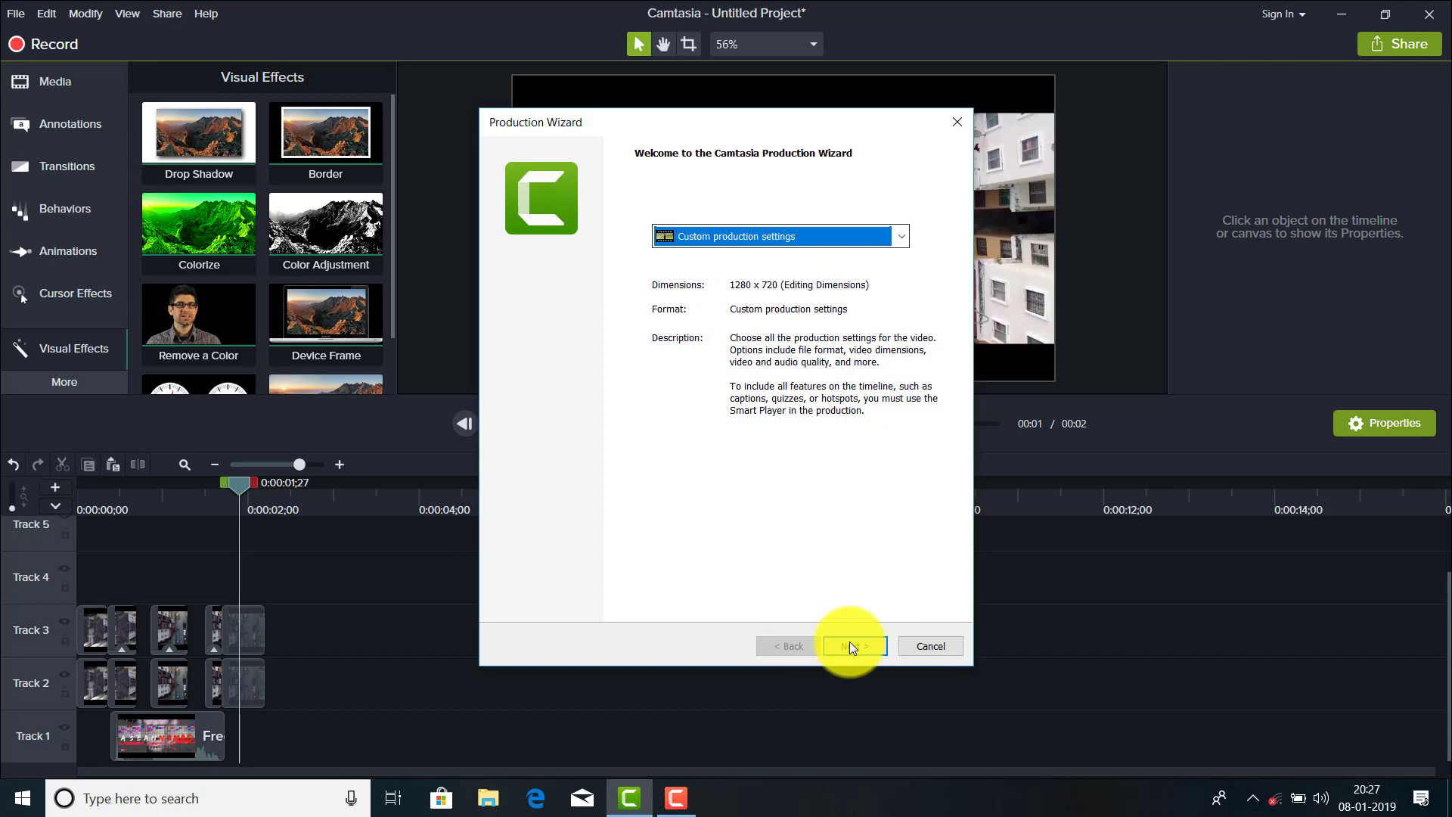
{"action": "left_click", "coordinate": [851, 645]}
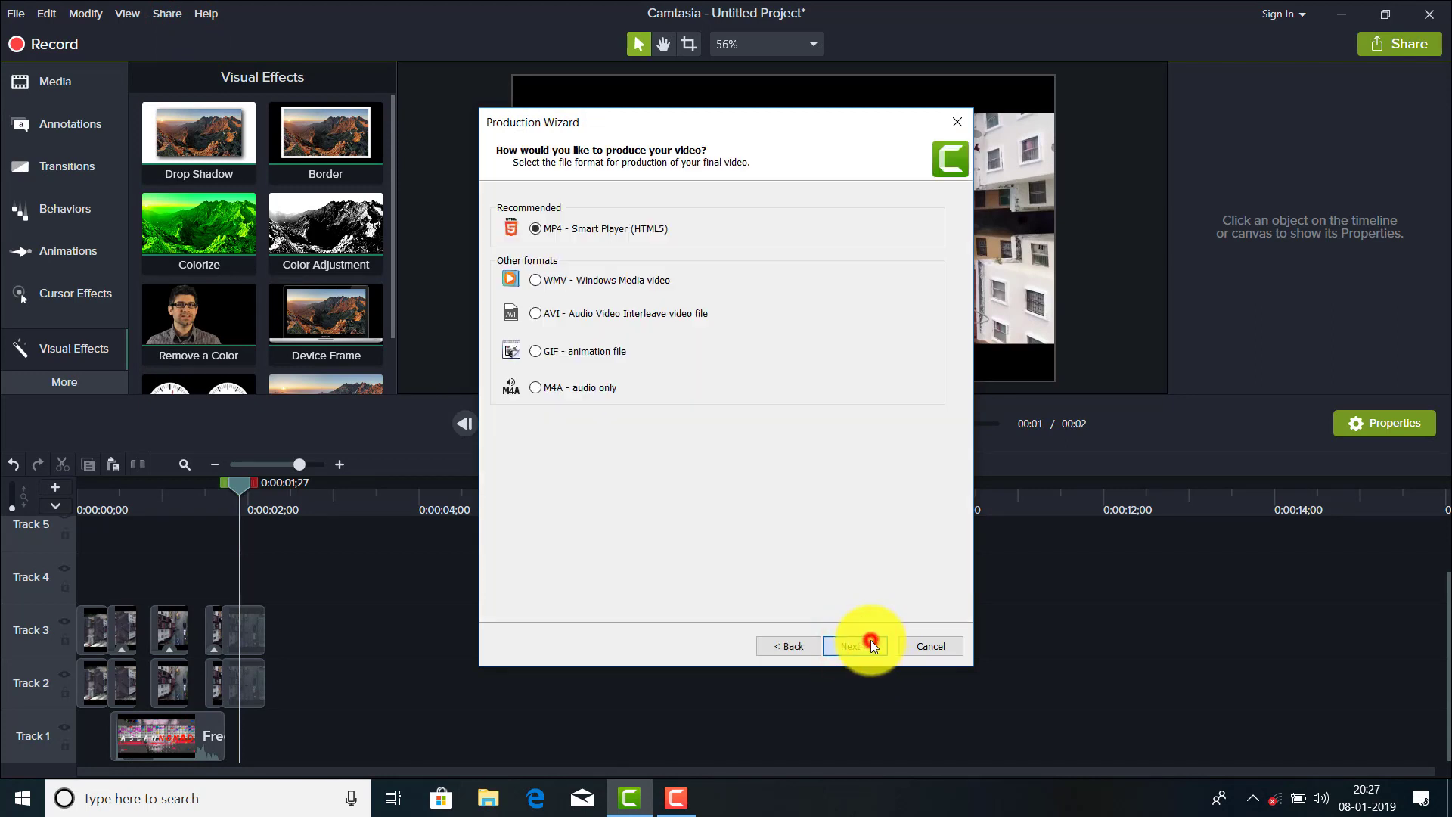
{"action": "left_click", "coordinate": [870, 640]}
{"action": "left_click", "coordinate": [869, 639]}
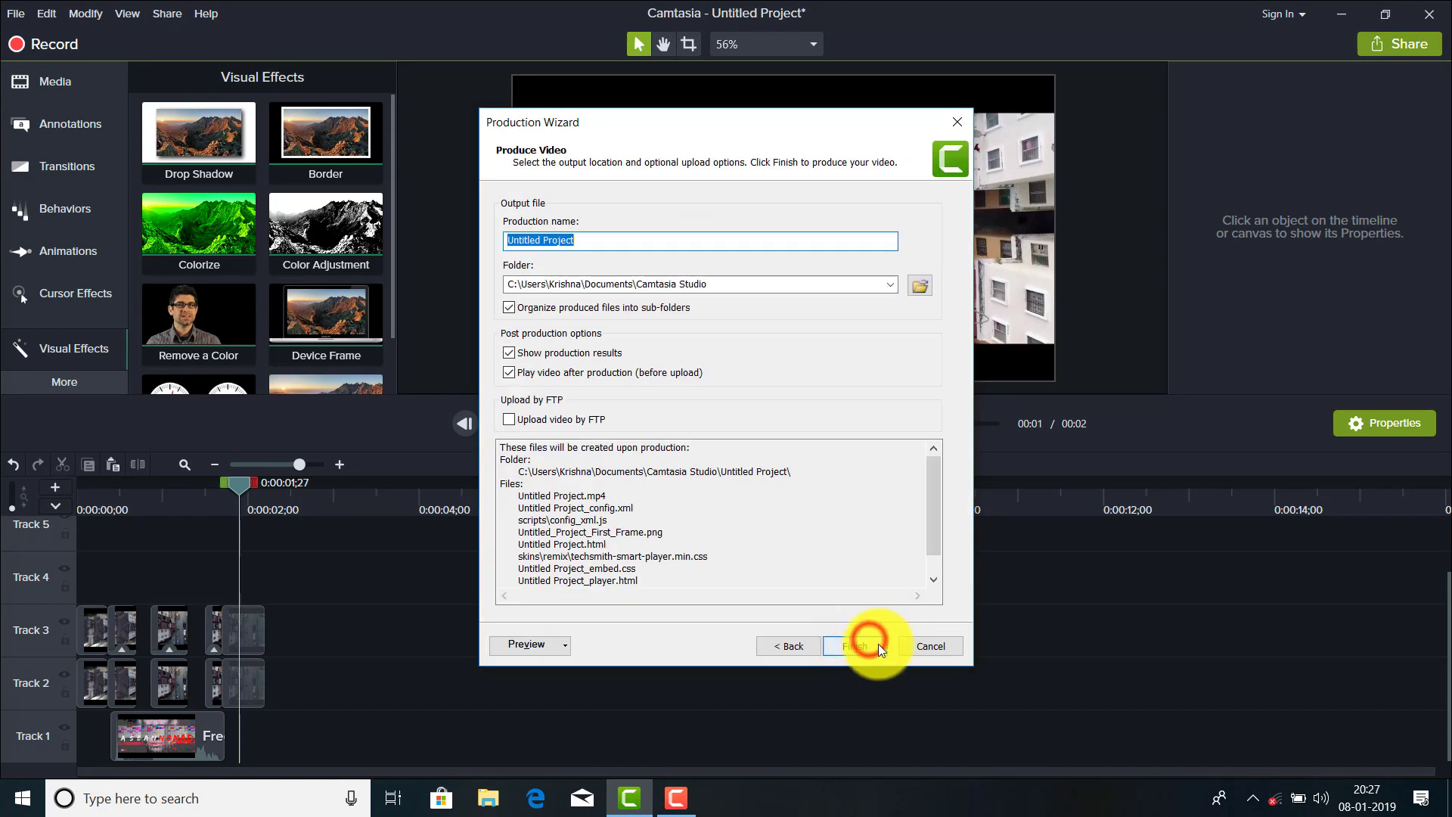
{"action": "left_click", "coordinate": [877, 647]}
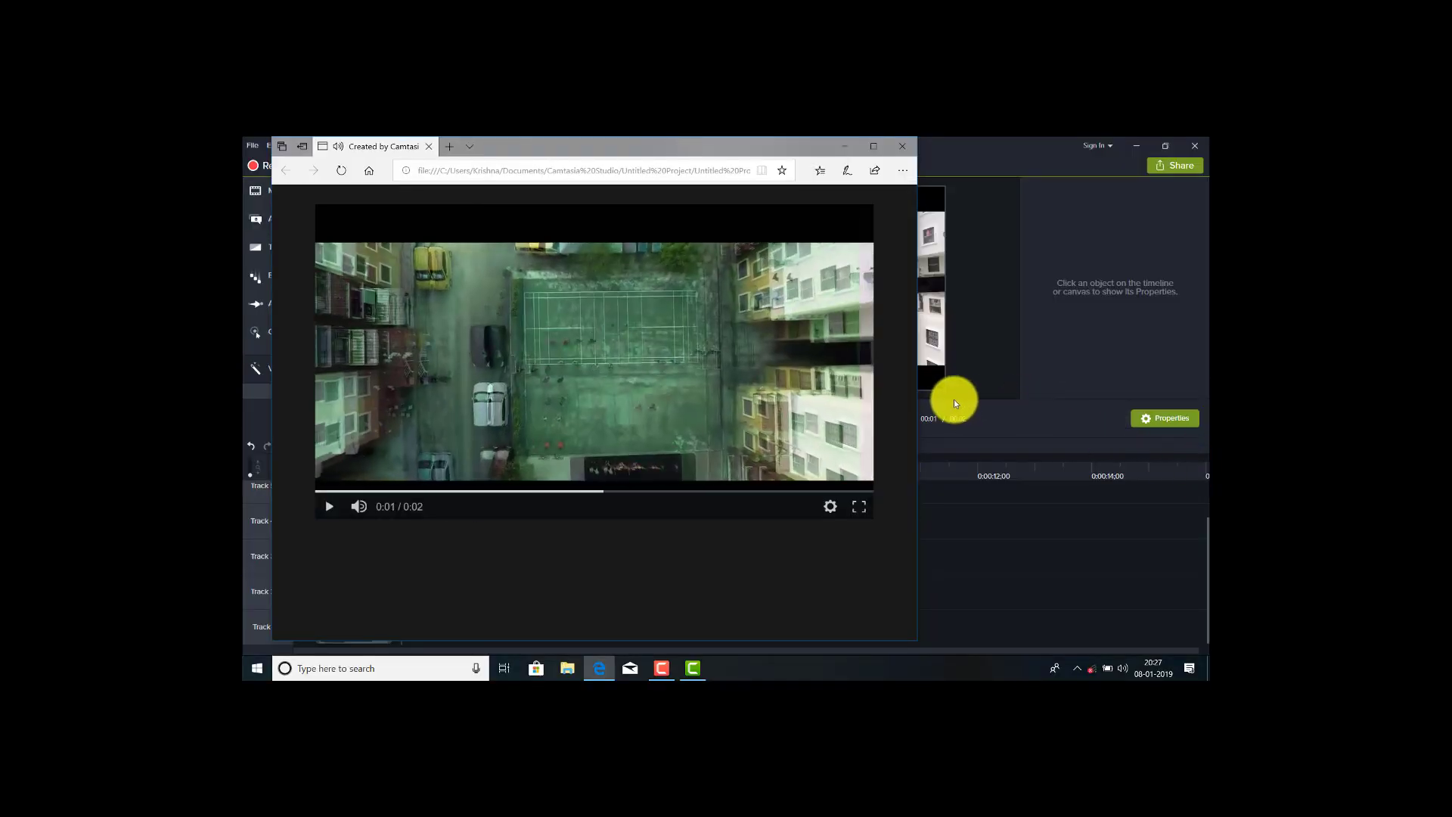
Play and replay the rendered MP4 in Edge, then close Edge and Production Results
{"action": "left_click", "coordinate": [481, 334]}
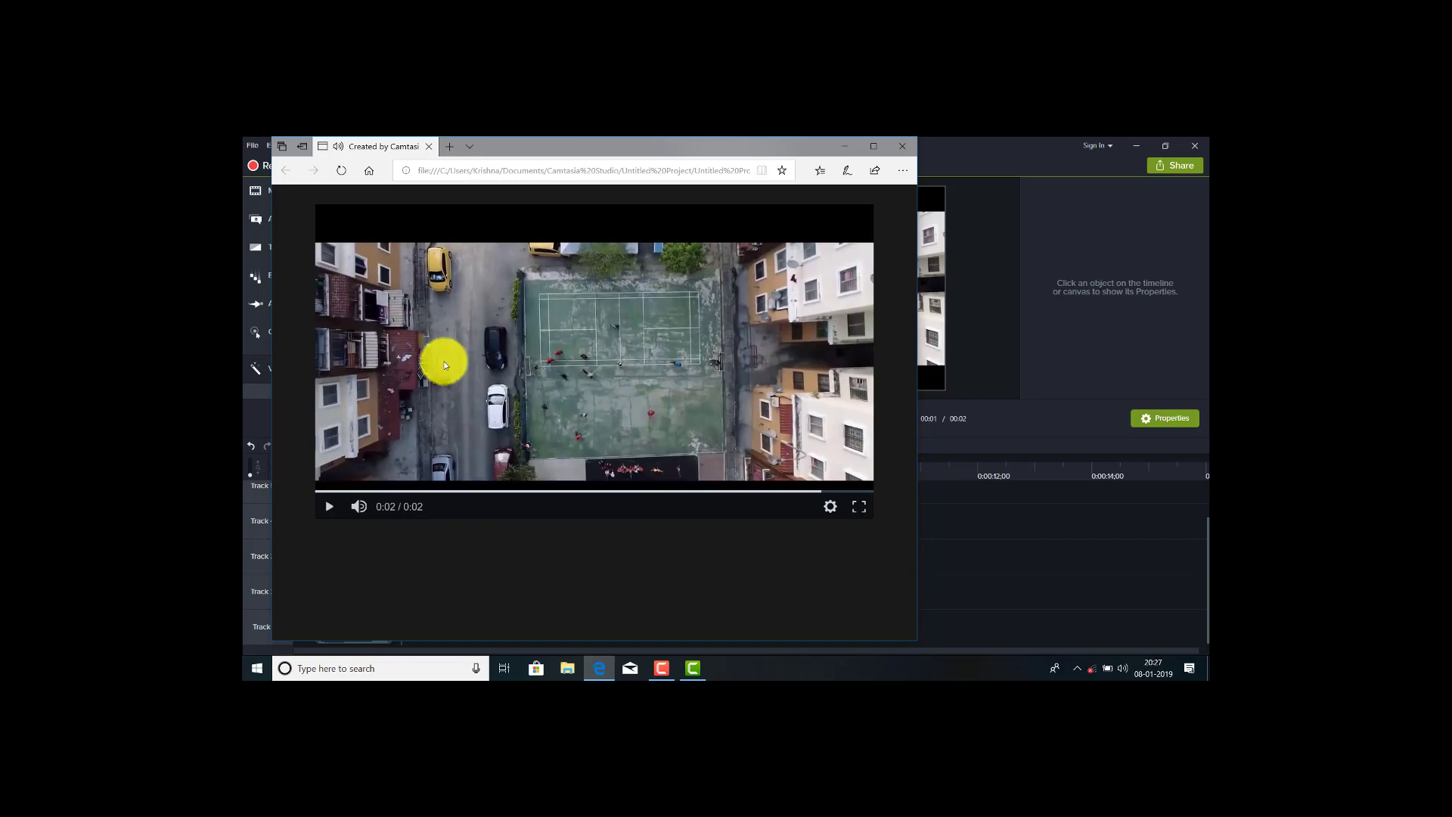
{"action": "left_click", "coordinate": [328, 504]}
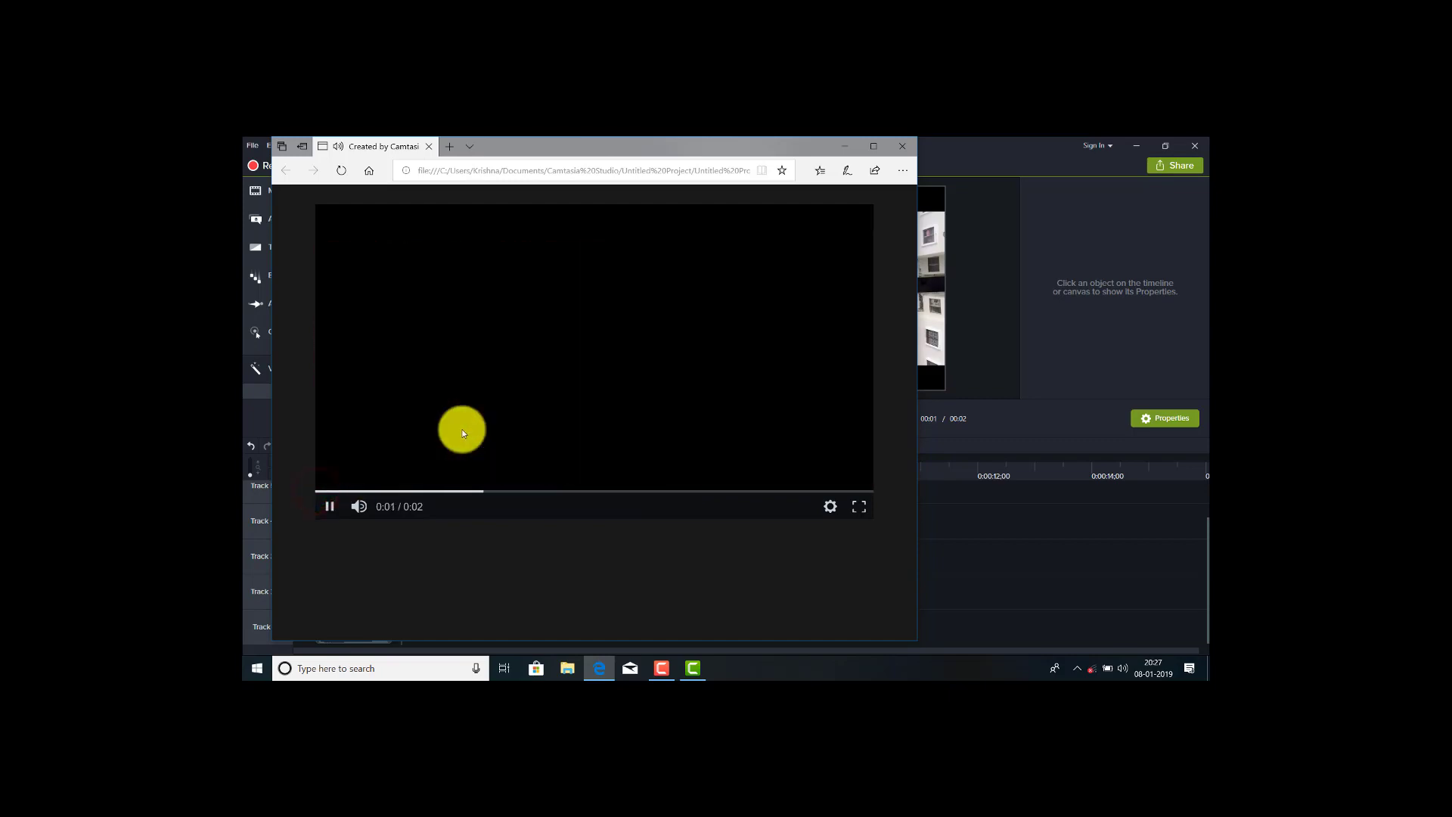
{"action": "left_click", "coordinate": [903, 147]}
{"action": "left_click", "coordinate": [876, 202]}
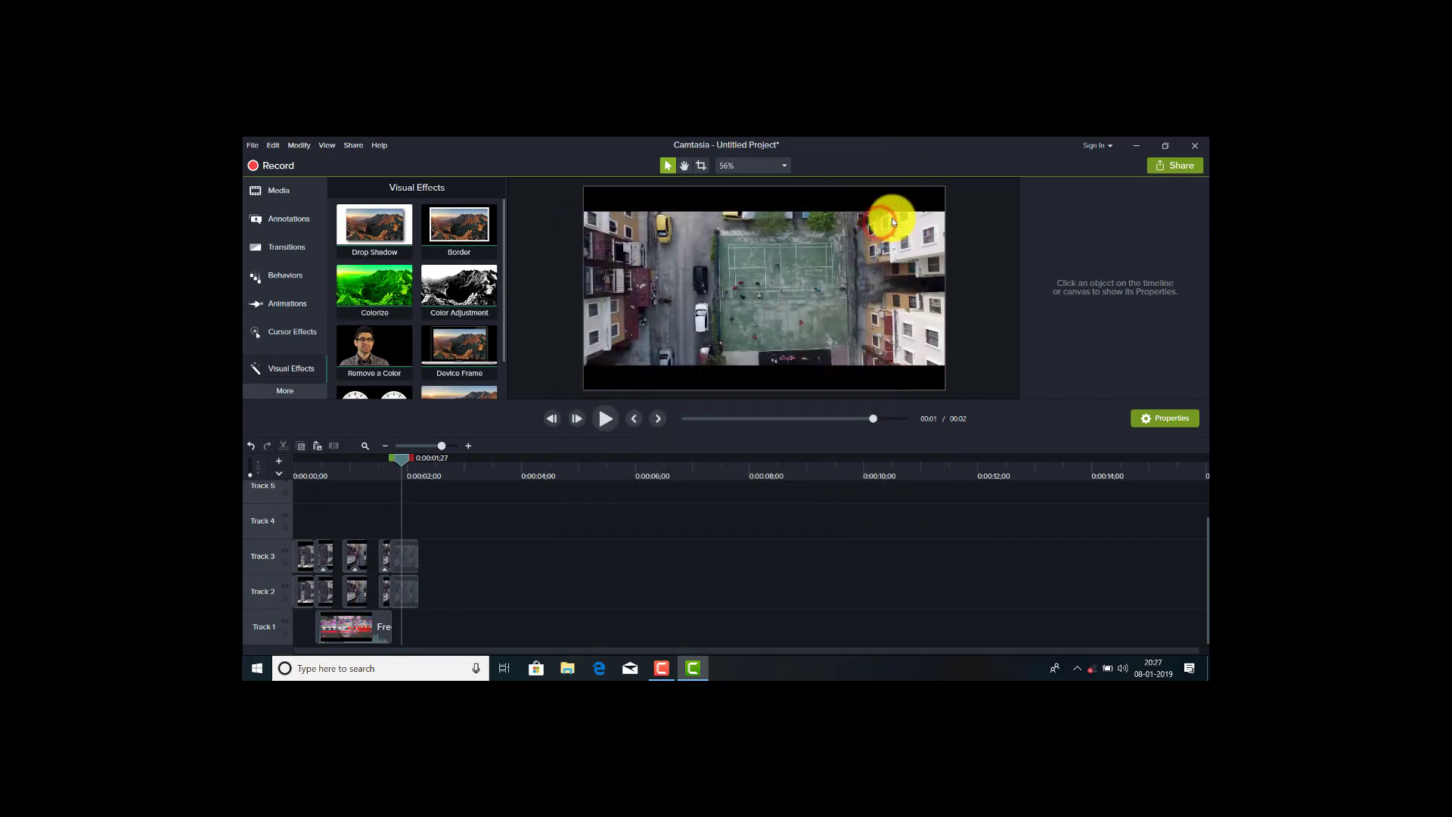
Minimize the Camtasia window to reveal the Windows desktop
{"action": "left_click", "coordinate": [1150, 145]}
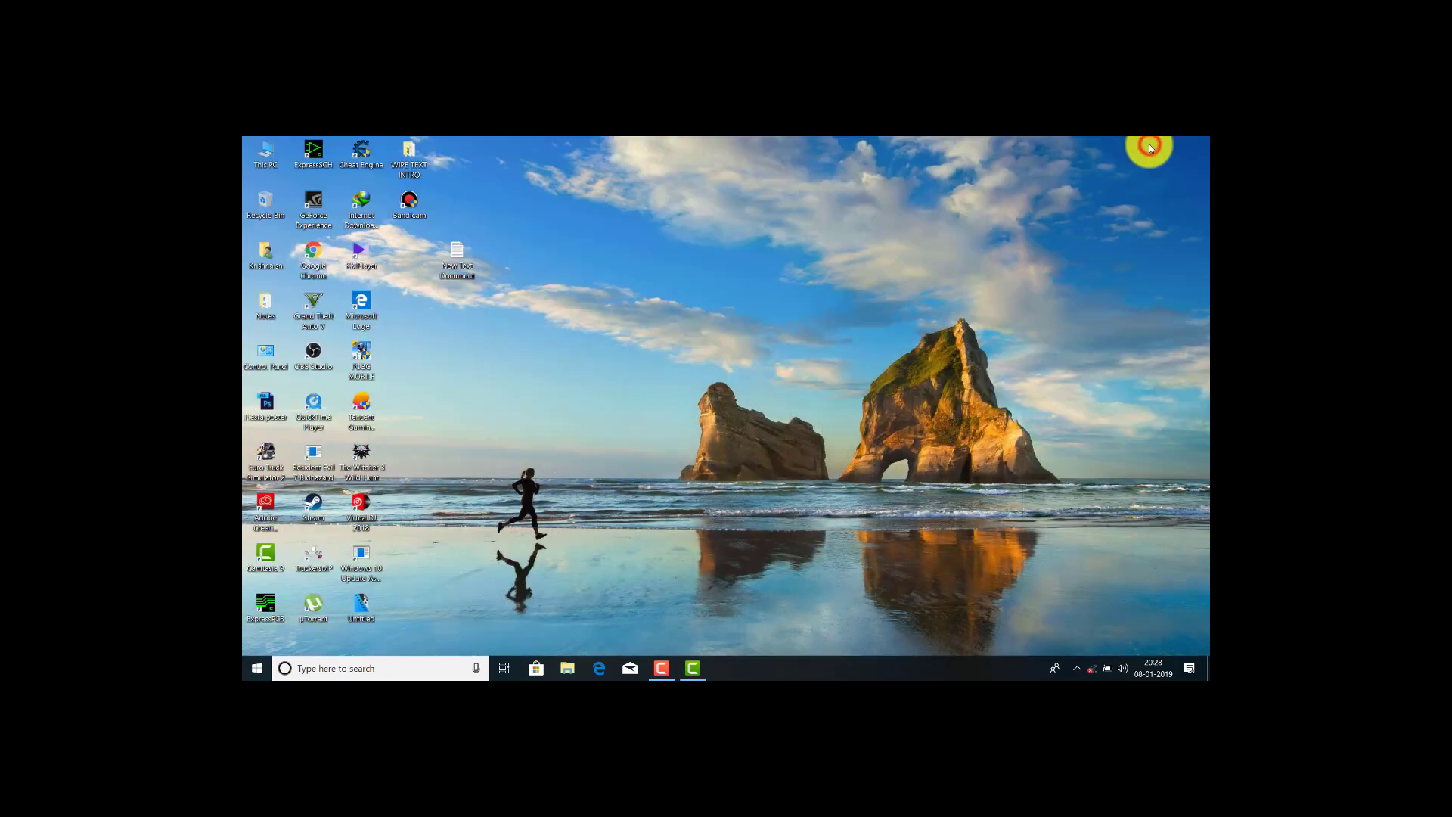